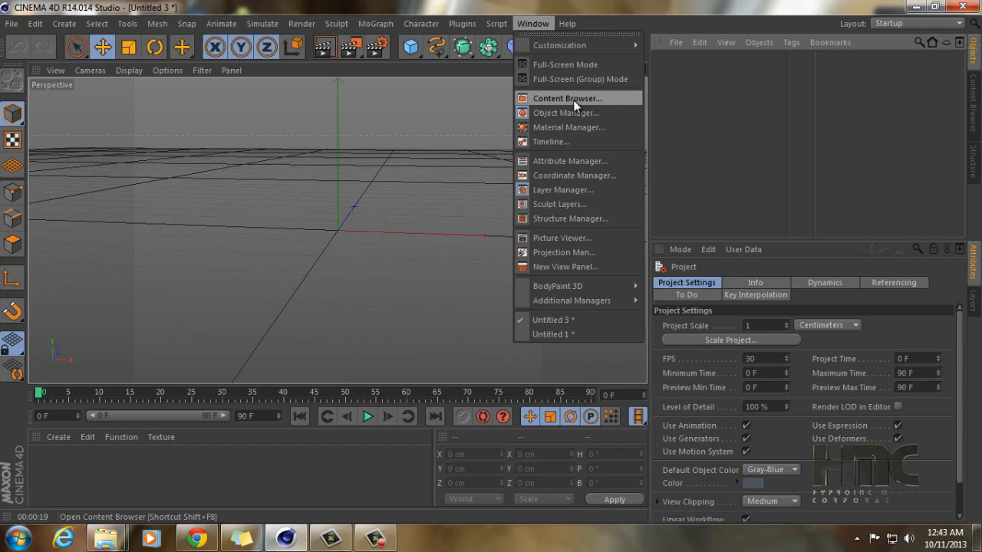
Step: Load the Blushing Dusk sky preset from the Content Browser's Skies folder into the scene and close the browser
{"action": "left_click", "coordinate": [572, 97]}
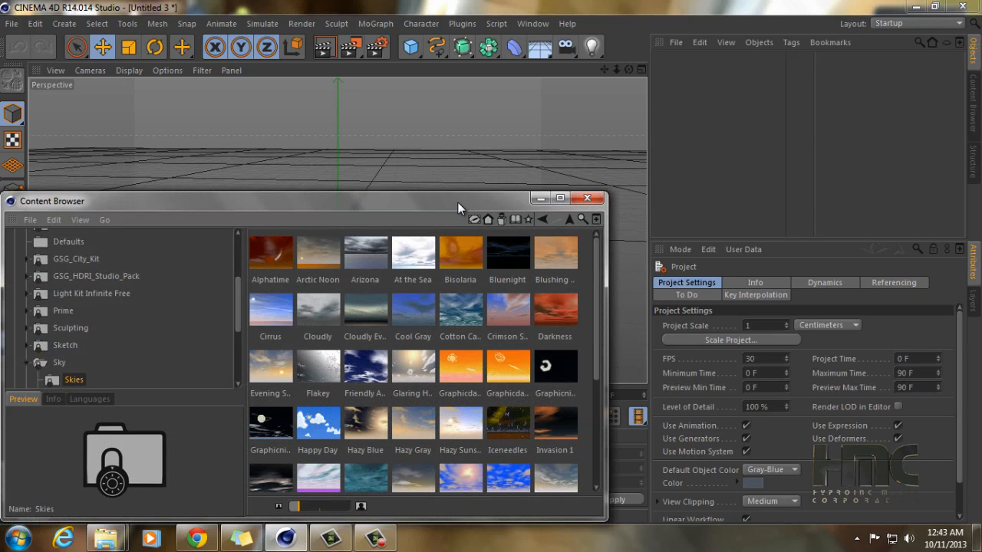
{"action": "left_click_drag", "start_coordinate": [460, 205], "coordinate": [478, 142]}
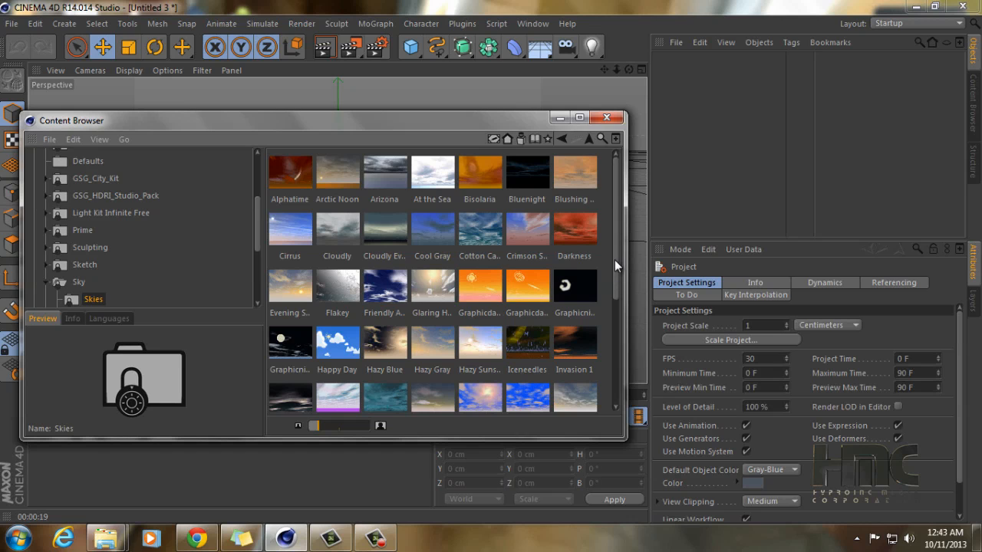
{"action": "mouse_move", "coordinate": [614, 260]}
{"action": "left_mouse_down"}
{"action": "mouse_move", "coordinate": [615, 302]}
{"action": "mouse_move", "coordinate": [616, 241]}
{"action": "left_mouse_up"}
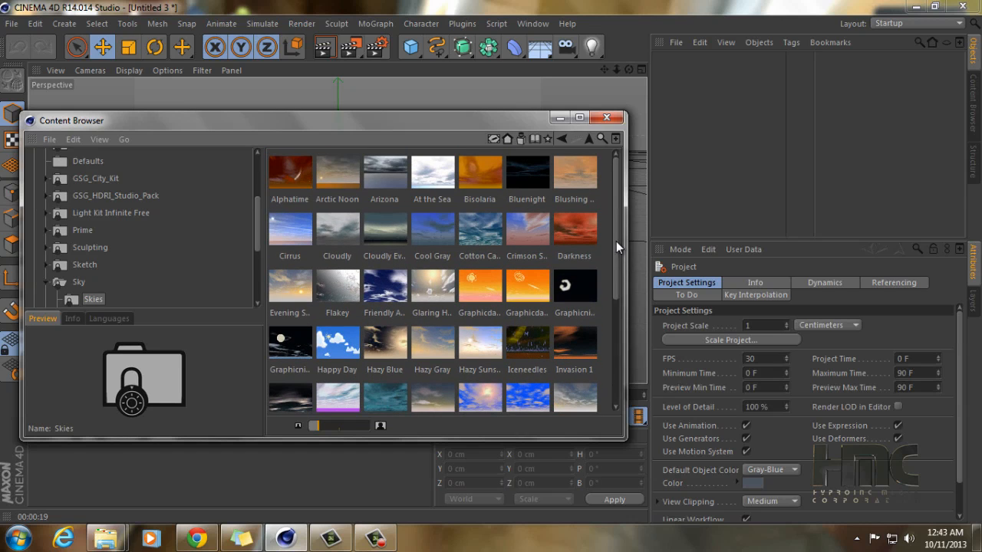
{"action": "left_click", "coordinate": [575, 172]}
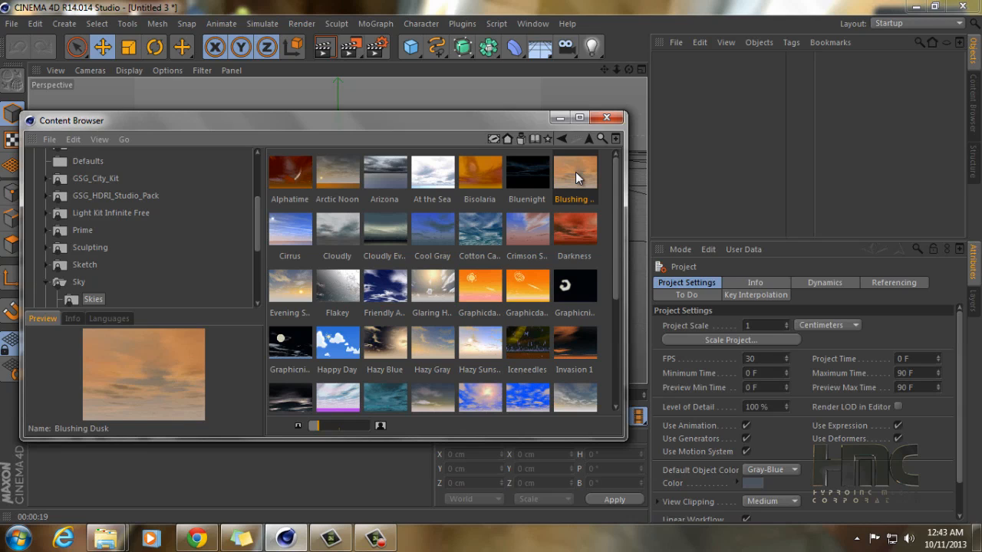
{"action": "double_click", "coordinate": [575, 171]}
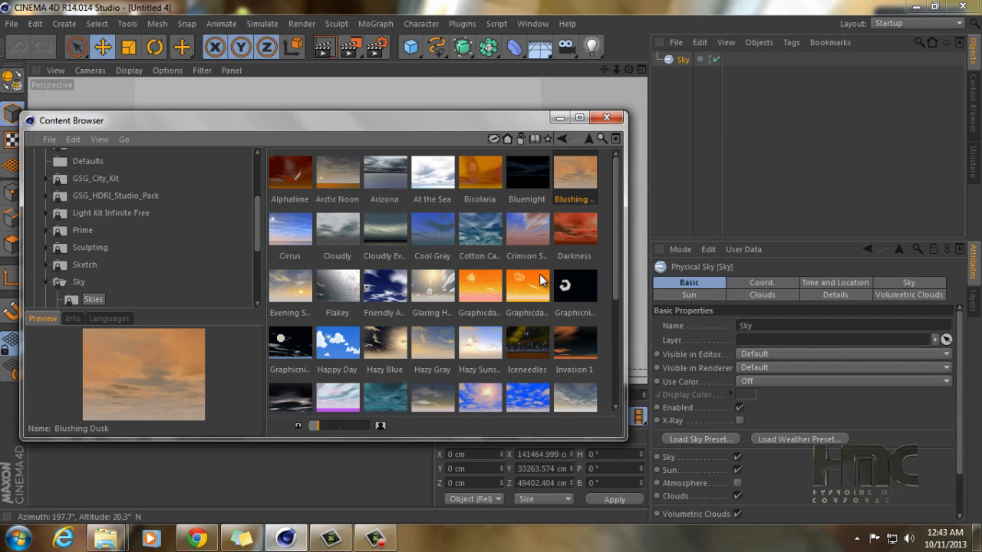
{"action": "left_click", "coordinate": [607, 118]}
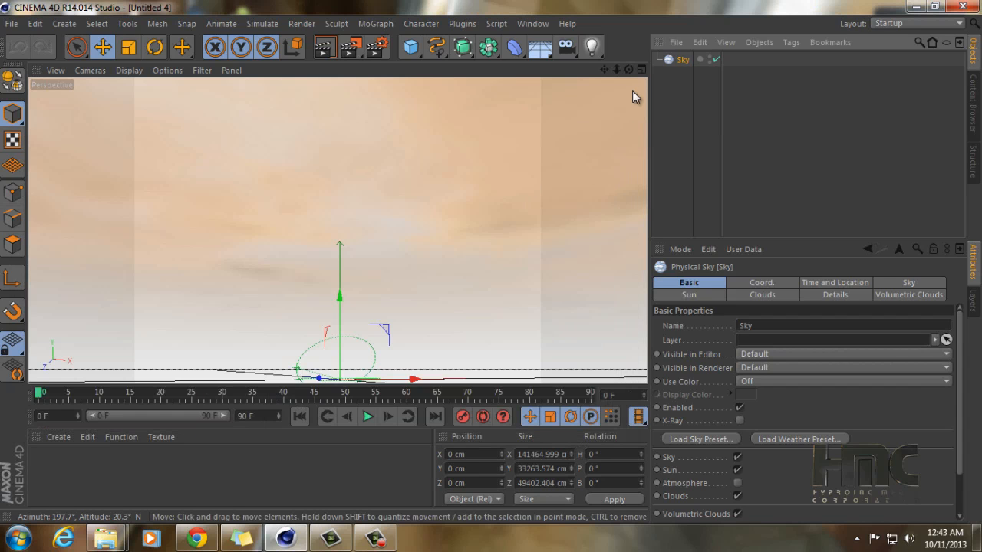
Step: Set the physical sky's time of day to 21:36 and render a preview of the perspective view
{"action": "left_click_drag", "start_coordinate": [628, 69], "coordinate": [491, 268]}
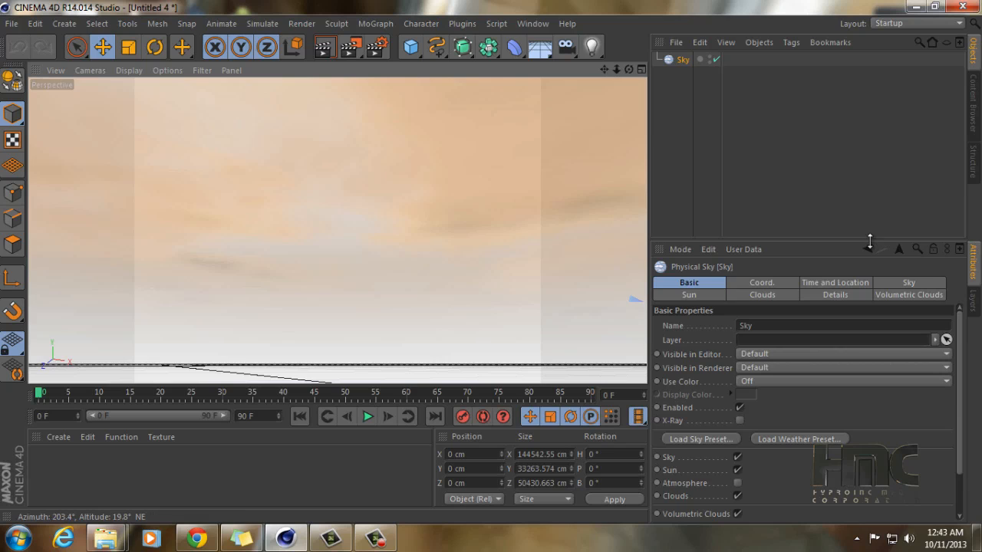
{"action": "left_click", "coordinate": [848, 282]}
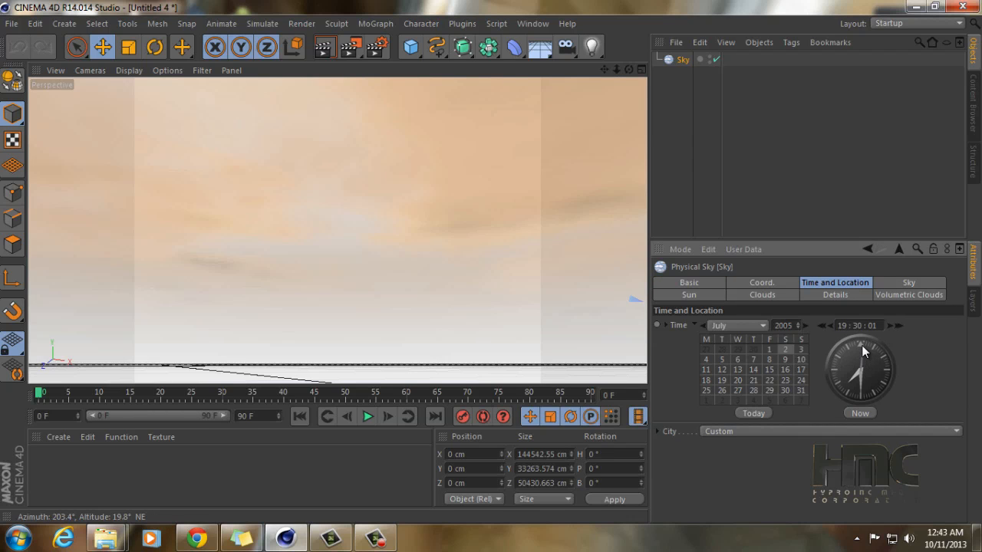
{"action": "left_click_drag", "start_coordinate": [861, 345], "coordinate": [824, 334]}
{"action": "left_click_drag", "start_coordinate": [860, 343], "coordinate": [824, 332]}
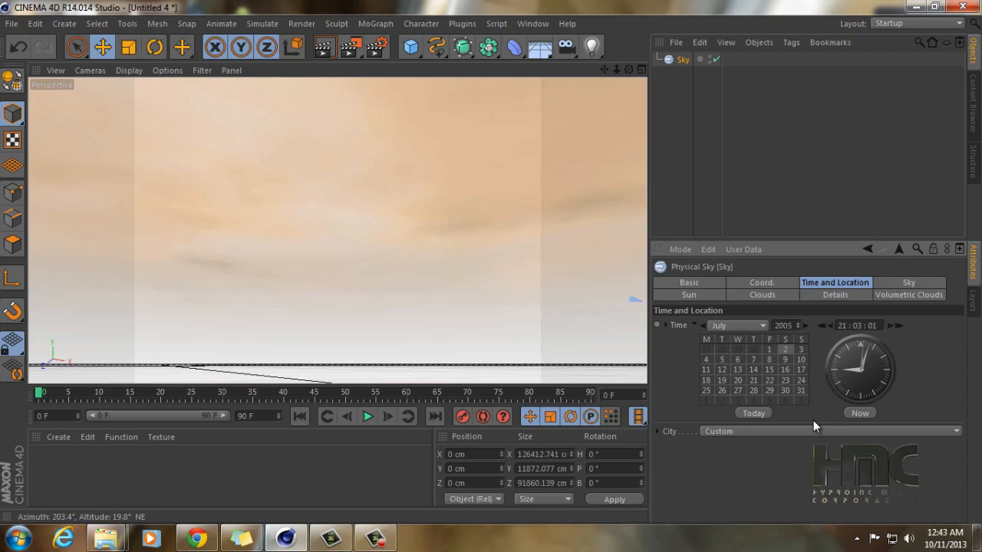
{"action": "left_click_drag", "start_coordinate": [860, 344], "coordinate": [825, 332]}
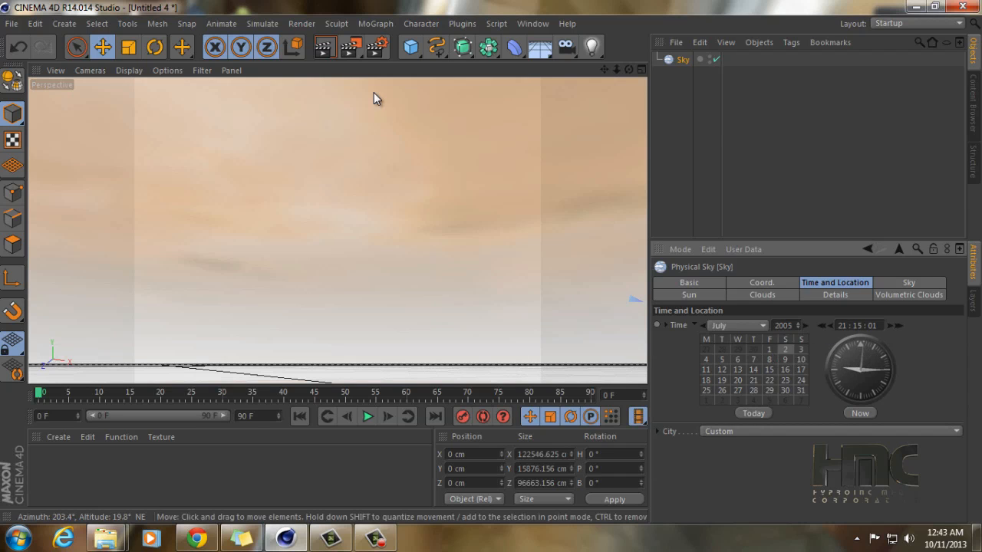
{"action": "left_click_drag", "start_coordinate": [825, 334], "coordinate": [811, 382]}
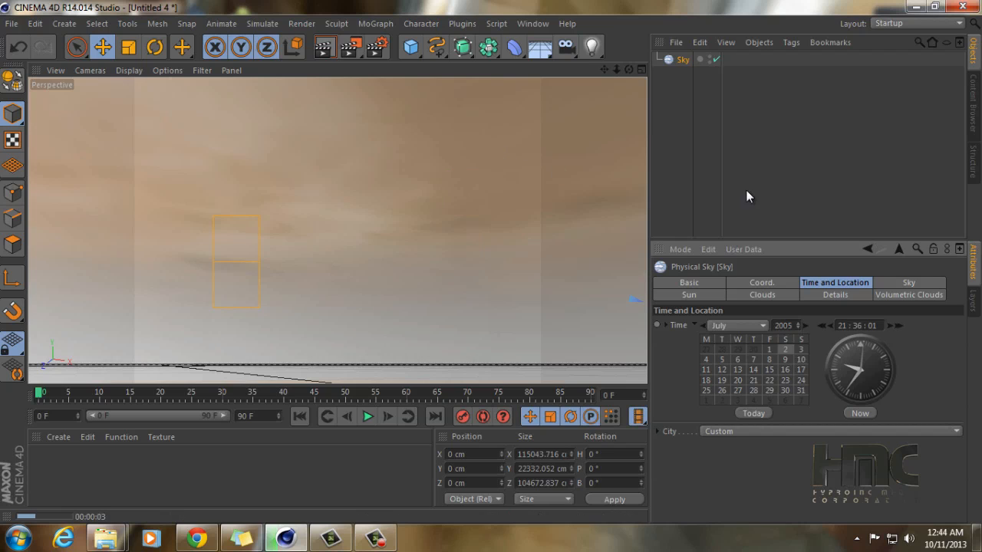
{"action": "left_click", "coordinate": [676, 158]}
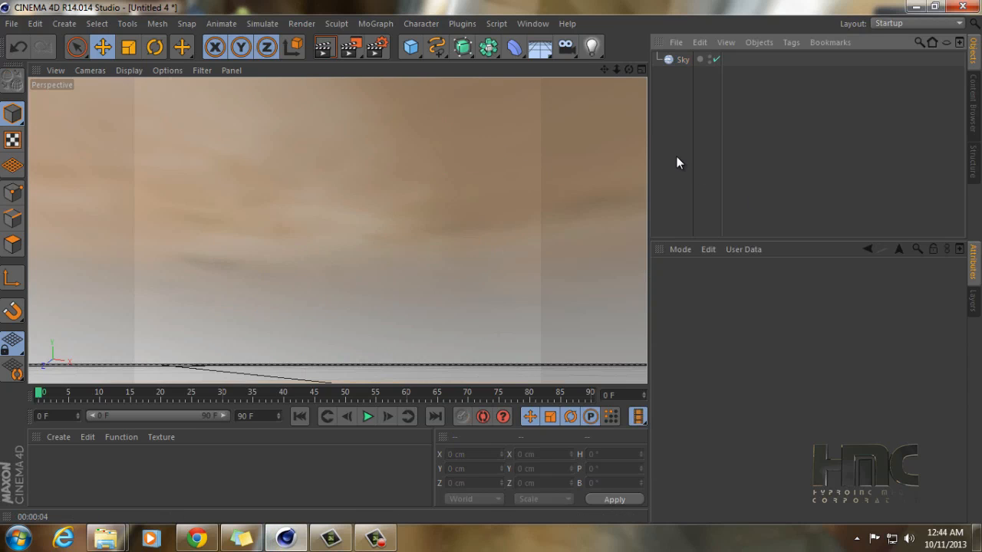
Step: Add a sphere primitive to the scene and frame it in the perspective view
{"action": "left_click", "coordinate": [411, 48]}
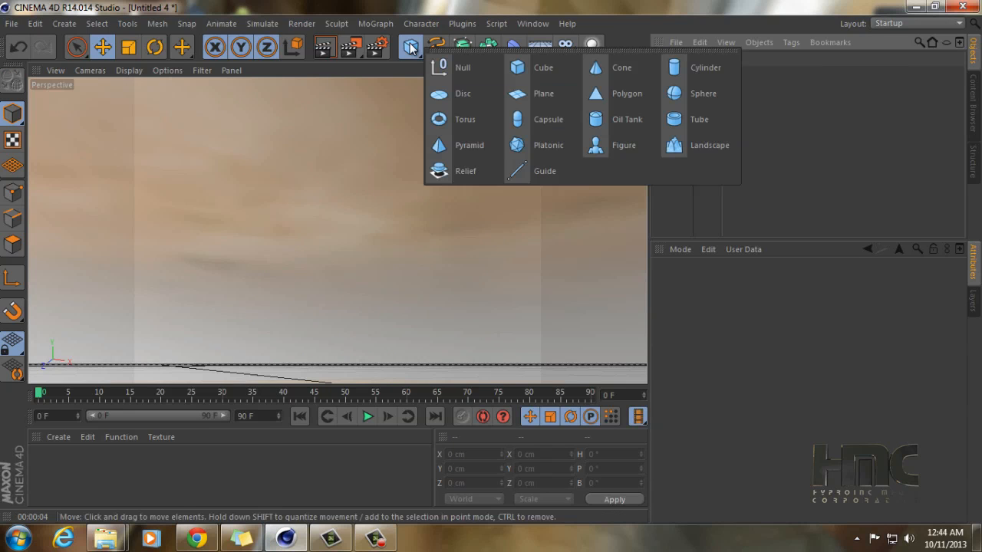
{"action": "left_click", "coordinate": [679, 94]}
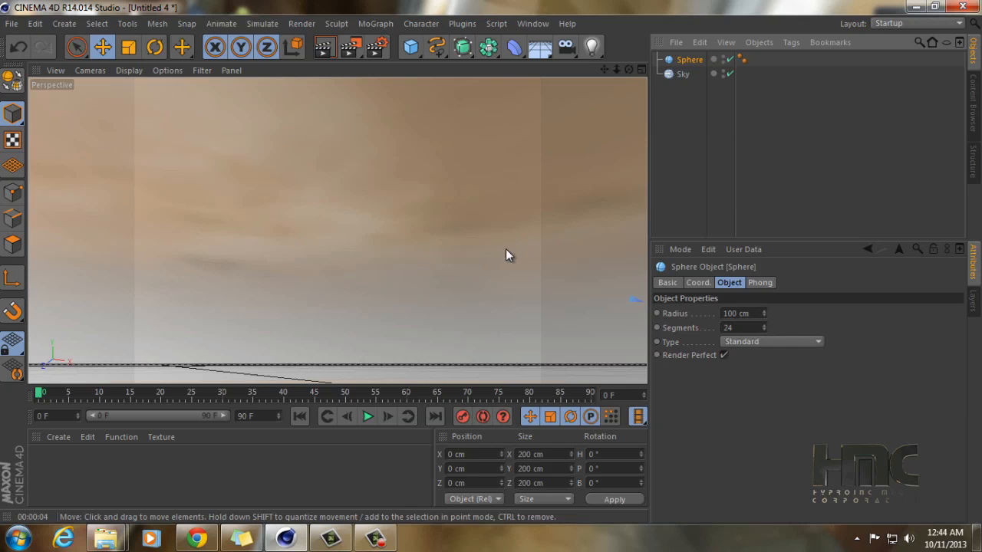
{"action": "left_click_drag", "start_coordinate": [628, 69], "coordinate": [490, 263]}
{"action": "left_click_drag", "start_coordinate": [616, 70], "coordinate": [491, 262]}
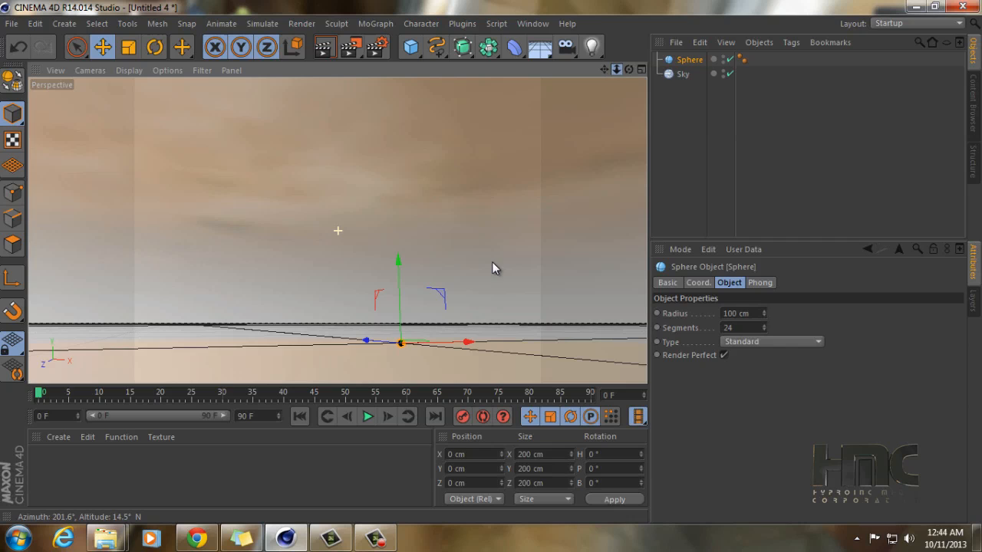
{"action": "left_click", "coordinate": [687, 115]}
{"action": "left_click", "coordinate": [690, 61]}
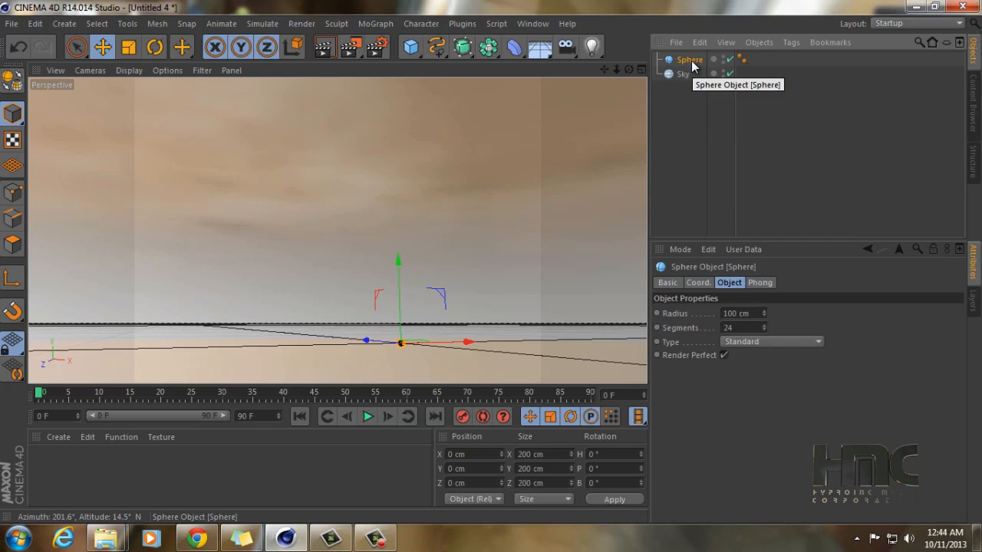
{"action": "key", "text": "o"}
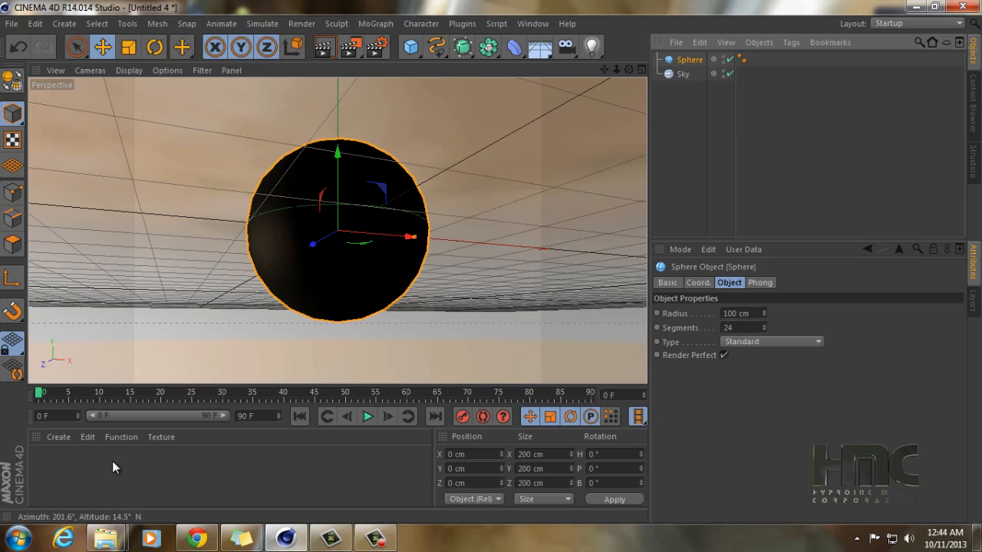
Step: Create a new material with Color and Specular disabled and only the Reflection channel enabled
{"action": "left_click", "coordinate": [85, 457]}
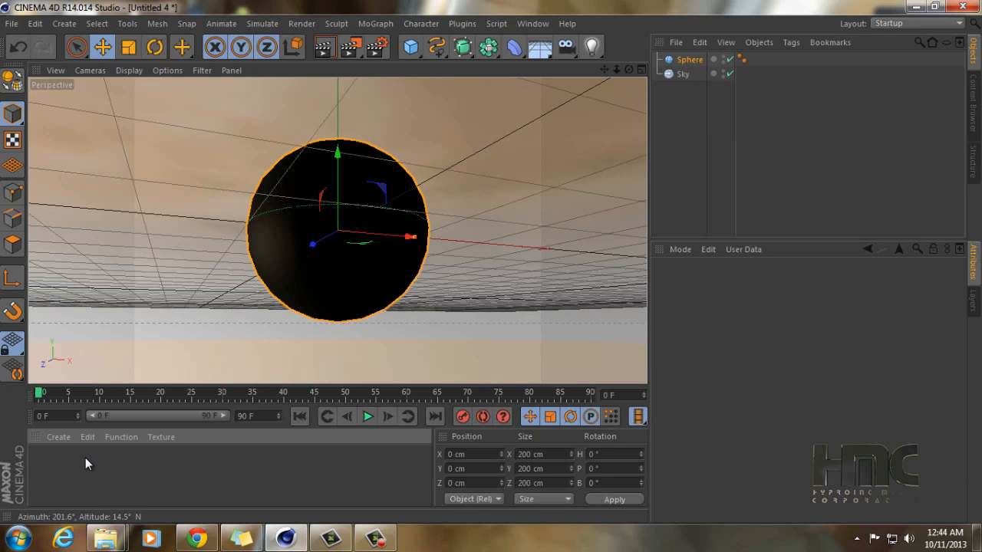
{"action": "double_click", "coordinate": [85, 457]}
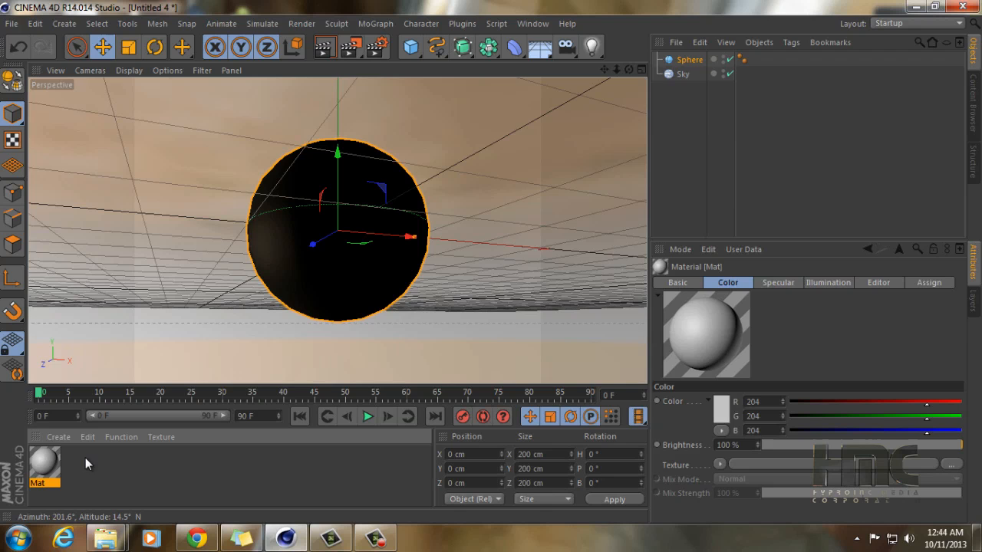
{"action": "double_click", "coordinate": [42, 458]}
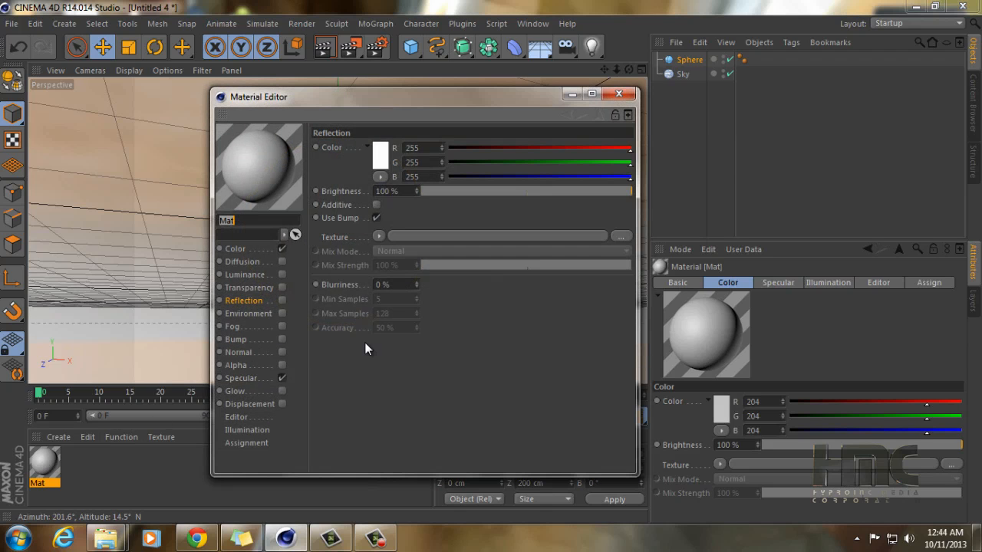
{"action": "left_click", "coordinate": [249, 248]}
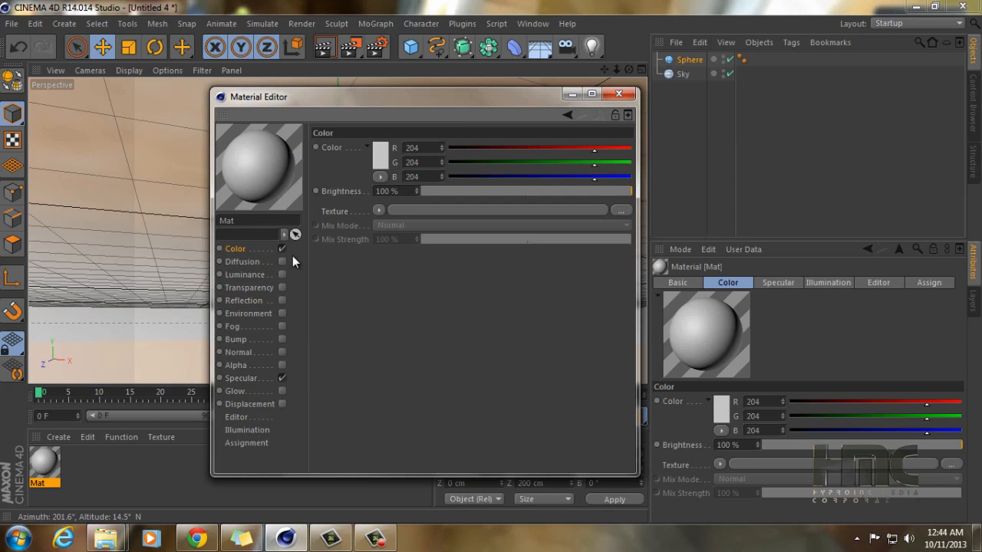
{"action": "left_click", "coordinate": [282, 249]}
{"action": "left_click", "coordinate": [282, 377]}
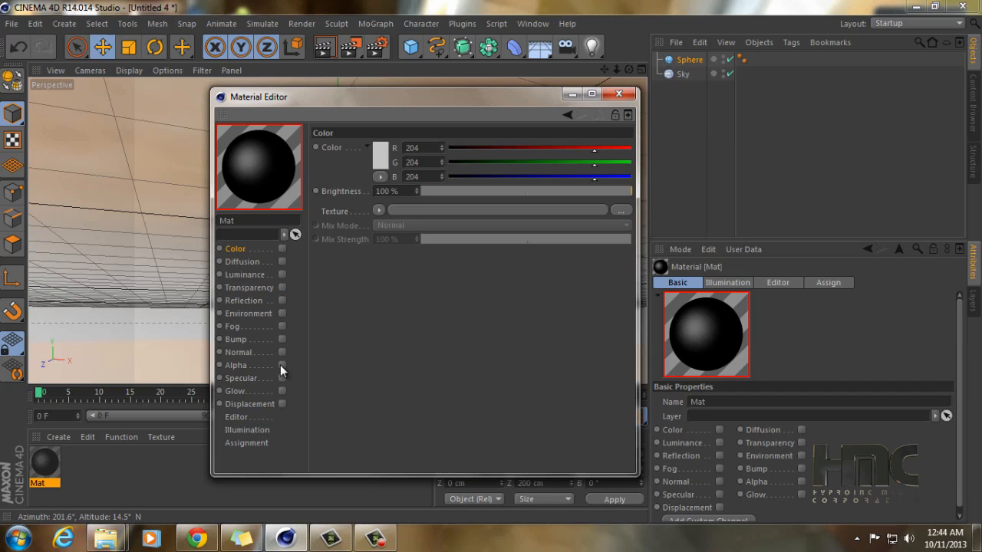
{"action": "left_click", "coordinate": [253, 301]}
{"action": "left_click", "coordinate": [282, 300]}
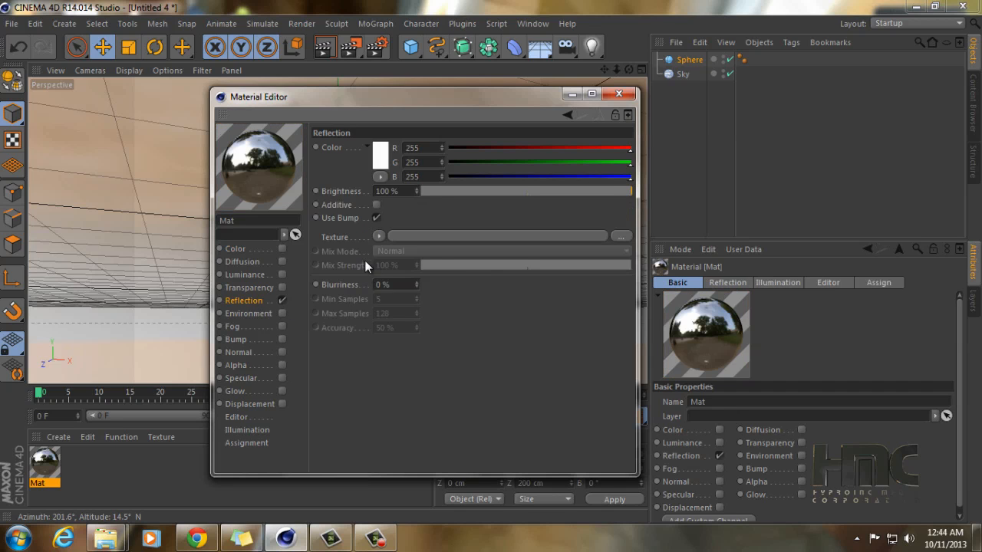
{"action": "left_click", "coordinate": [618, 93]}
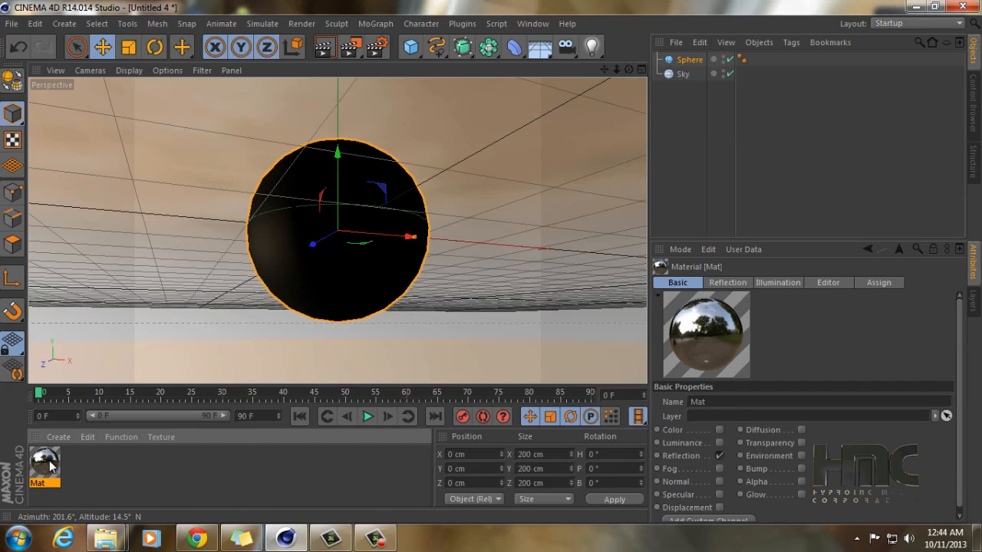
Step: Apply the reflective material to the sphere and render a preview of the perspective view
{"action": "left_click_drag", "start_coordinate": [342, 255], "coordinate": [342, 254]}
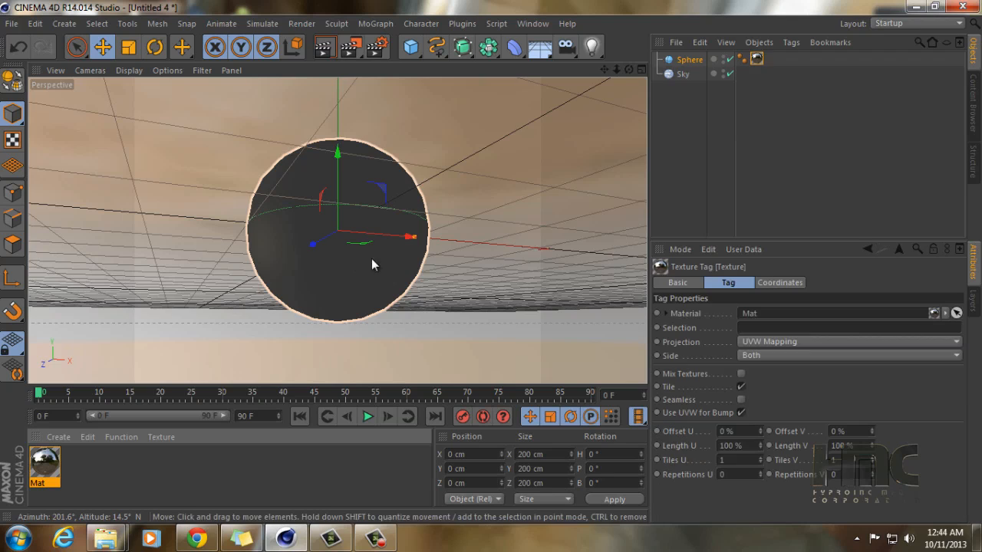
{"action": "left_click", "coordinate": [688, 97]}
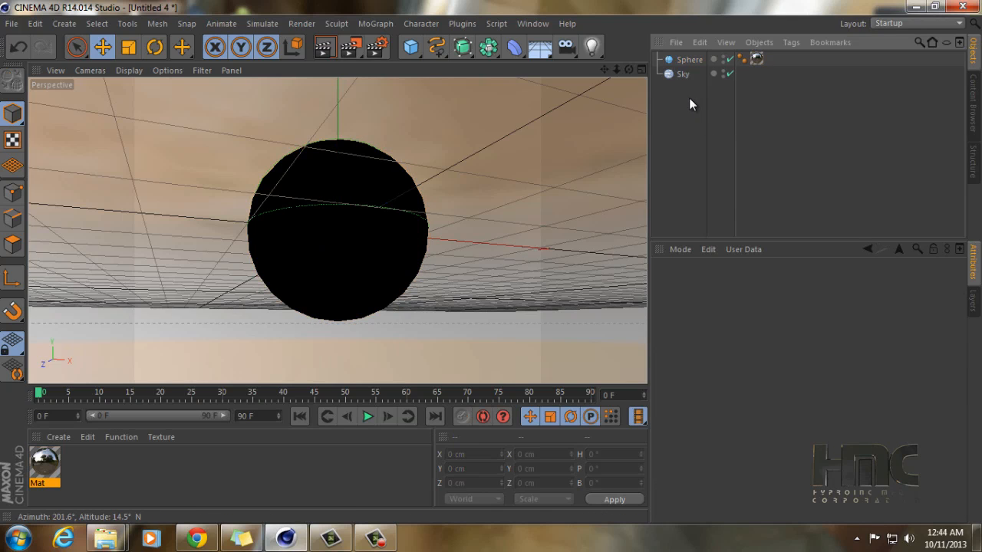
{"action": "left_click", "coordinate": [326, 48]}
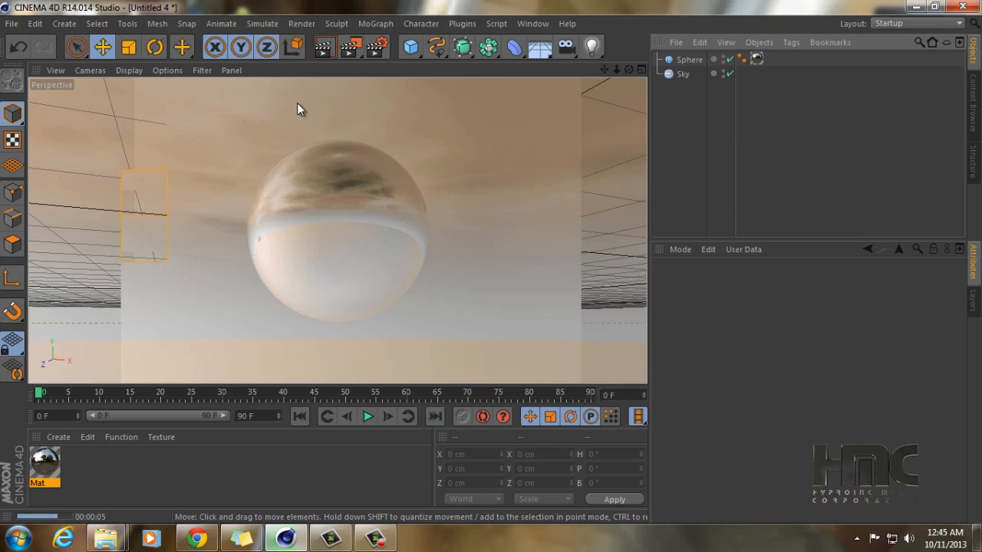
{"action": "left_click", "coordinate": [687, 137]}
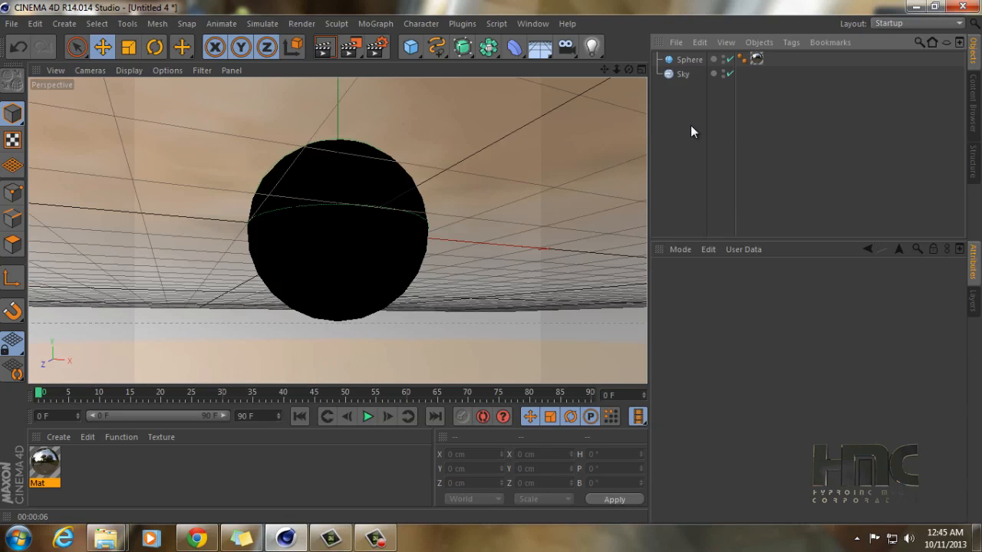
Step: Add a Bake Texture tag to the sphere and enable Reflection in its baking options
{"action": "left_click", "coordinate": [688, 59]}
{"action": "right_click", "coordinate": [689, 60]}
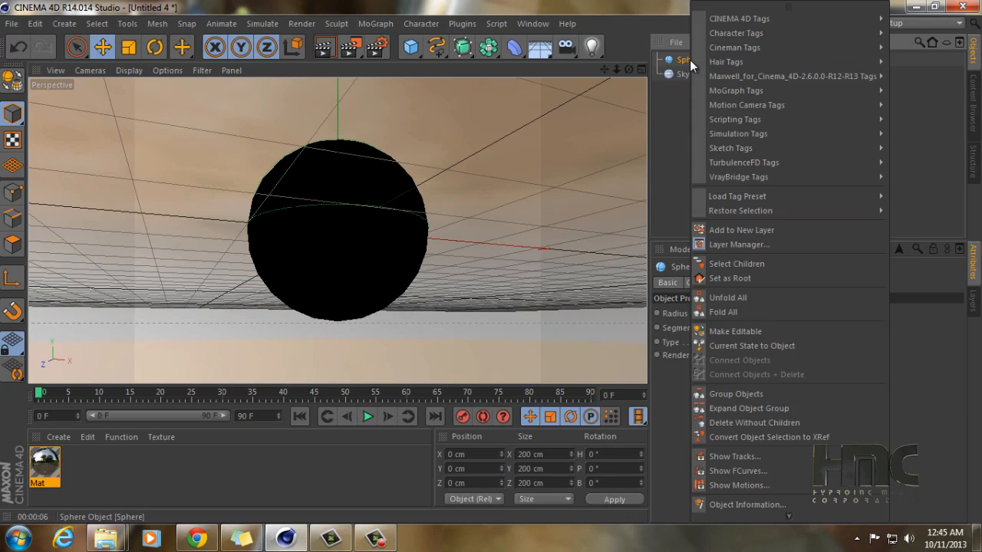
{"action": "mouse_move", "coordinate": [749, 21]}
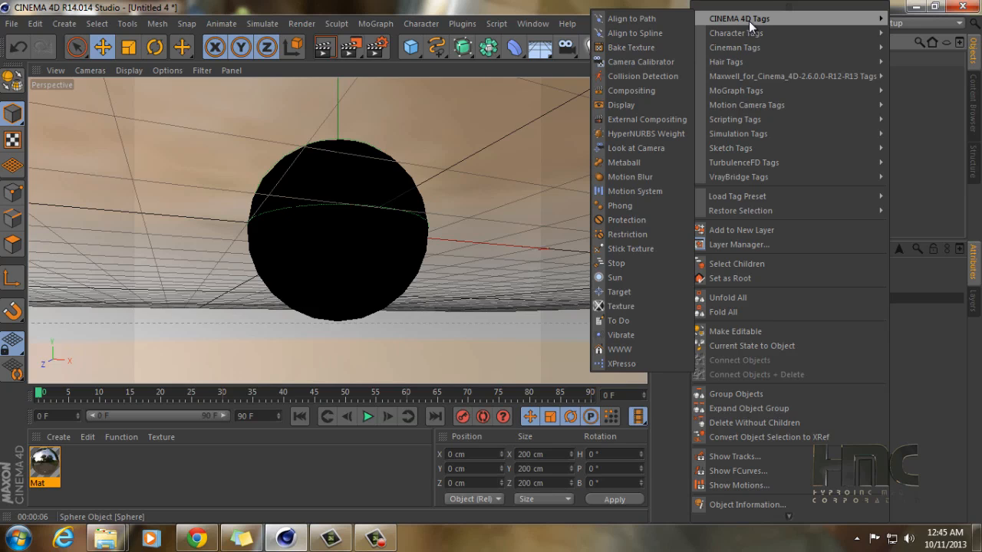
{"action": "left_click", "coordinate": [654, 49]}
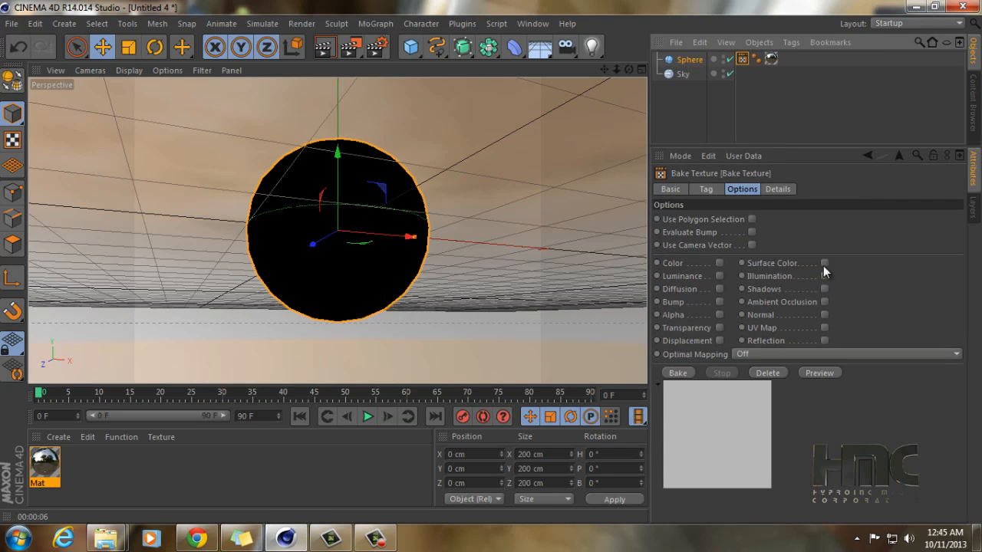
{"action": "left_click", "coordinate": [824, 341]}
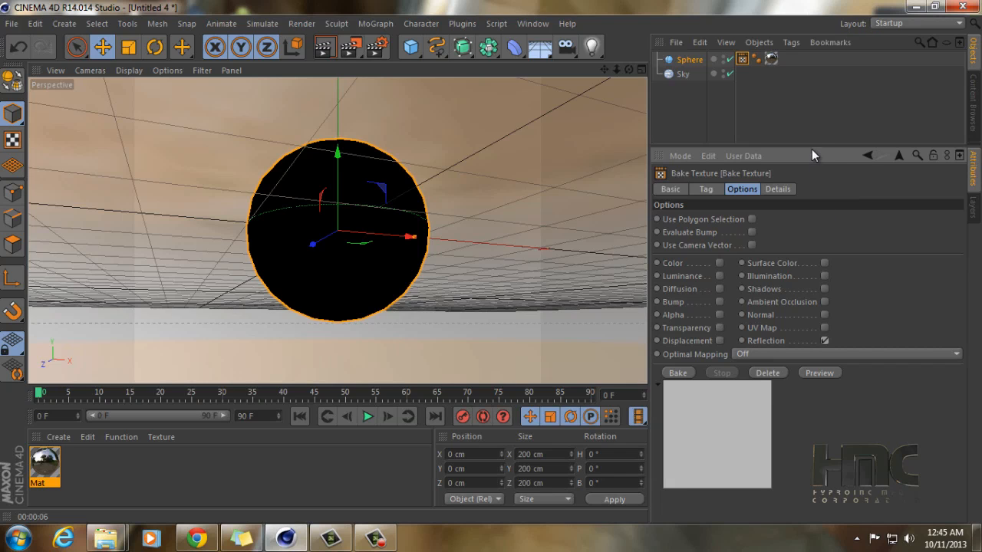
Step: Set the Bake Texture tag's output format to Radiance (HDR)
{"action": "left_click_drag", "start_coordinate": [811, 150], "coordinate": [810, 175]}
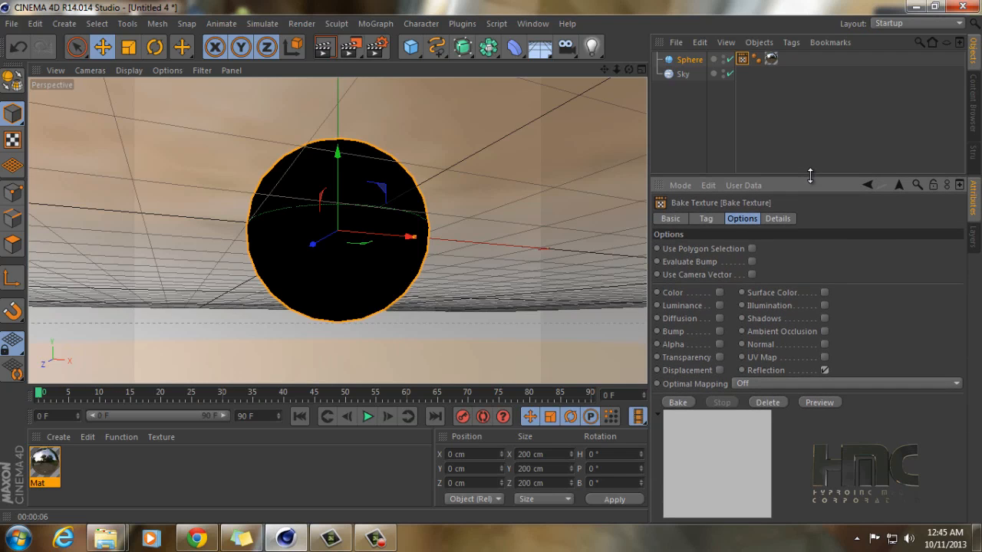
{"action": "left_click", "coordinate": [707, 220]}
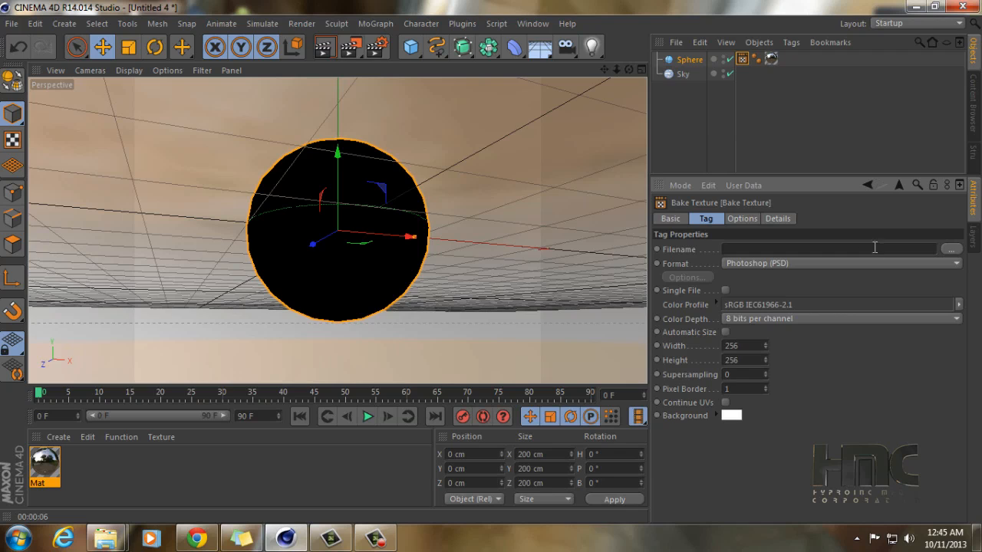
{"action": "left_click", "coordinate": [840, 265]}
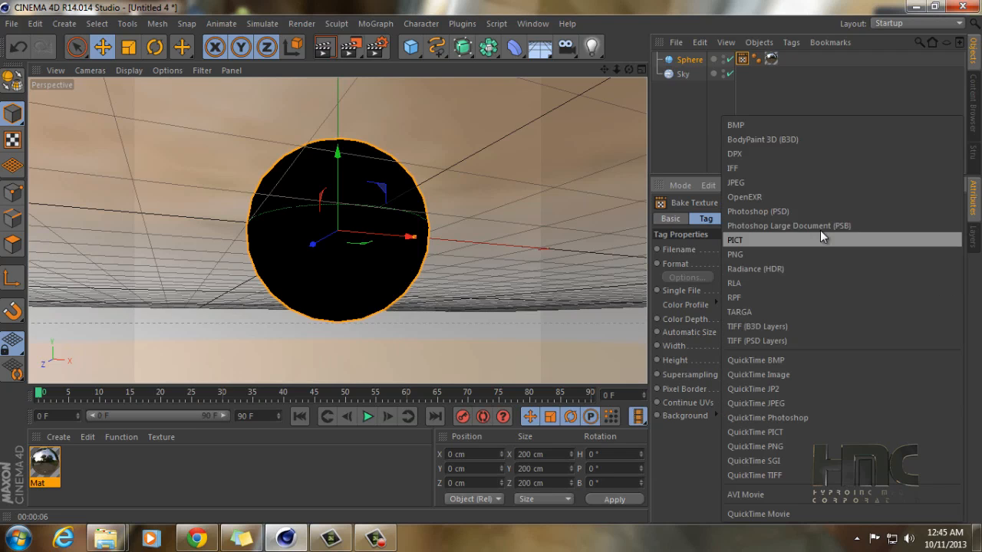
{"action": "left_click", "coordinate": [799, 271]}
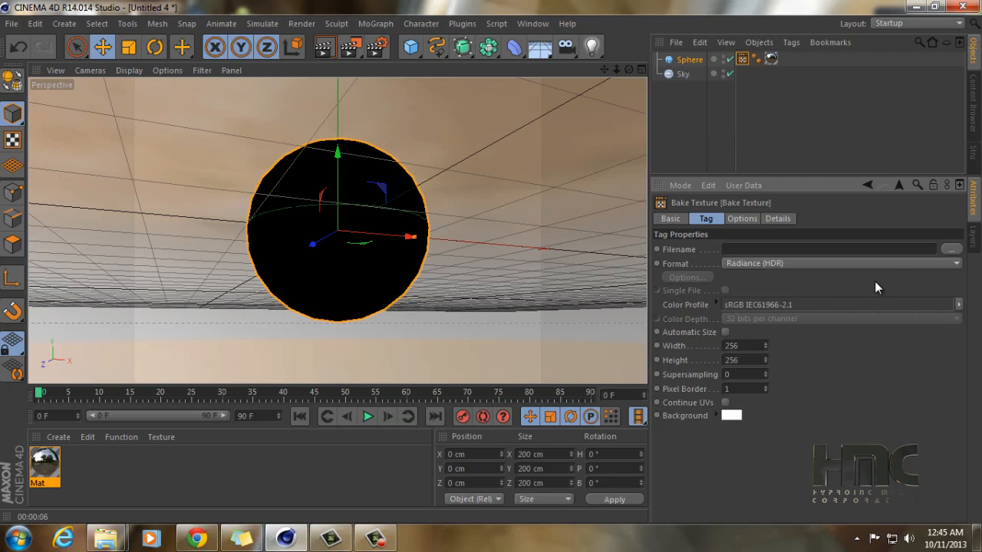
Step: Set the bake output file to CustomHDRI_Sky002 in the illum folder
{"action": "left_click", "coordinate": [951, 249]}
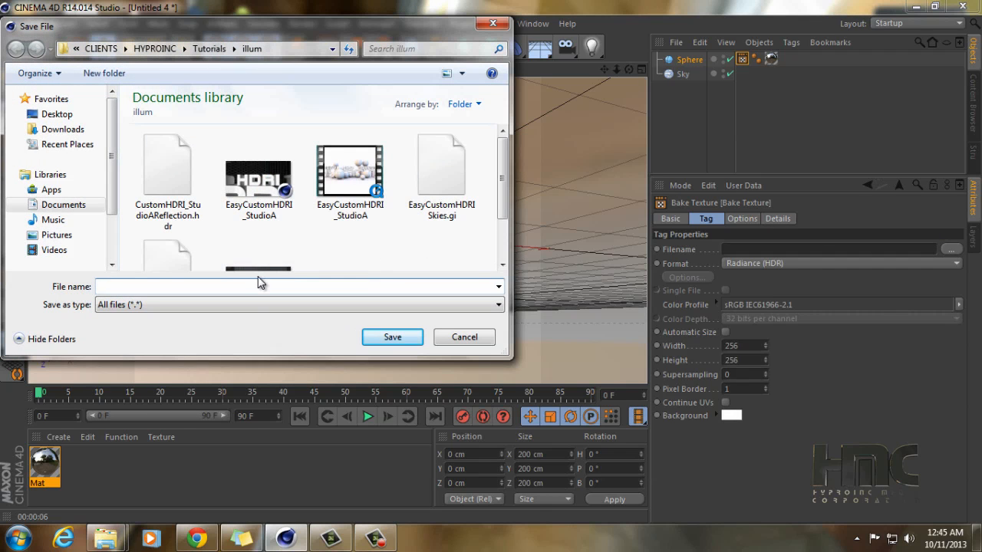
{"action": "type", "text": "CustomHH"}
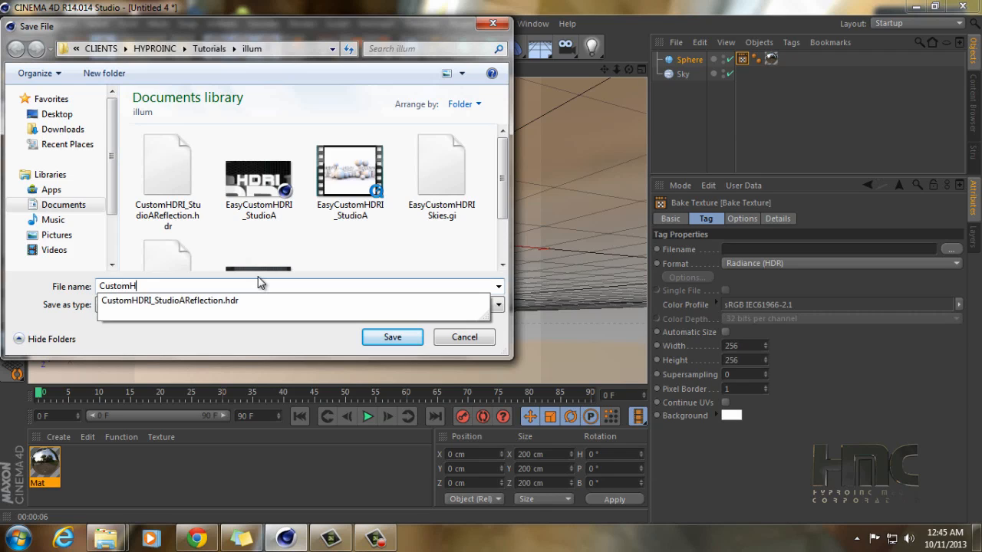
{"action": "key", "text": "BackSpace"}
{"action": "type", "text": "DRI_sK"}
{"action": "key", "text": "BackSpace"}
{"action": "key", "text": "BackSpace"}
{"action": "type", "text": "Sky"}
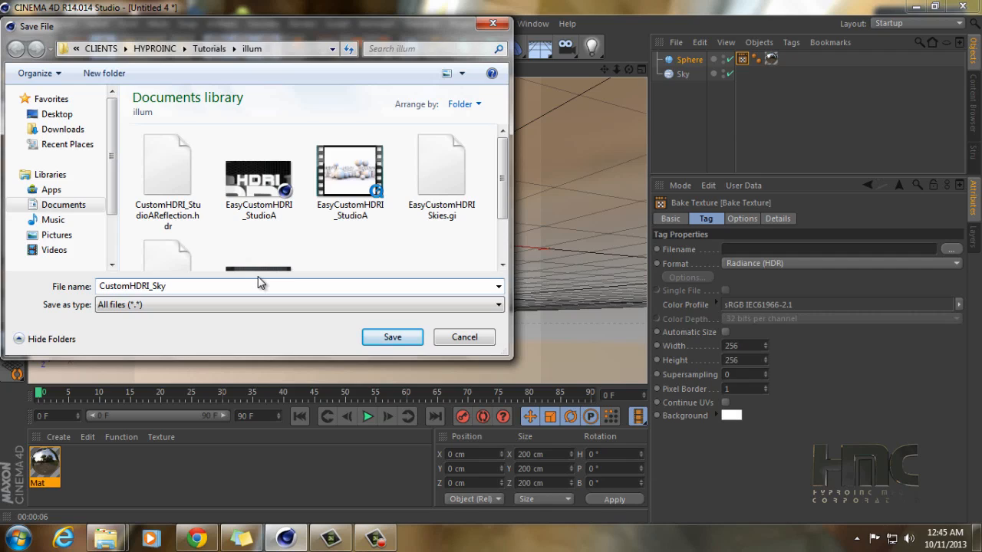
{"action": "type", "text": "002"}
{"action": "left_click", "coordinate": [392, 337]}
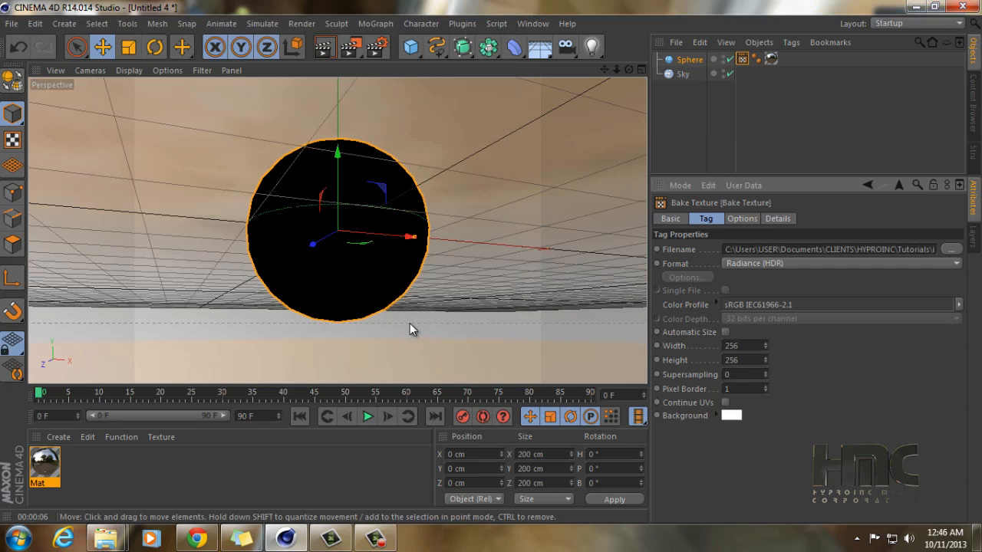
Step: Set the baked texture size to 1024 x 1024 and bake the sphere's reflection
{"action": "left_click", "coordinate": [724, 332]}
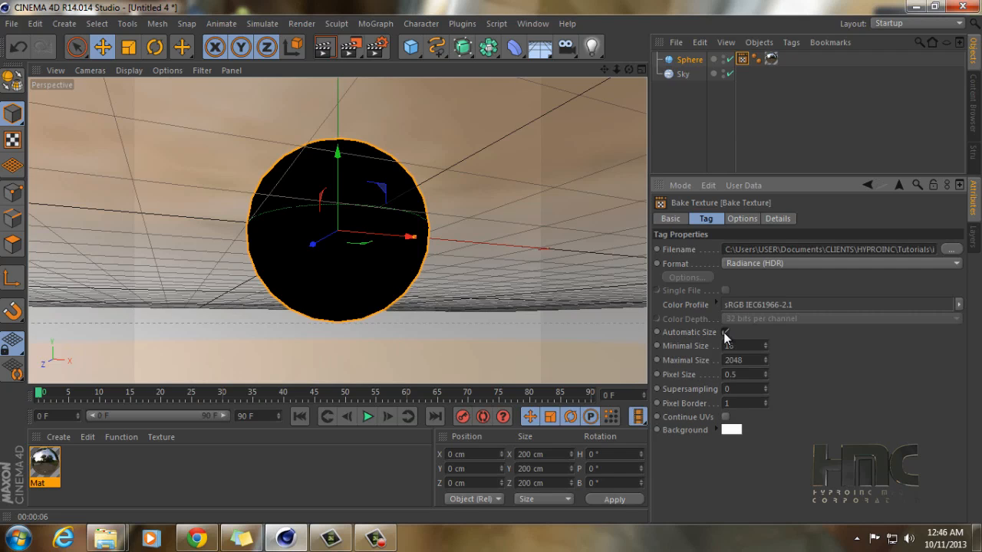
{"action": "left_click", "coordinate": [726, 346]}
{"action": "type", "text": "1024"}
{"action": "left_click", "coordinate": [778, 219]}
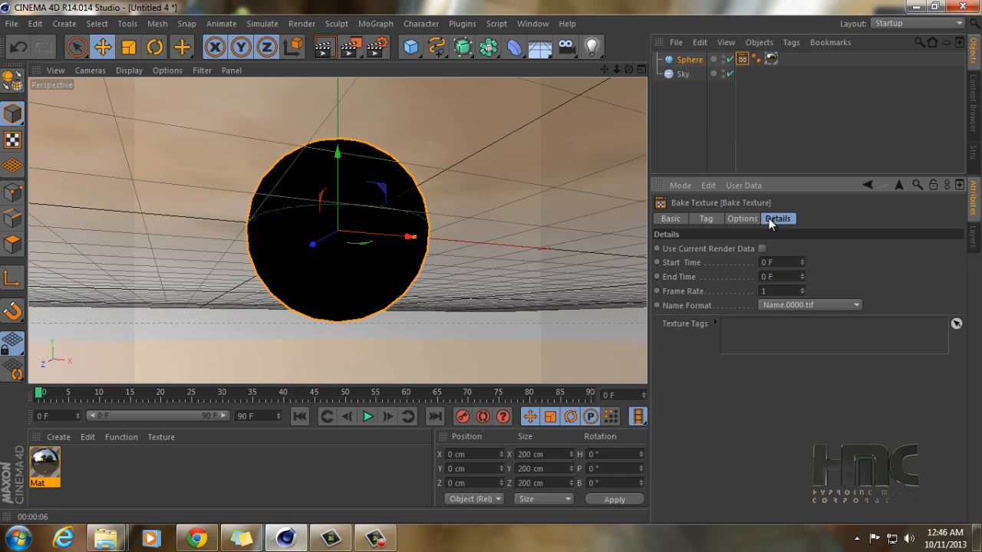
{"action": "left_click", "coordinate": [741, 219]}
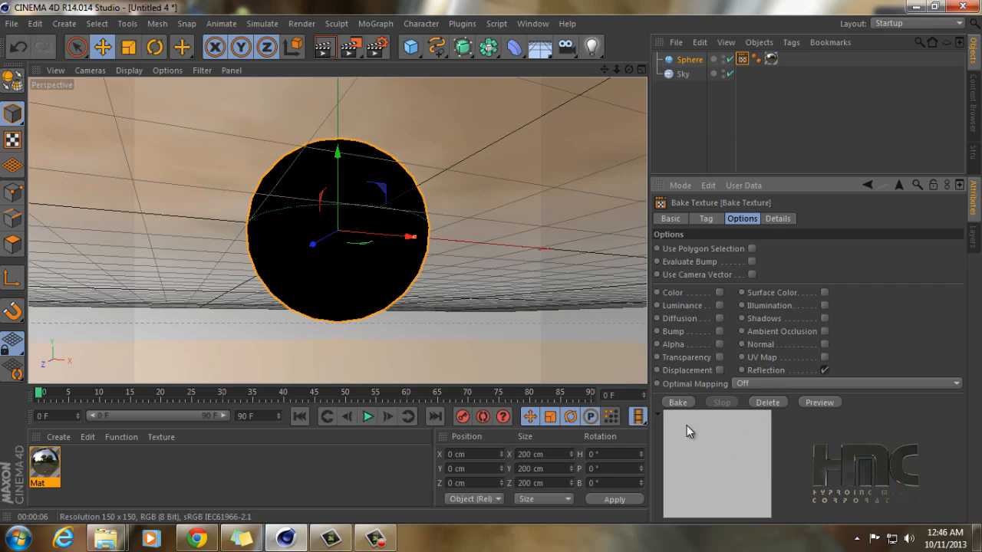
{"action": "left_click", "coordinate": [677, 402]}
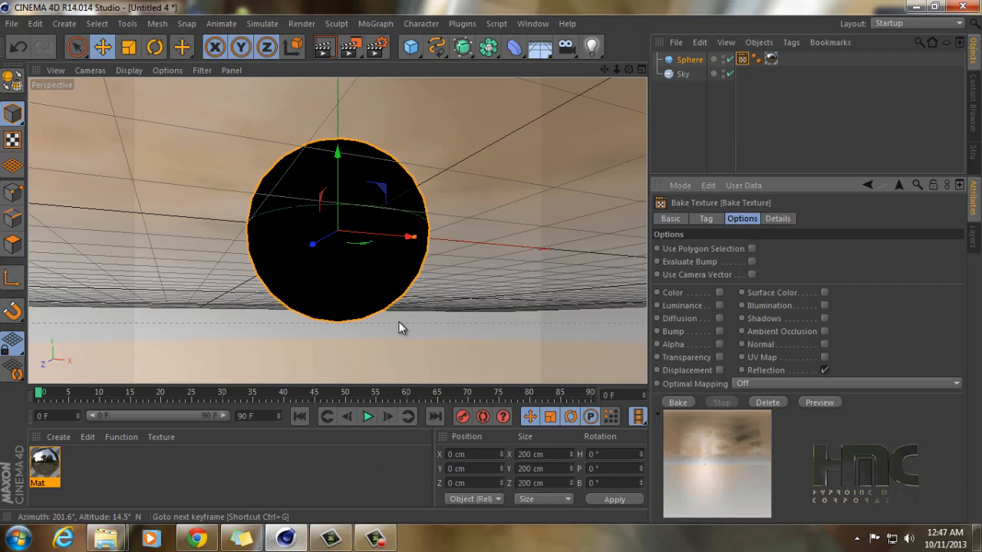
Step: Create a new project and add a Sky object to it
{"action": "left_click", "coordinate": [12, 24]}
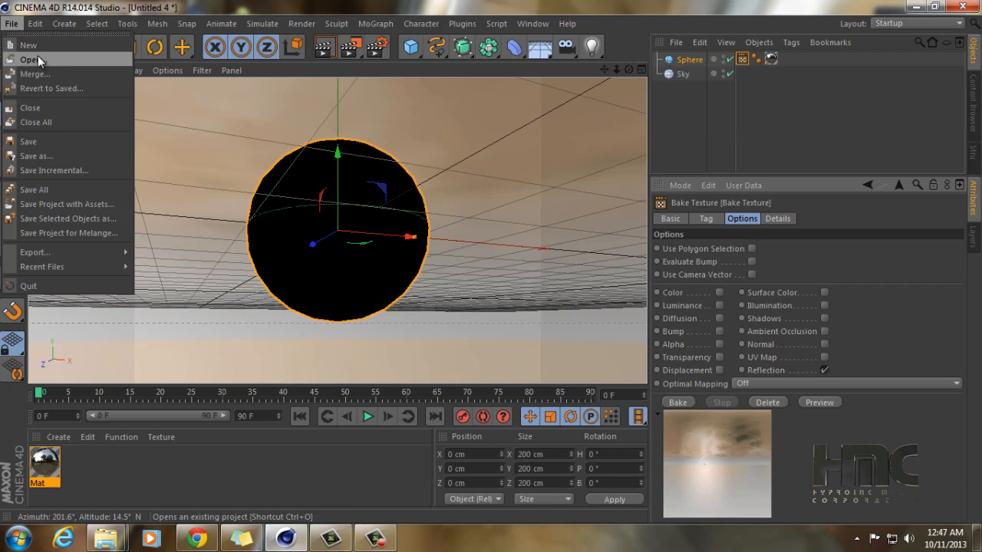
{"action": "left_click", "coordinate": [35, 43]}
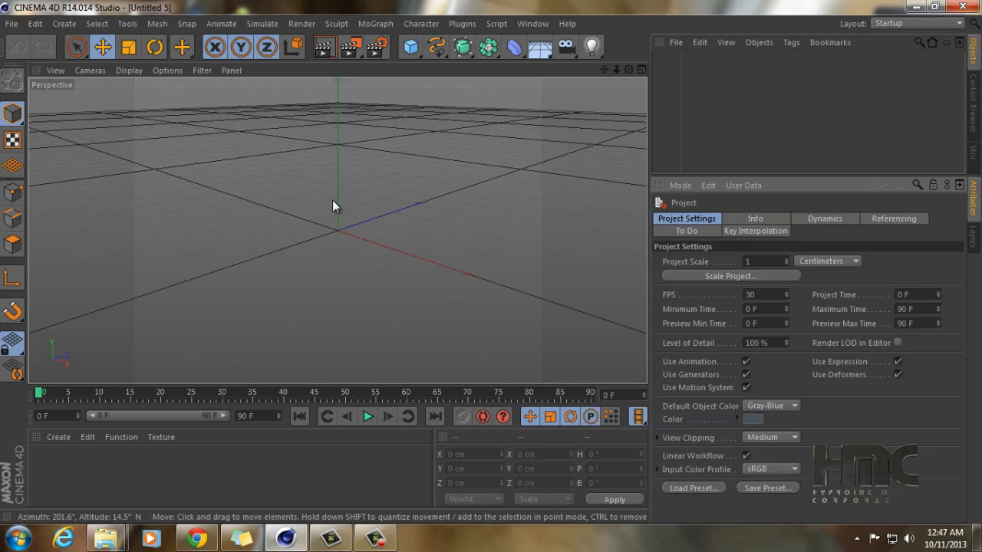
{"action": "left_click", "coordinate": [539, 50]}
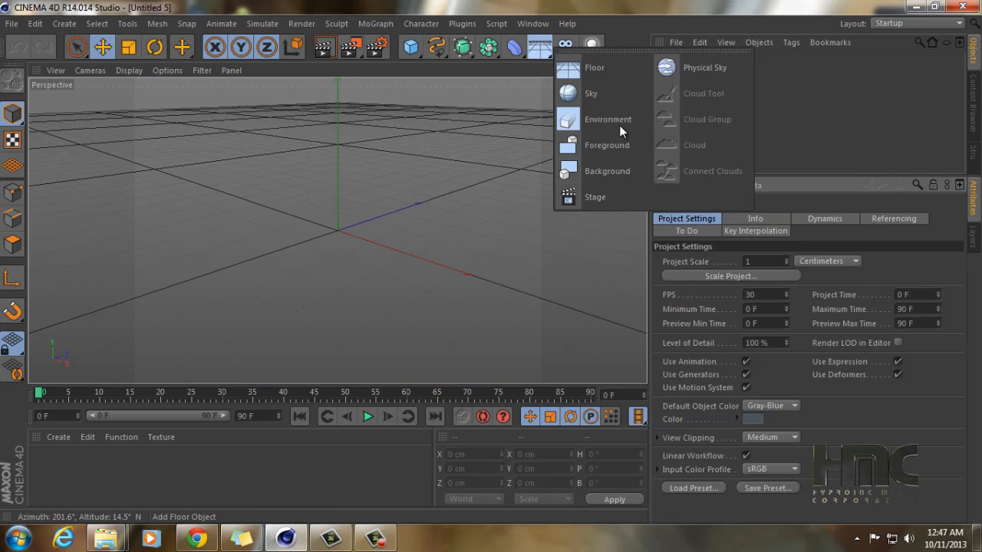
{"action": "left_click", "coordinate": [569, 96]}
{"action": "left_click_drag", "start_coordinate": [628, 70], "coordinate": [491, 262]}
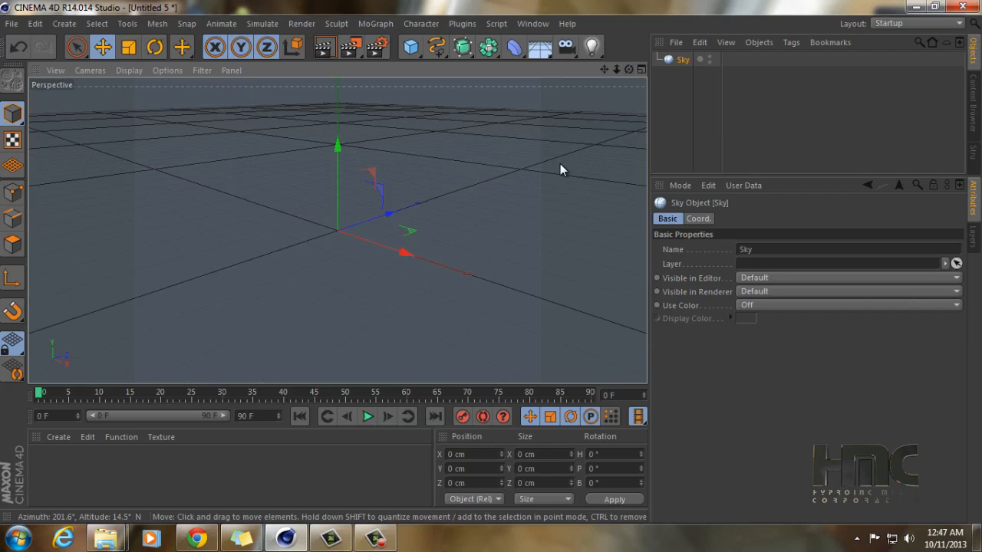
Step: Create a new material with Color and Specular disabled and only the Luminance channel enabled
{"action": "double_click", "coordinate": [138, 479]}
{"action": "double_click", "coordinate": [44, 464]}
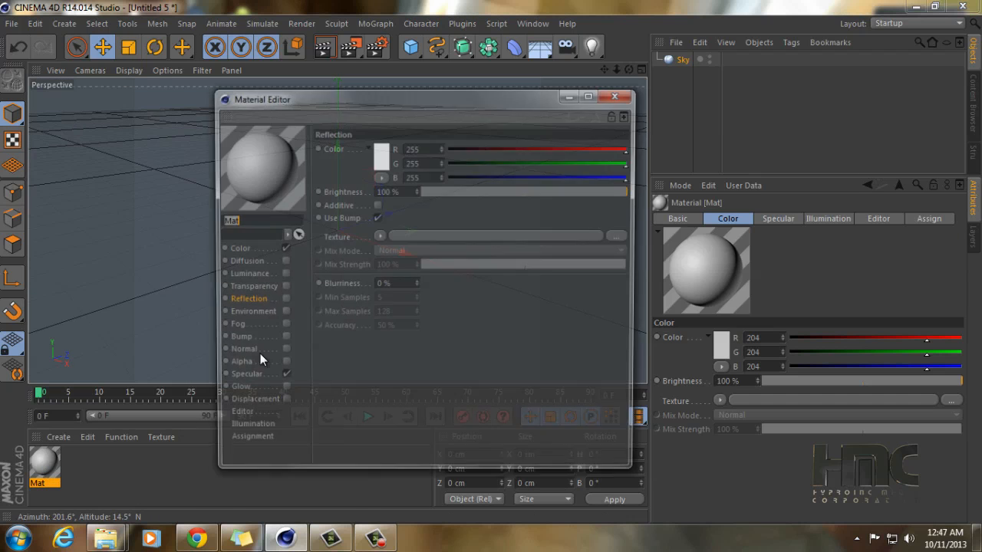
{"action": "left_click", "coordinate": [282, 248]}
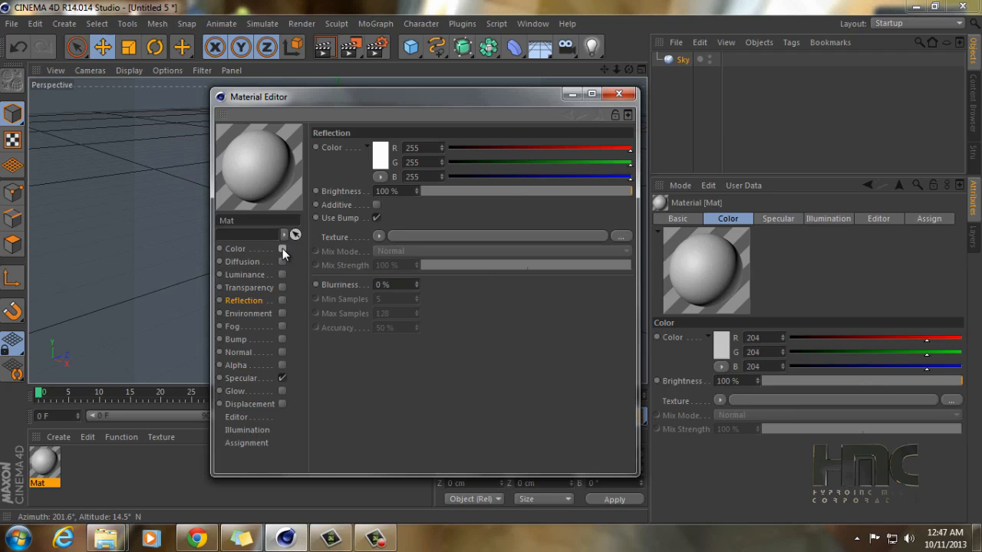
{"action": "left_click", "coordinate": [281, 378]}
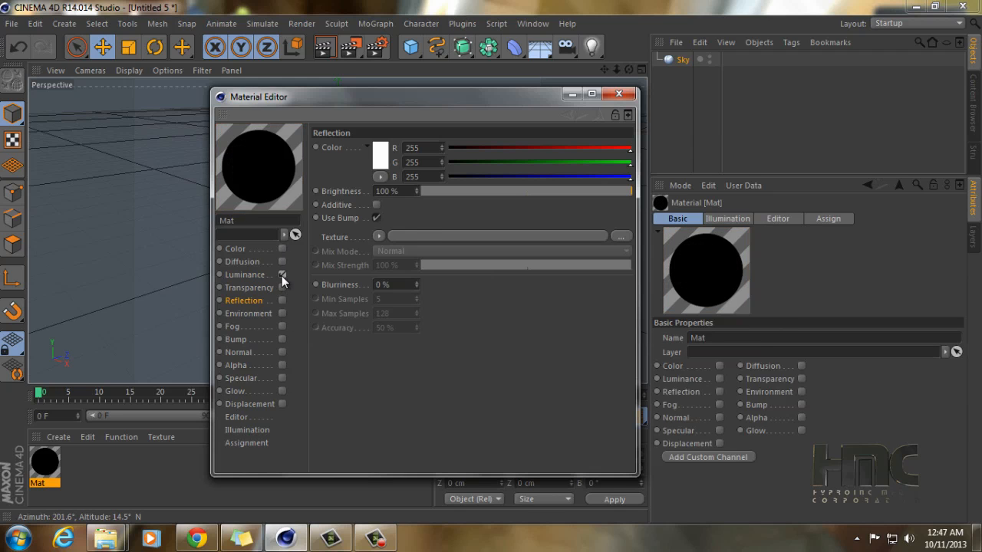
{"action": "left_click", "coordinate": [281, 274]}
Step: Load CustomHDRI_Sky002Reflection.hdr as the Luminance texture without copying the image to the project location
{"action": "left_click", "coordinate": [377, 208]}
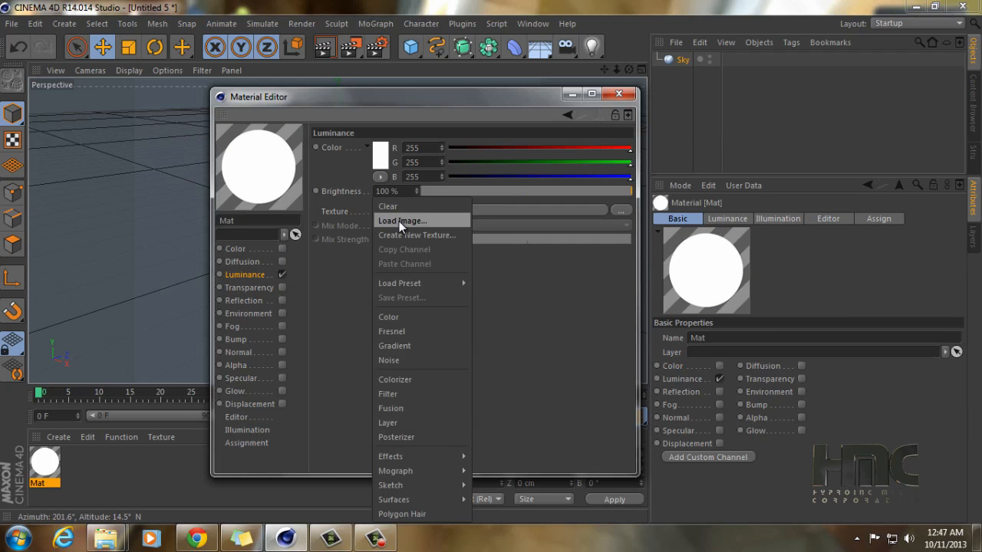
{"action": "left_click", "coordinate": [399, 221]}
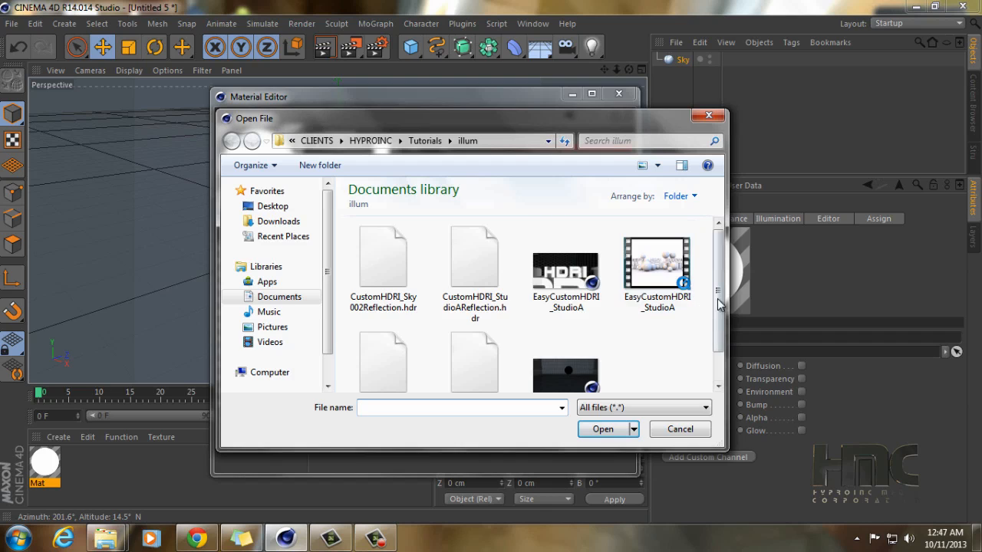
{"action": "left_click_drag", "start_coordinate": [721, 305], "coordinate": [722, 281]}
{"action": "left_click", "coordinate": [385, 269]}
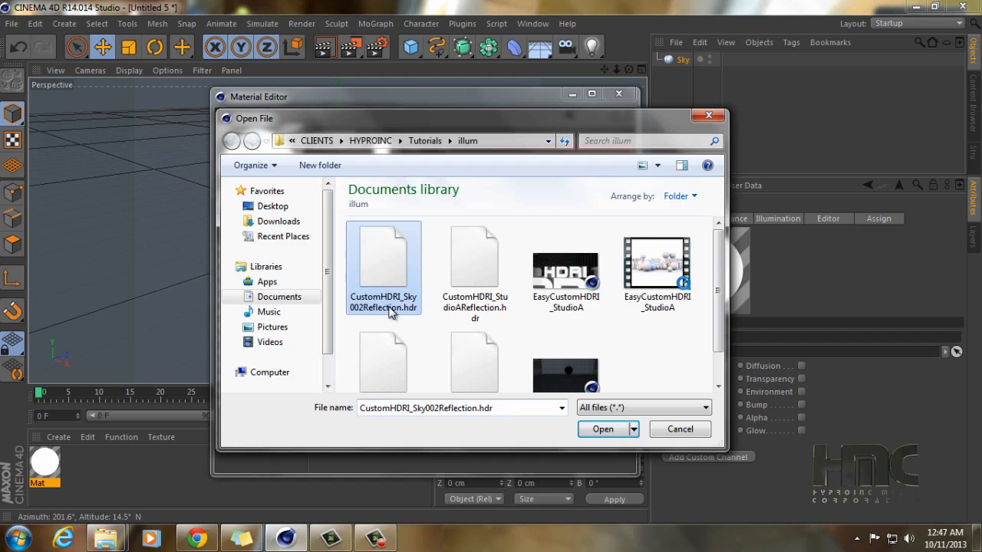
{"action": "left_click", "coordinate": [606, 430]}
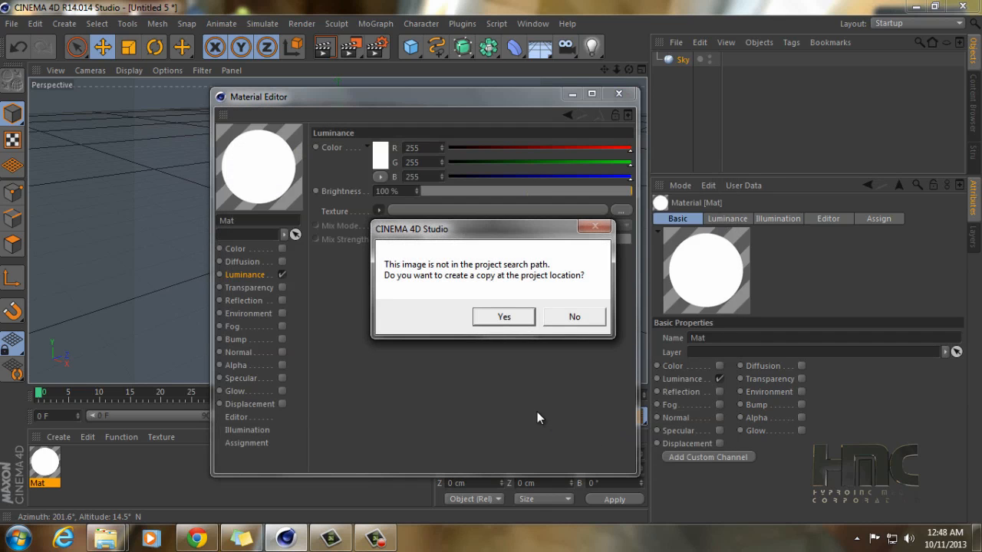
{"action": "left_click", "coordinate": [576, 319]}
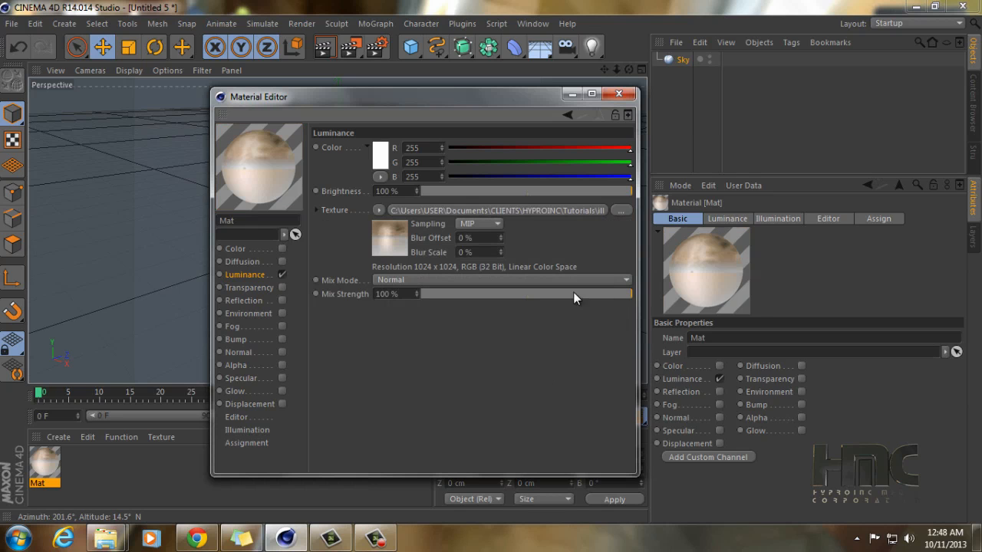
Step: Minimize the Material Editor and apply the HDR material to the Sky object
{"action": "left_click", "coordinate": [572, 94]}
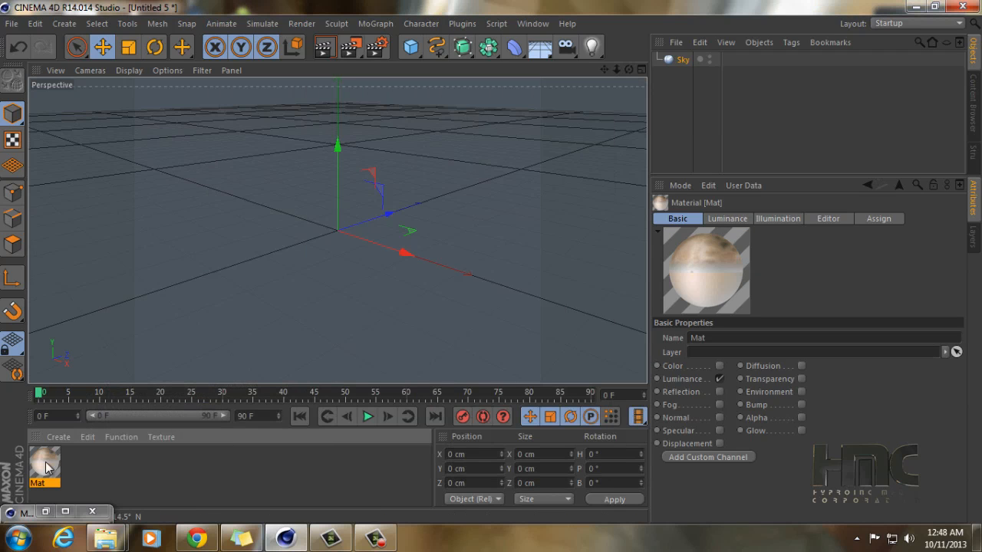
{"action": "left_click_drag", "start_coordinate": [46, 468], "coordinate": [686, 62]}
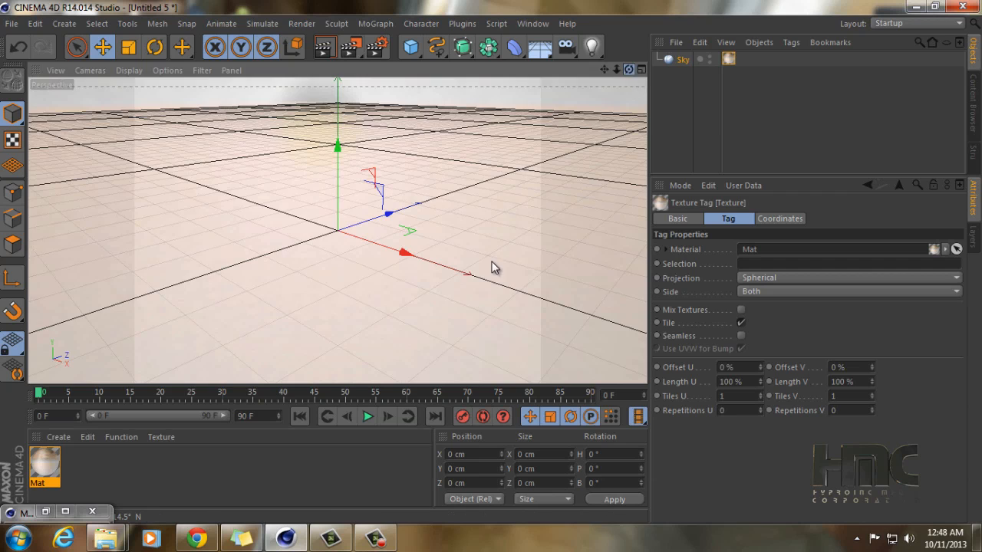
{"action": "middle_click_drag", "start_coordinate": [492, 263], "coordinate": [494, 267], "text": "alt"}
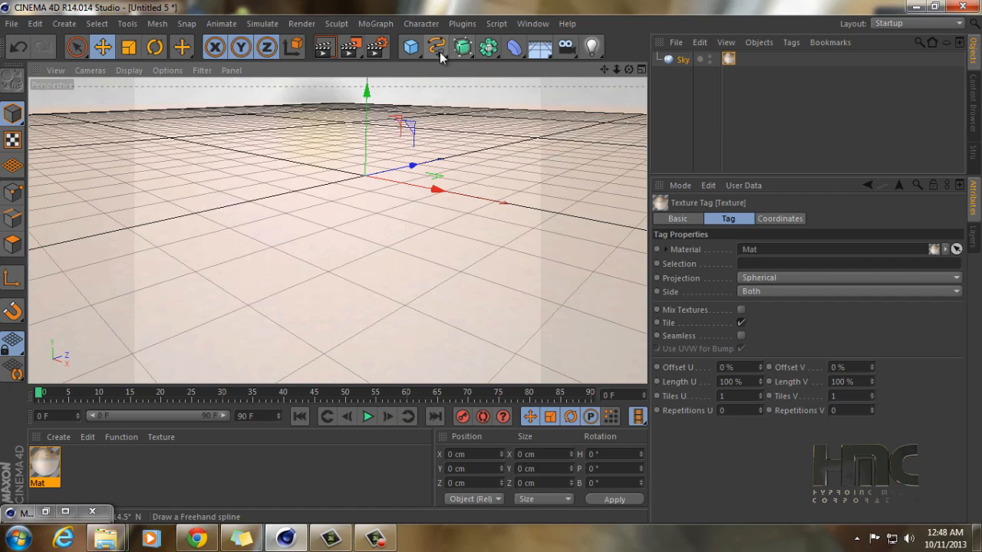
Step: Delete the Sky object from the new project
{"action": "left_click", "coordinate": [411, 48]}
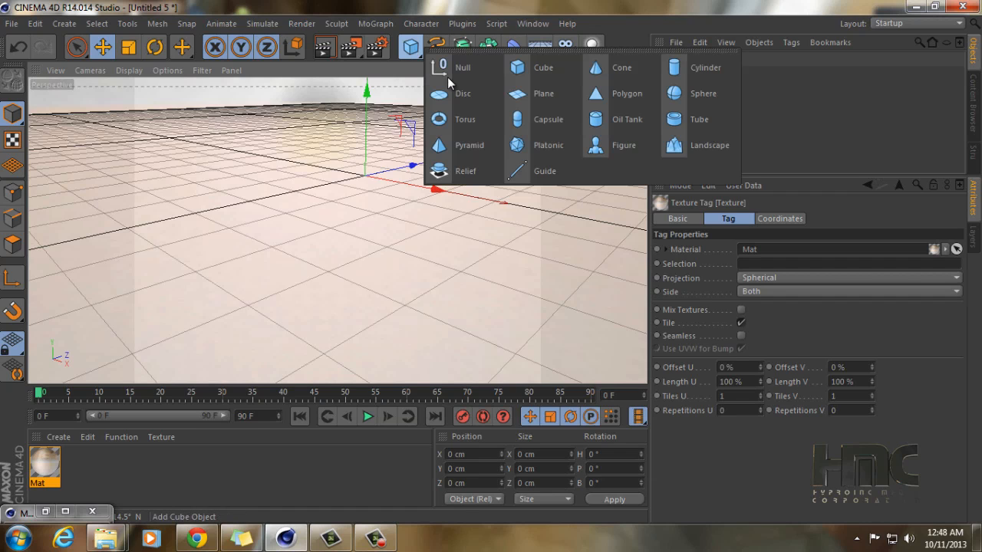
{"action": "left_click", "coordinate": [674, 97]}
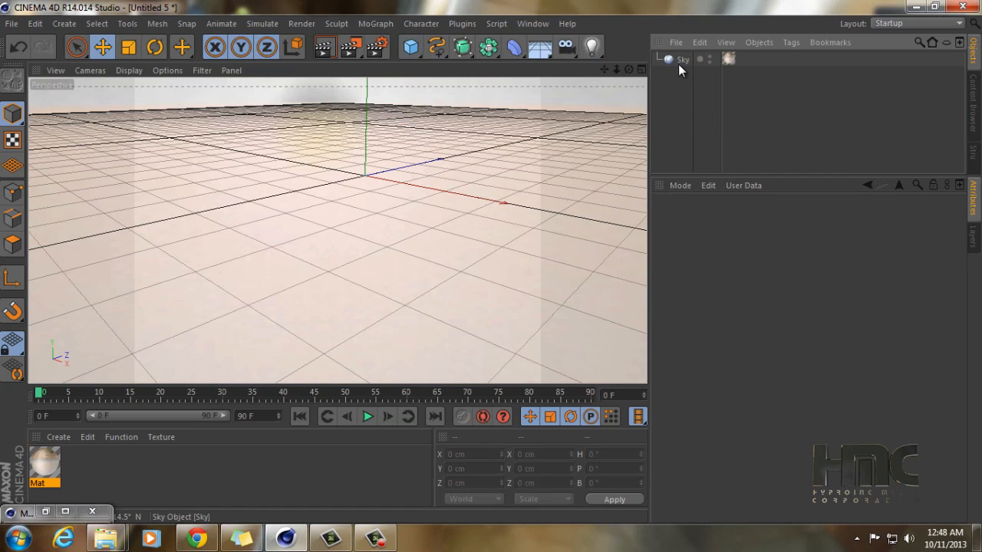
{"action": "left_click", "coordinate": [679, 61]}
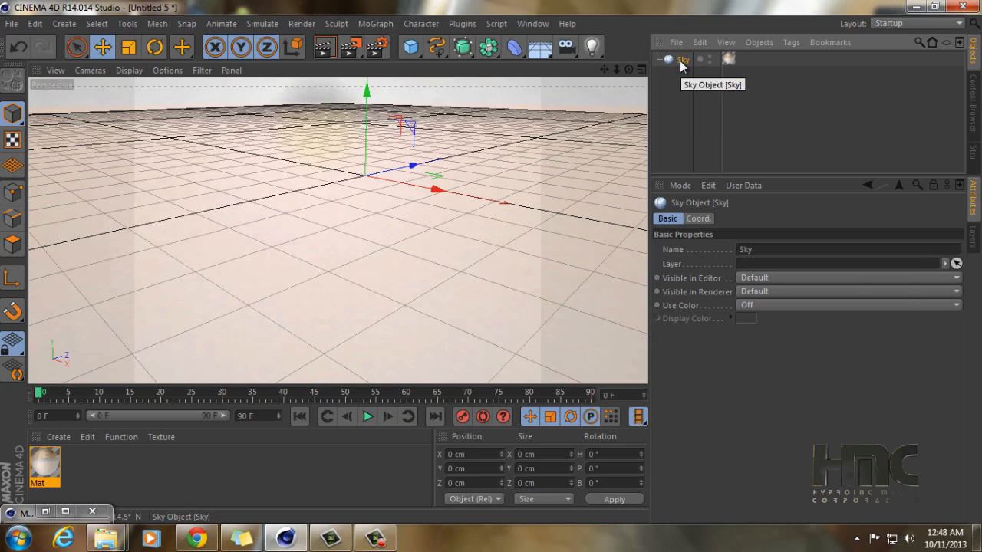
{"action": "key", "text": "Delete"}
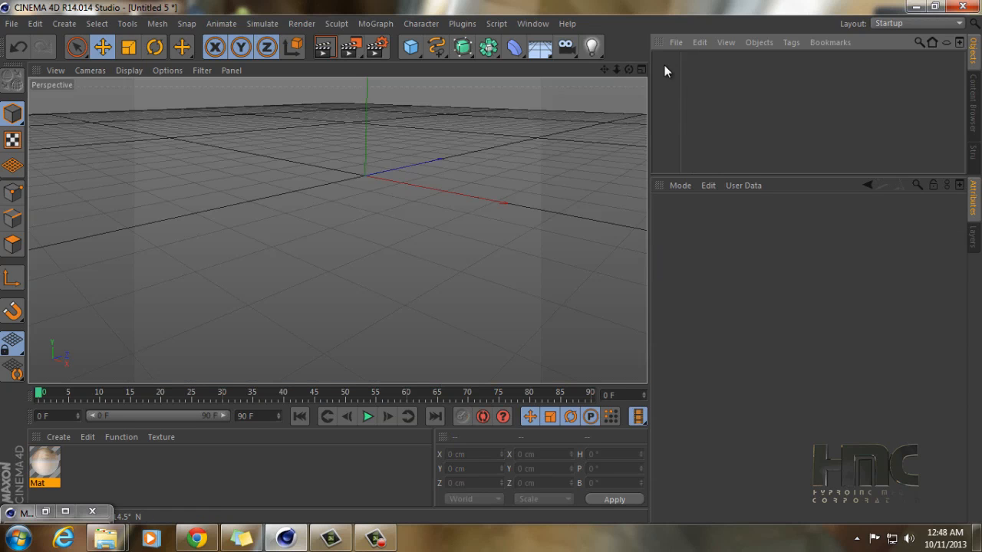
Step: Switch to the Untitled 1 project with the cloned spheres and render a preview of the perspective view
{"action": "left_click", "coordinate": [535, 25]}
{"action": "left_click", "coordinate": [579, 334]}
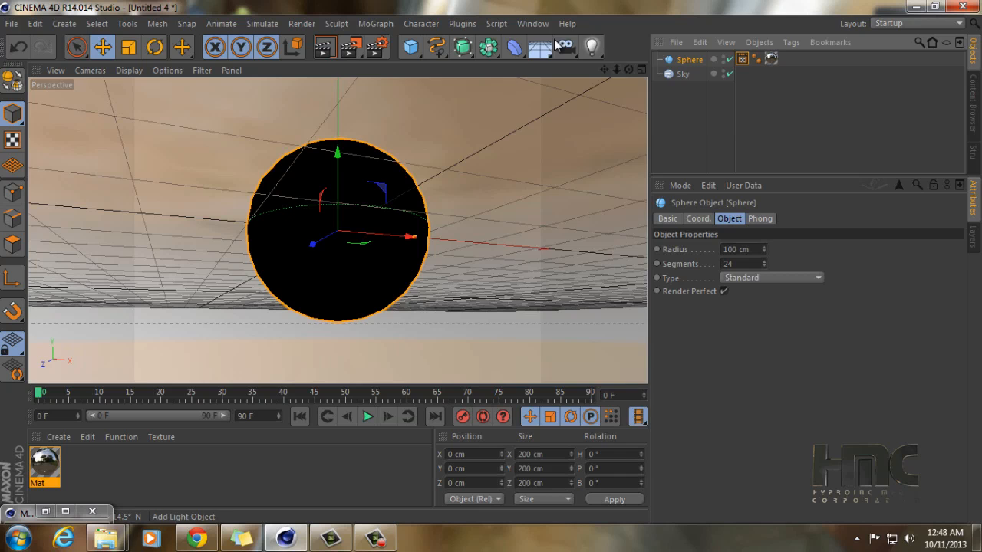
{"action": "left_click", "coordinate": [533, 24]}
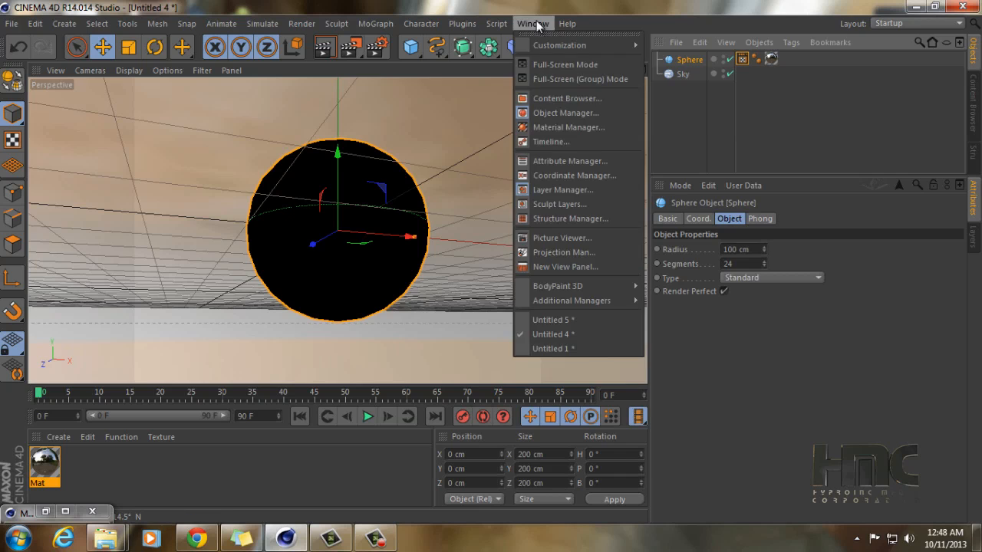
{"action": "left_click", "coordinate": [579, 348]}
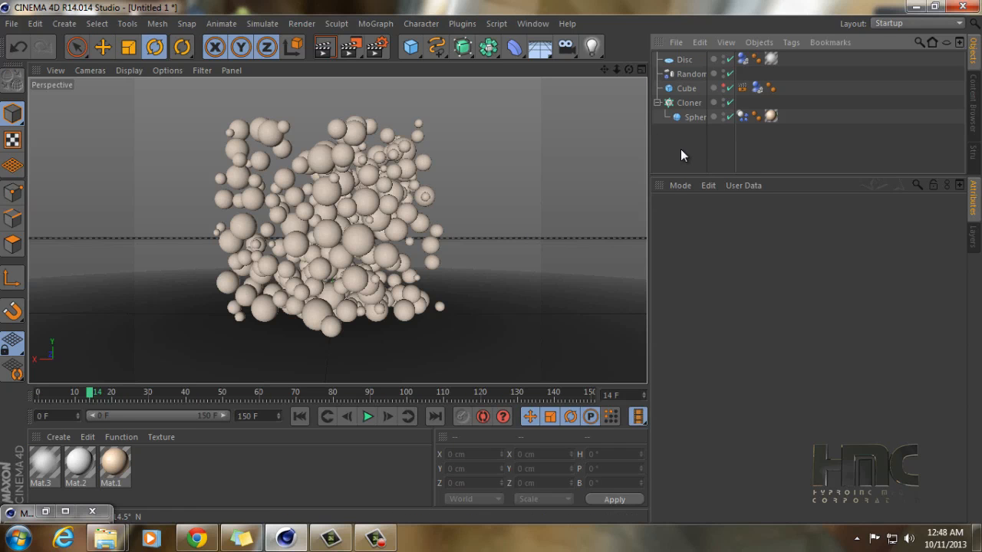
{"action": "left_click", "coordinate": [325, 46]}
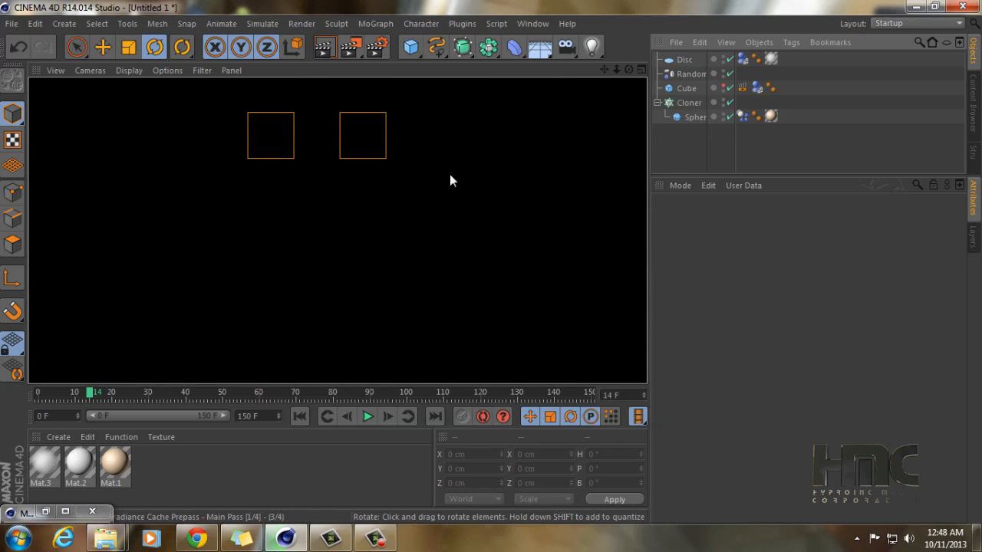
Step: Stop the preview render and add a Sky object to the scene with the cloned spheres
{"action": "left_click", "coordinate": [450, 175]}
{"action": "left_click", "coordinate": [681, 161]}
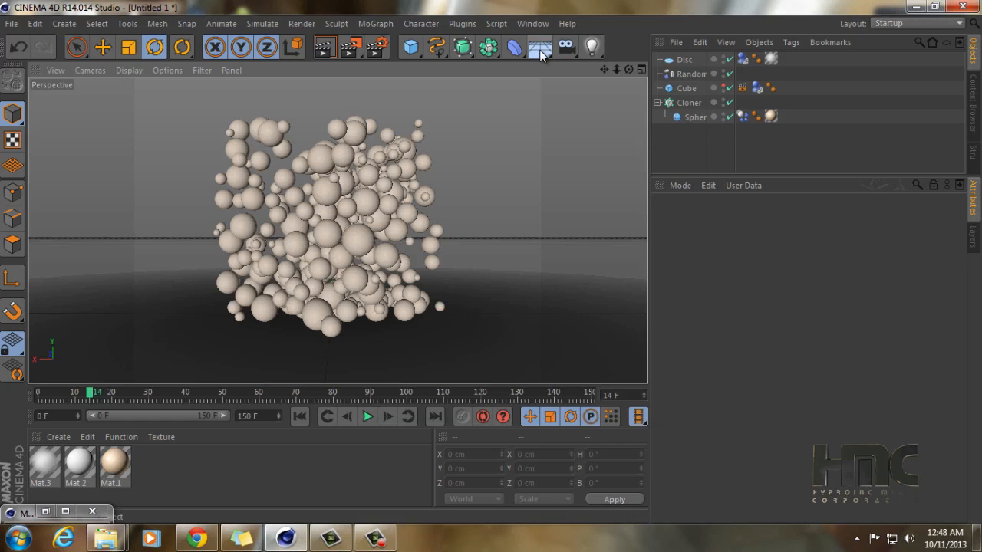
{"action": "left_click", "coordinate": [540, 48]}
{"action": "left_click", "coordinate": [573, 93]}
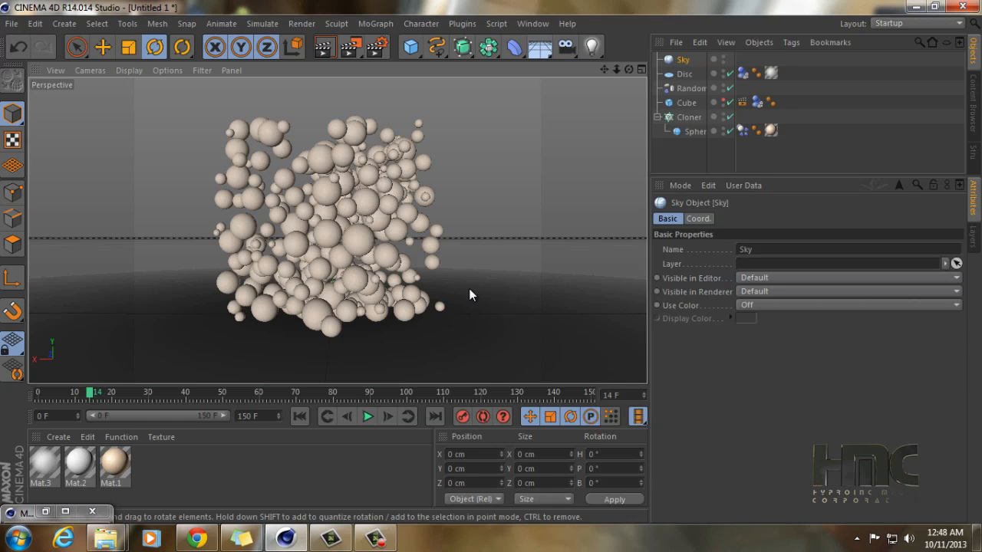
Step: Create a new material with the Color and Specular channels disabled and the Luminance channel enabled
{"action": "double_click", "coordinate": [223, 477]}
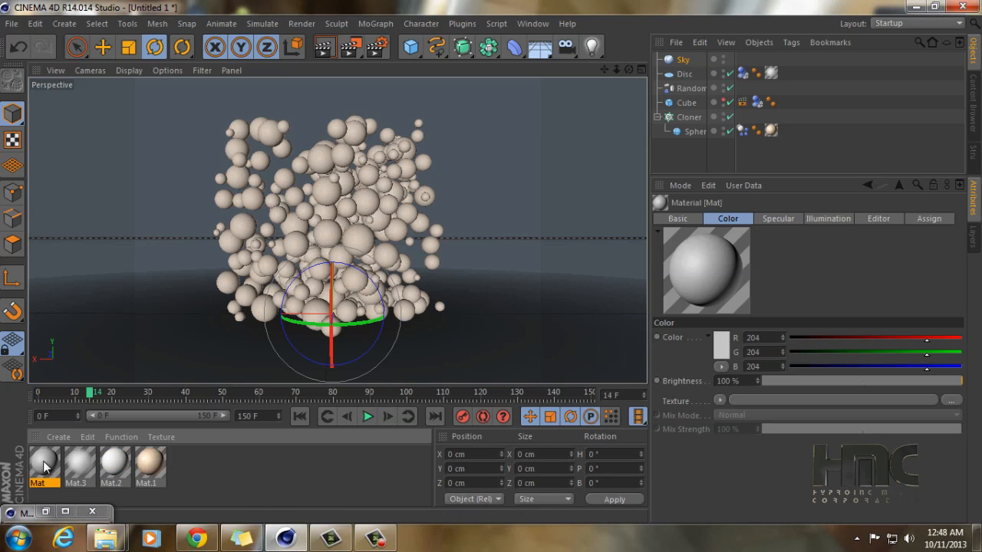
{"action": "double_click", "coordinate": [44, 462]}
{"action": "left_click", "coordinate": [286, 249]}
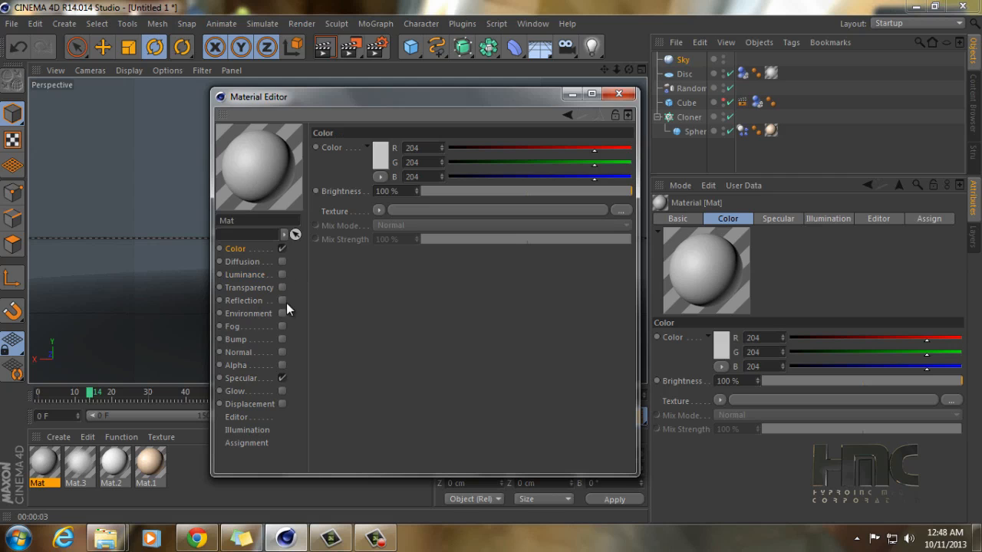
{"action": "left_click", "coordinate": [282, 250]}
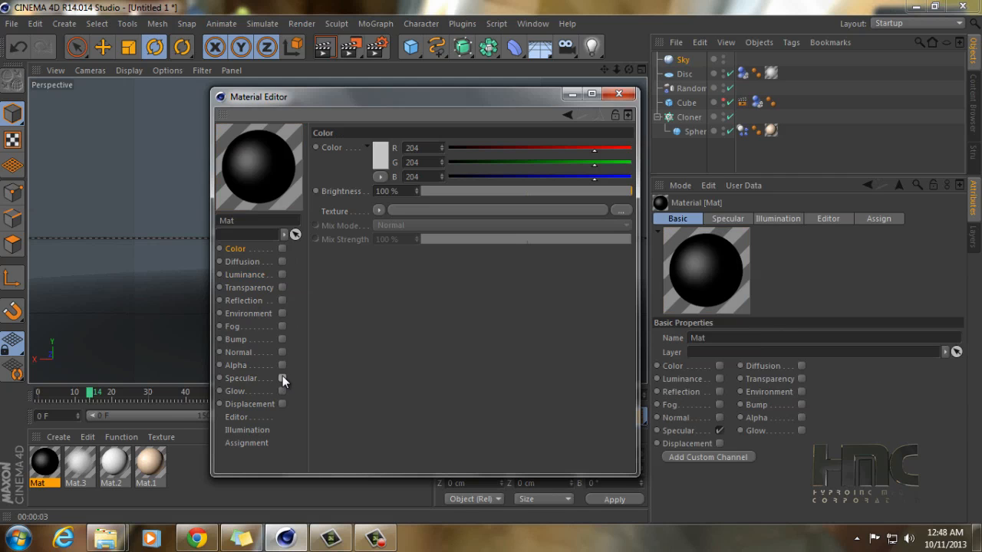
{"action": "left_click", "coordinate": [282, 377]}
{"action": "left_click", "coordinate": [282, 274]}
Step: Load CustomHDRI_Sky002Reflection.hdr as the Luminance texture and create a copy of the image at the project location
{"action": "left_click", "coordinate": [379, 210]}
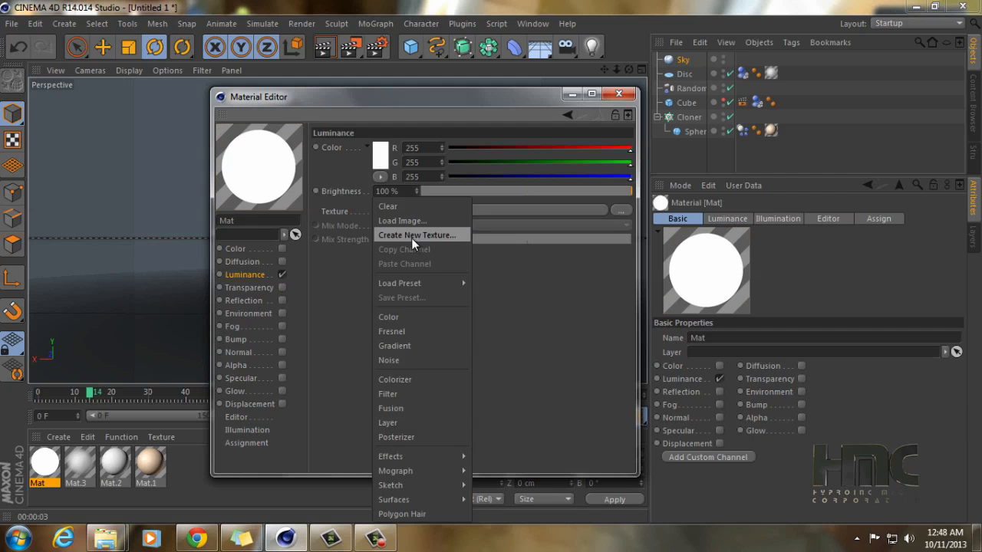
{"action": "left_click", "coordinate": [410, 220]}
{"action": "left_click", "coordinate": [384, 269]}
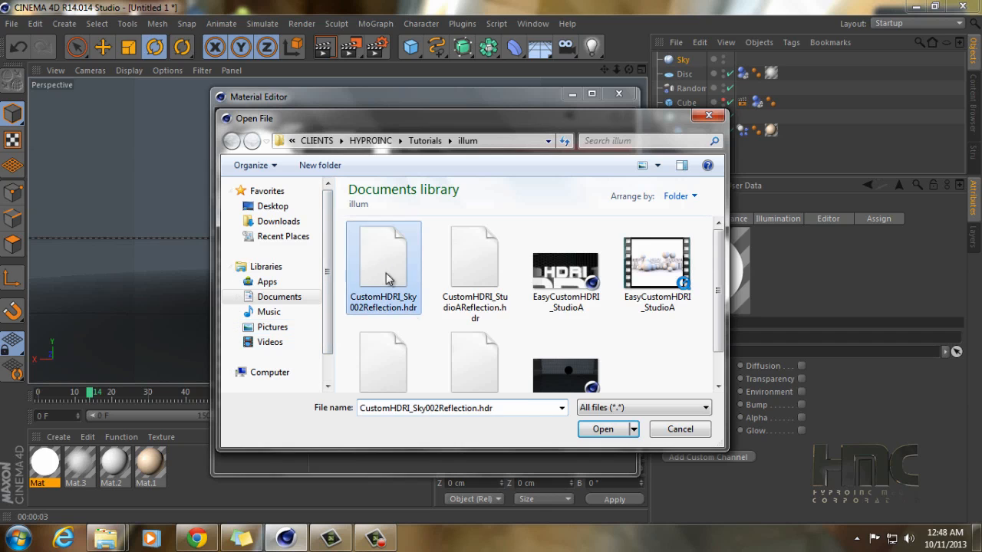
{"action": "left_click", "coordinate": [600, 429]}
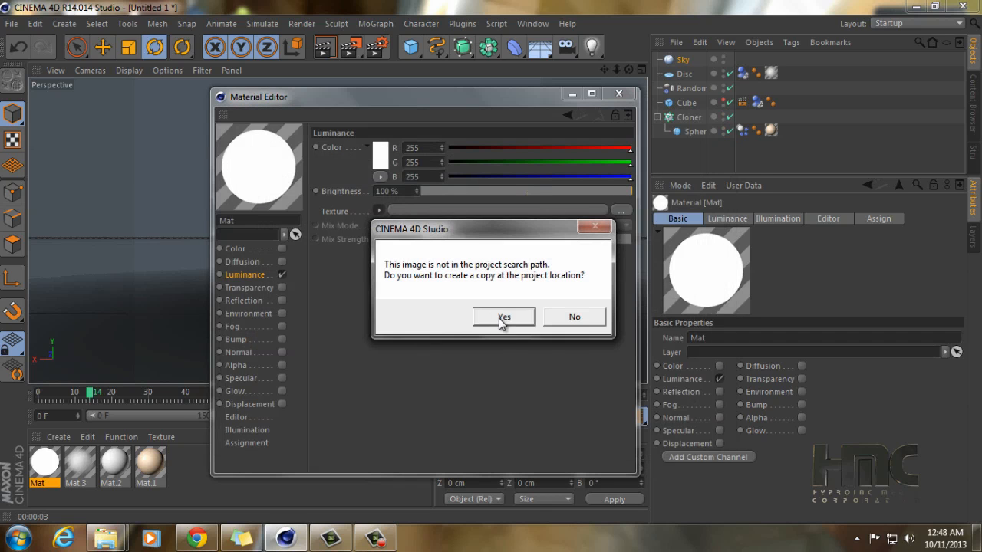
{"action": "left_click", "coordinate": [503, 317]}
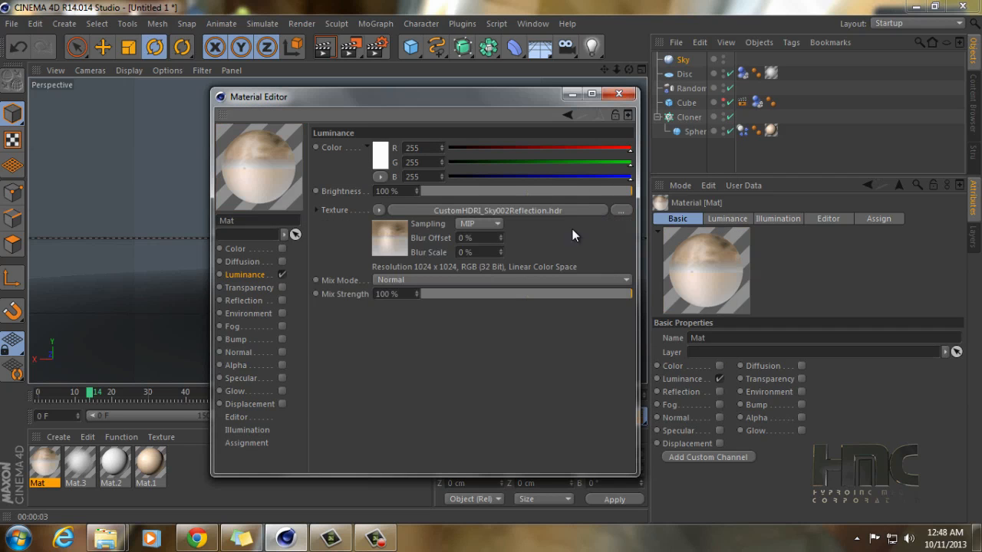
Step: Close the Material Editor and apply the new HDR material to the Sky object
{"action": "left_click", "coordinate": [618, 94]}
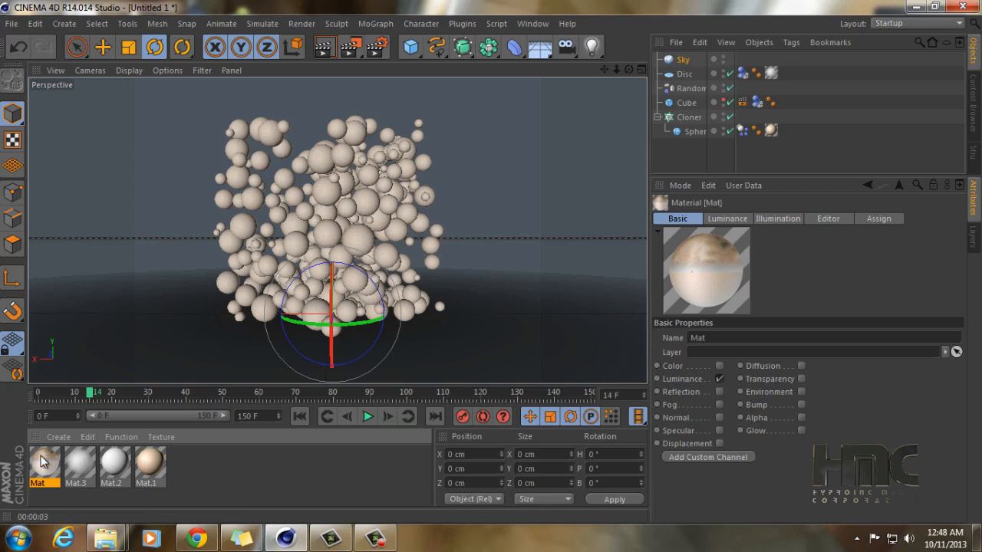
{"action": "left_click_drag", "start_coordinate": [41, 457], "coordinate": [696, 99]}
{"action": "left_click_drag", "start_coordinate": [685, 60], "coordinate": [685, 60]}
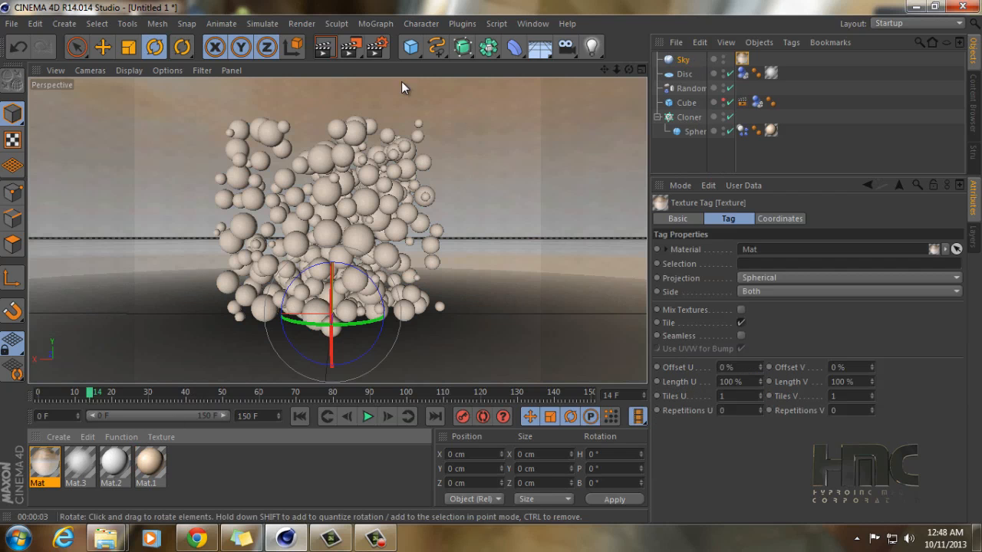
Step: Review the Ambient Occlusion and Global Illumination irradiance cache options in the render settings
{"action": "left_click", "coordinate": [375, 47]}
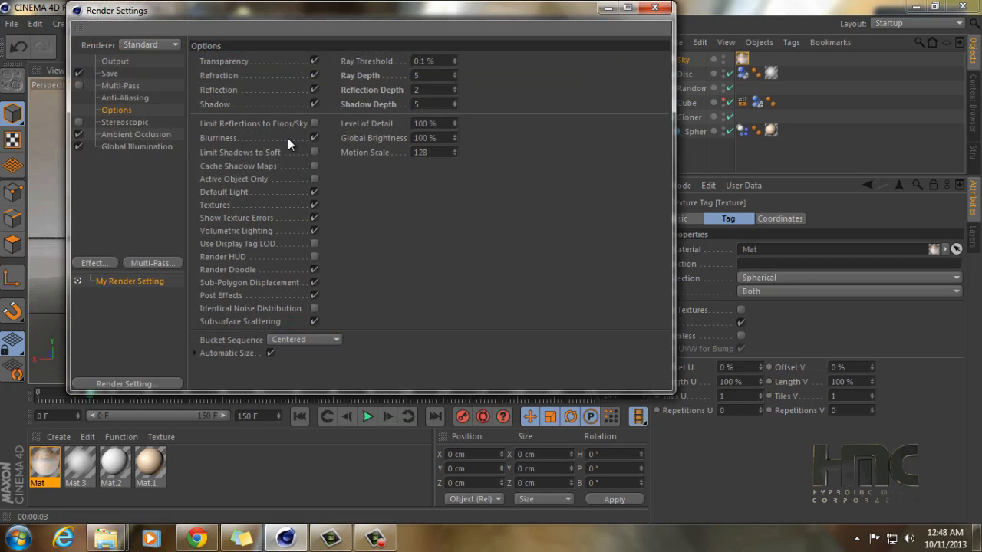
{"action": "left_click", "coordinate": [134, 135]}
{"action": "right_click", "coordinate": [125, 165]}
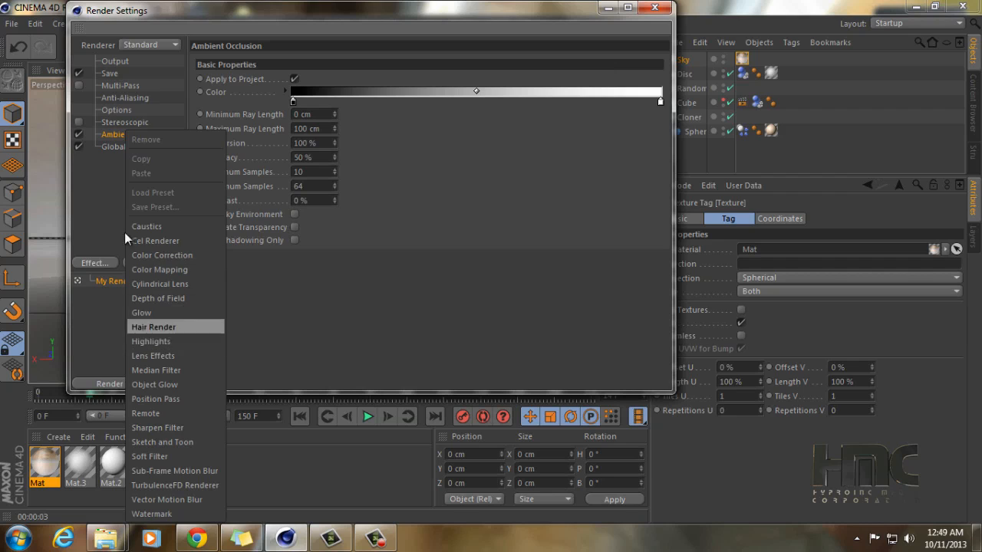
{"action": "left_click", "coordinate": [101, 186]}
{"action": "left_click", "coordinate": [135, 147]}
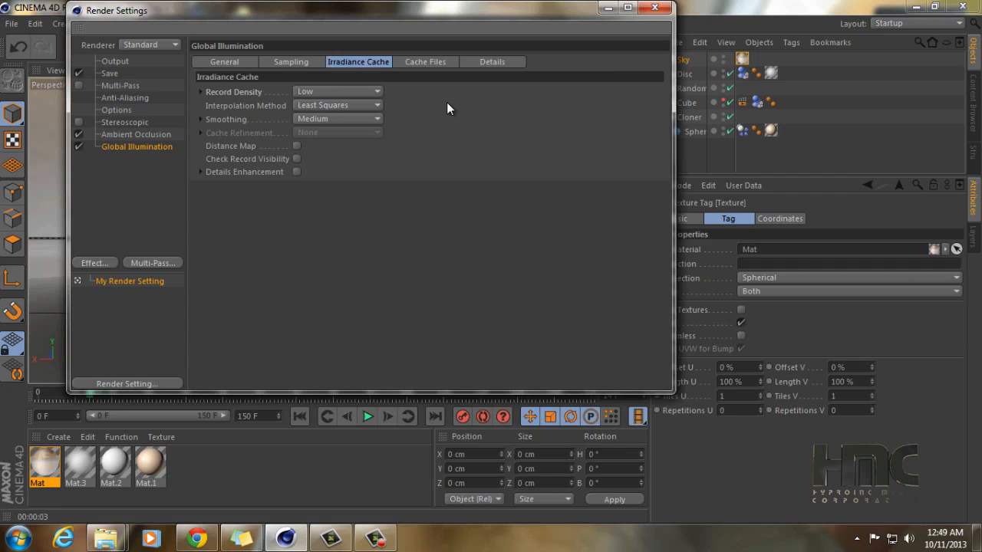
{"action": "left_click", "coordinate": [655, 8]}
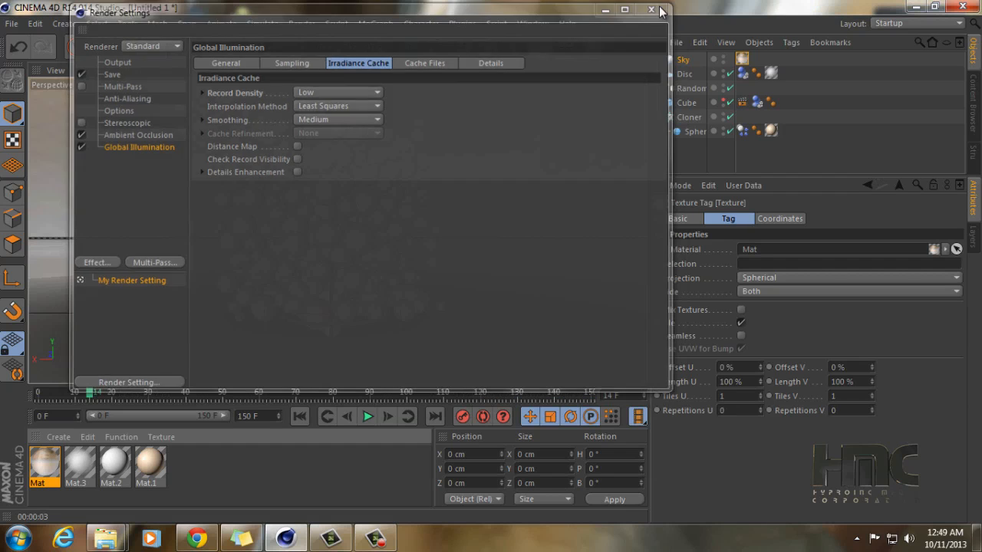
Step: Clear the object selection and render a preview of the perspective view with the HDR sky
{"action": "left_click", "coordinate": [679, 154]}
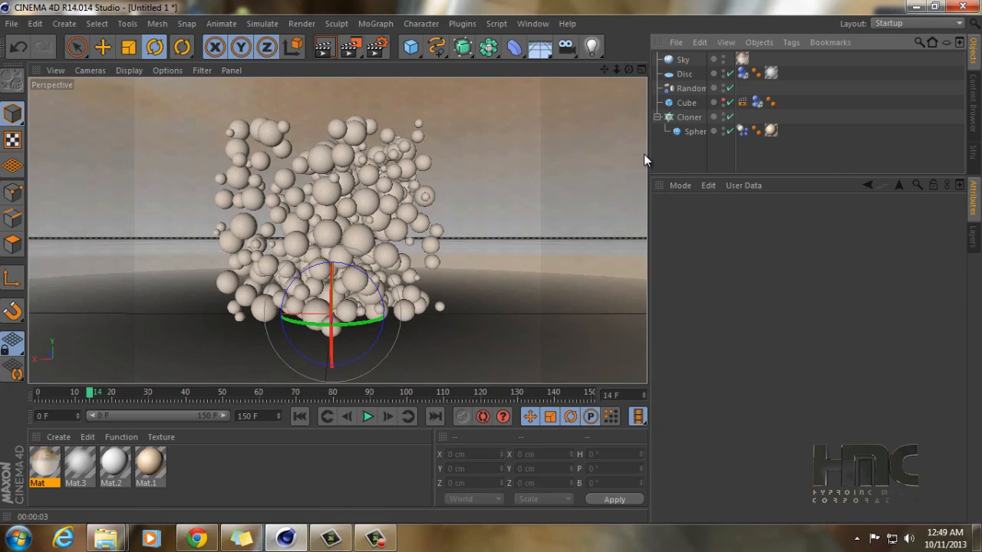
{"action": "left_click", "coordinate": [325, 48]}
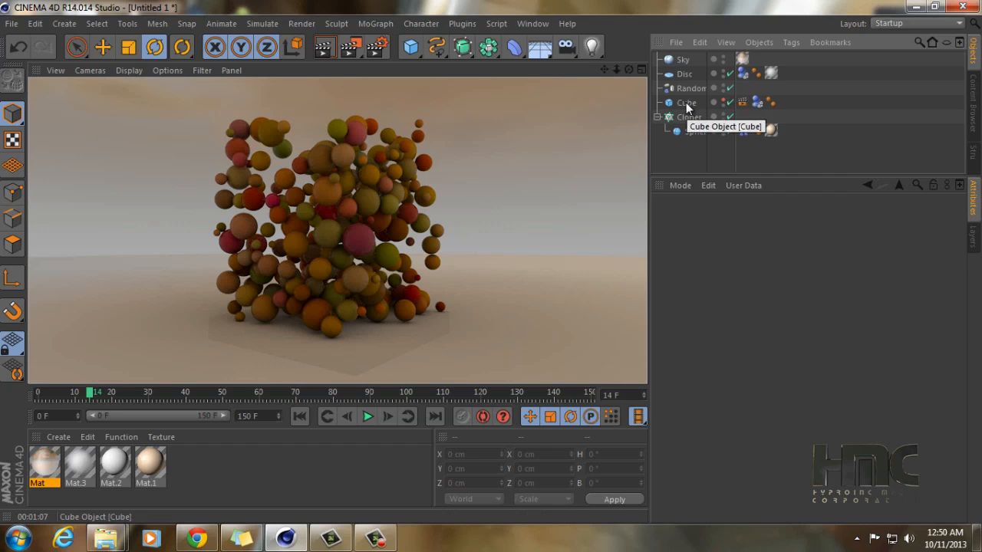
Step: Examine the properties of the Cube's Compositing tag, and collapse the Cloner hierarchy
{"action": "left_click", "coordinate": [741, 102]}
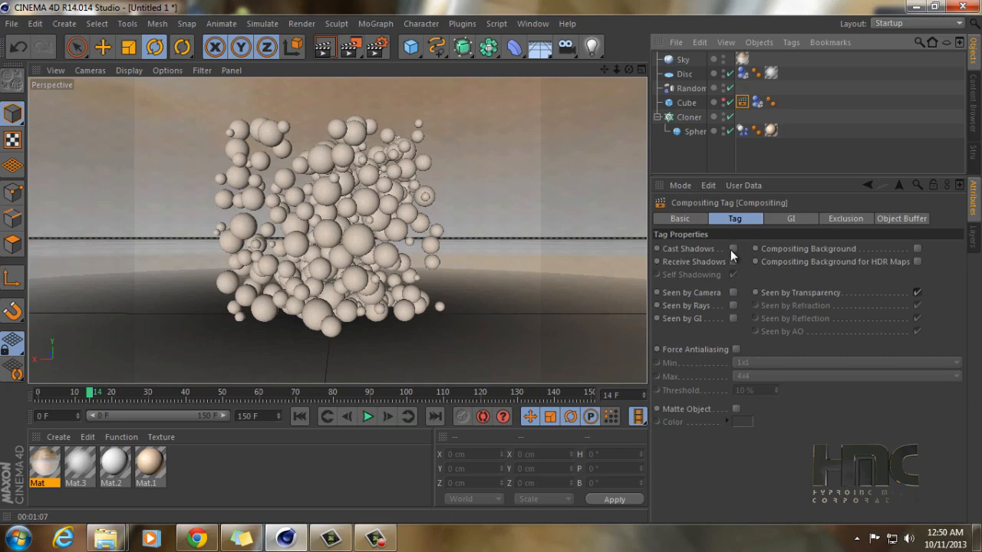
{"action": "left_click", "coordinate": [657, 117]}
{"action": "left_click", "coordinate": [693, 143]}
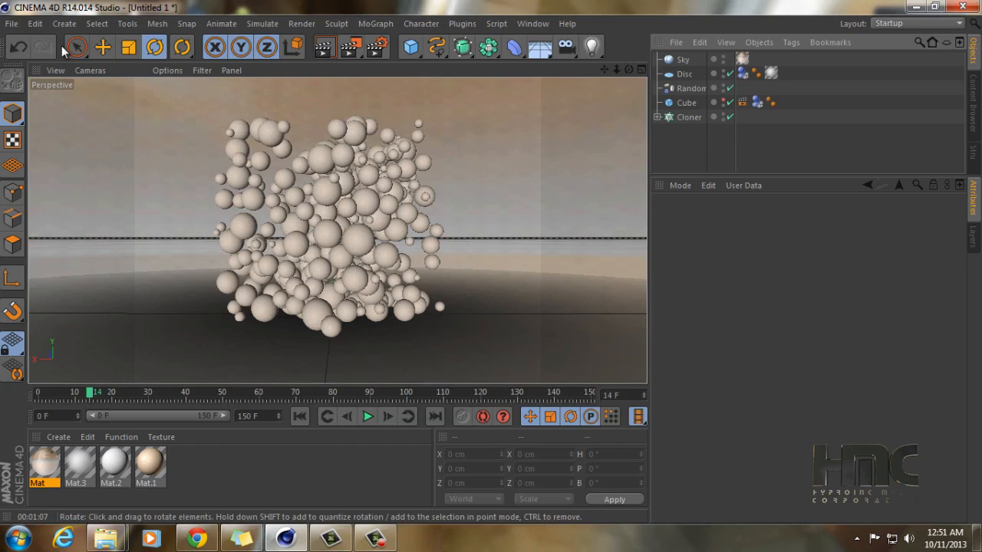
Step: Create a new project and add a Sky object to it
{"action": "left_click", "coordinate": [12, 25]}
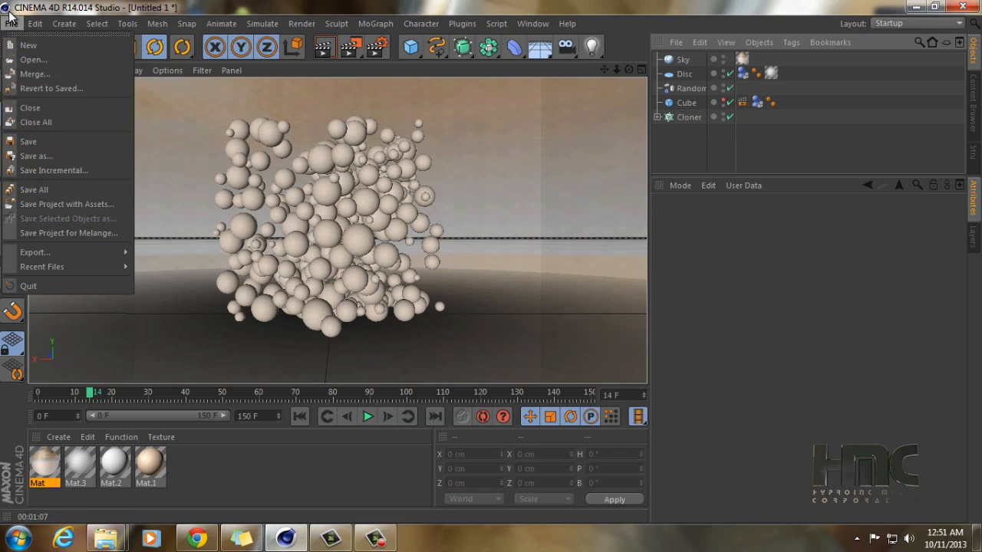
{"action": "key", "text": "Right"}
{"action": "key", "text": "Left"}
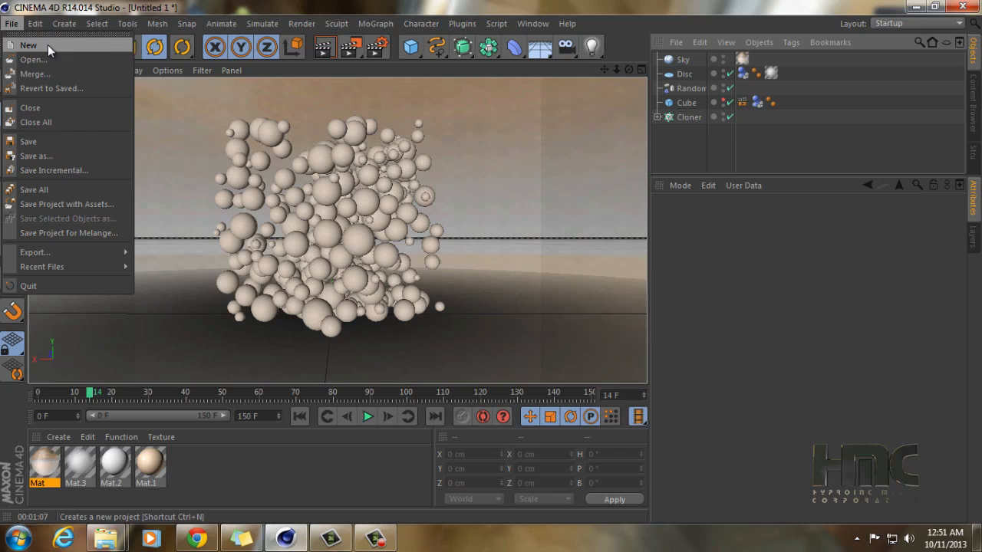
{"action": "left_click", "coordinate": [48, 44]}
{"action": "left_click_drag", "start_coordinate": [628, 71], "coordinate": [570, 70]}
{"action": "left_click", "coordinate": [540, 48]}
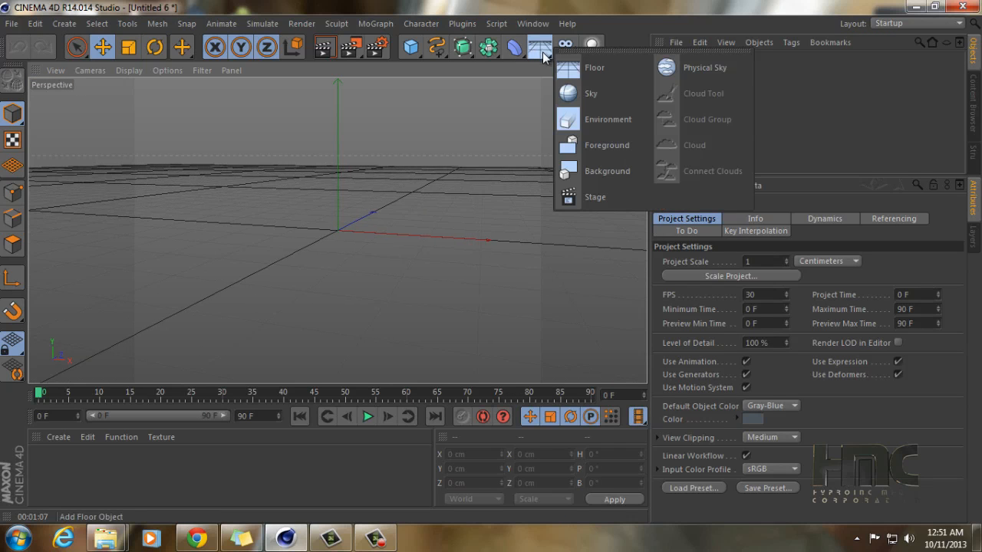
{"action": "left_click", "coordinate": [575, 96]}
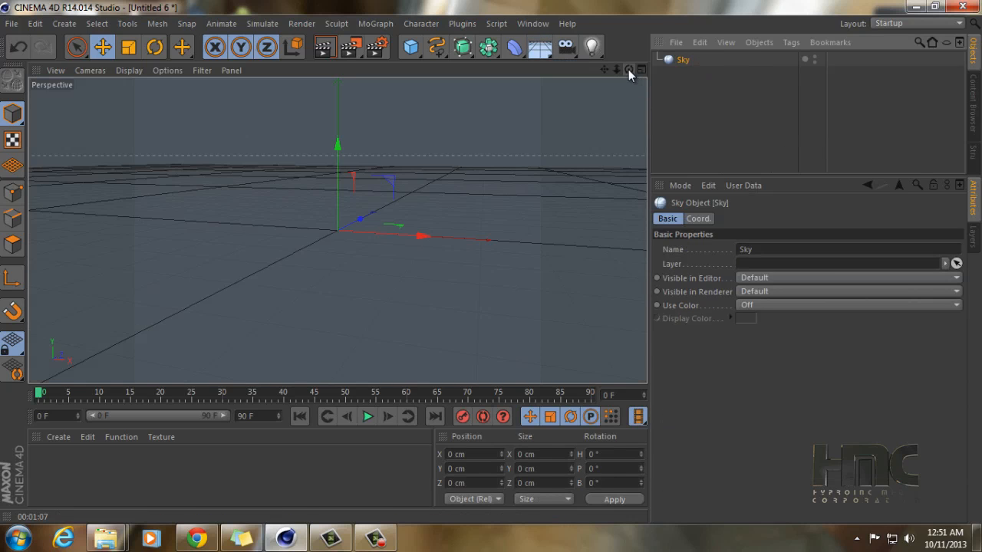
Step: Add a Sphere primitive at the origin and shrink its radius to about 28 cm
{"action": "left_click_drag", "start_coordinate": [628, 70], "coordinate": [491, 262]}
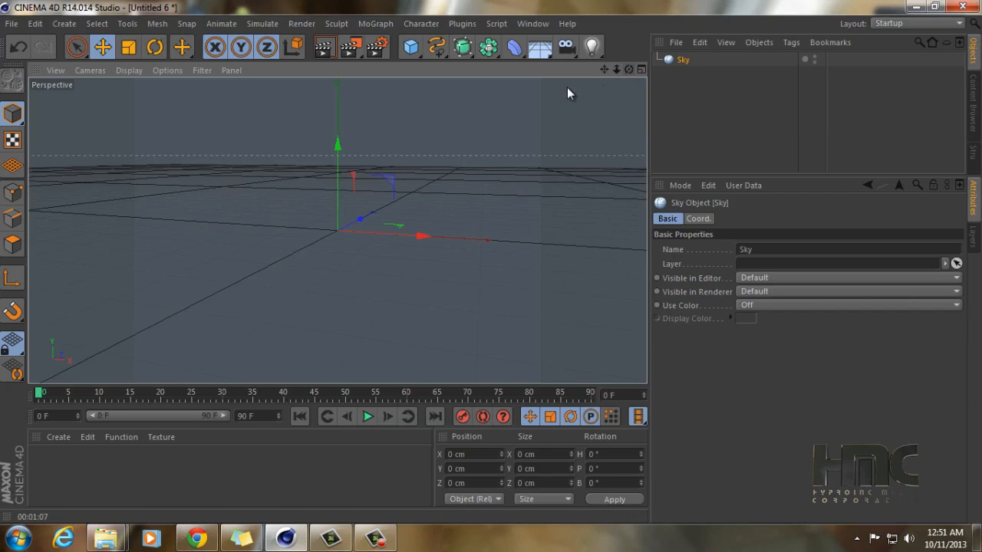
{"action": "left_click", "coordinate": [411, 49]}
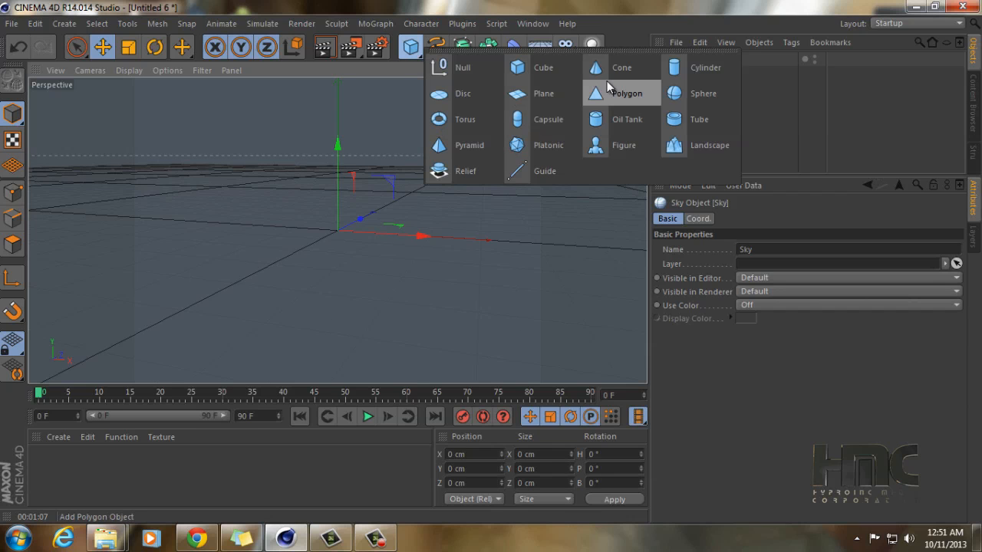
{"action": "left_click", "coordinate": [672, 93]}
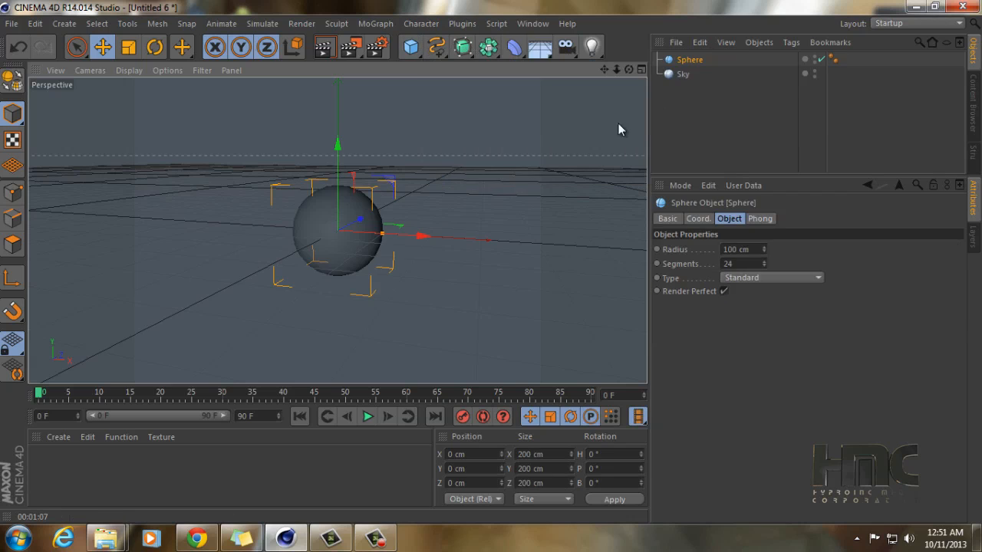
{"action": "left_click_drag", "start_coordinate": [386, 237], "coordinate": [350, 236]}
Step: Place the sphere inside a new Array object and raise the array to about 366 cm in Y
{"action": "left_click", "coordinate": [488, 47]}
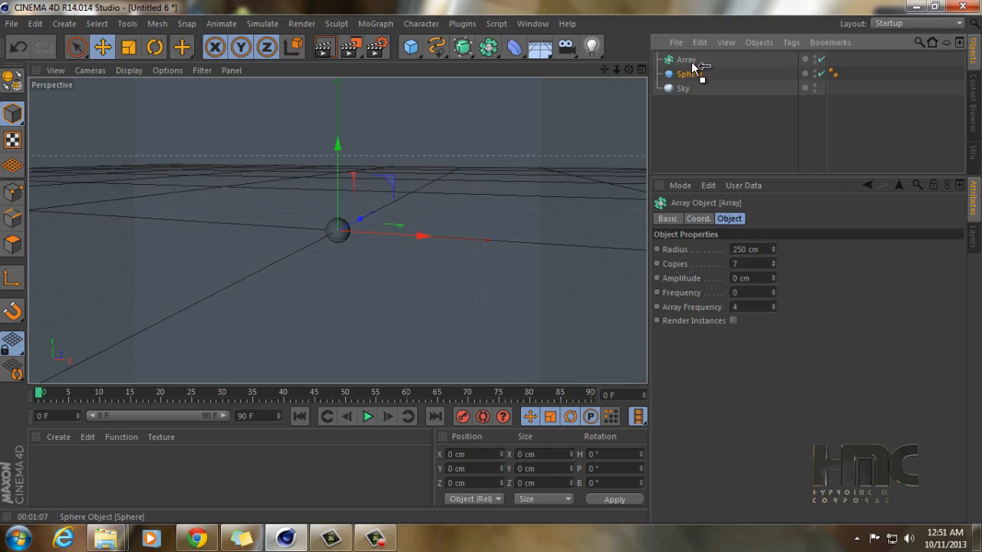
{"action": "left_click_drag", "start_coordinate": [690, 59], "coordinate": [690, 60]}
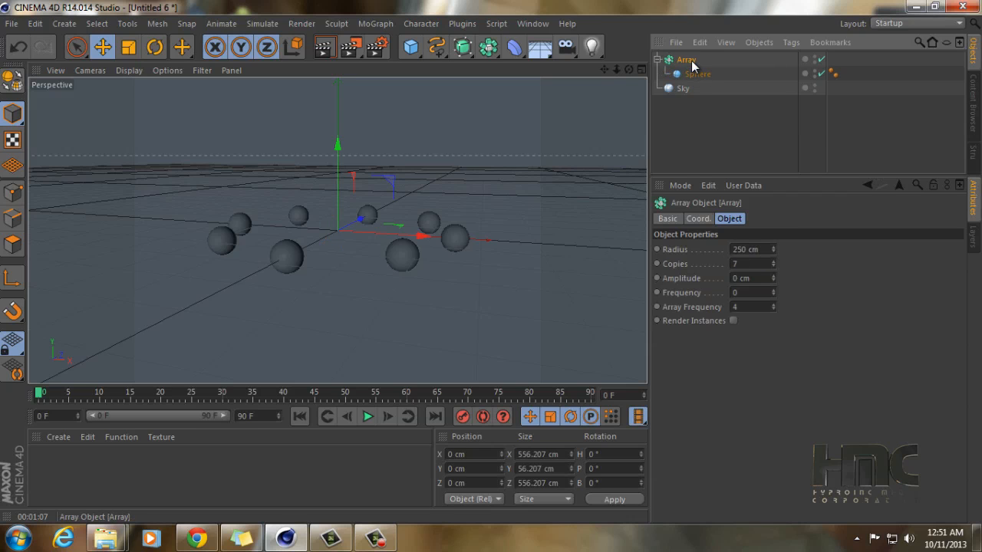
{"action": "left_click", "coordinate": [694, 74]}
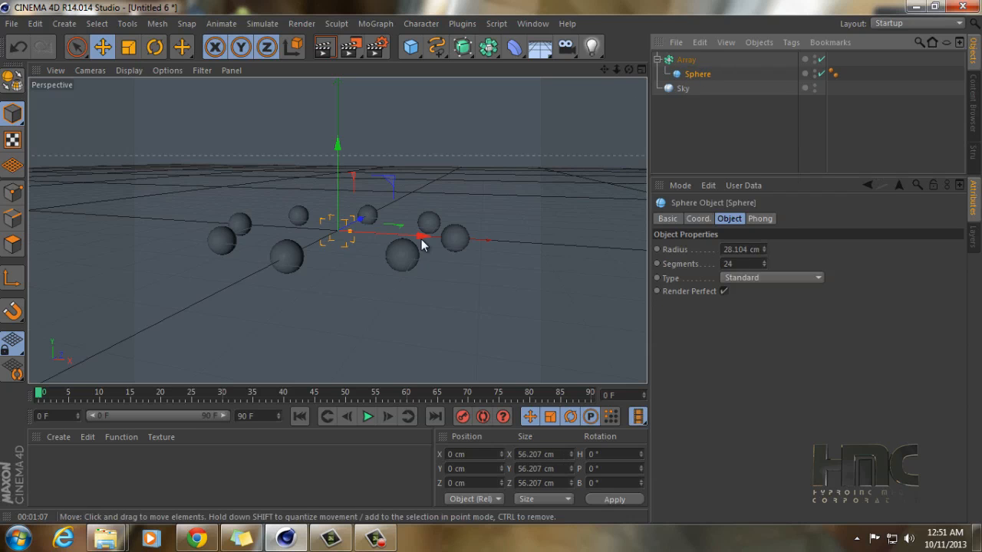
{"action": "left_click_drag", "start_coordinate": [338, 144], "coordinate": [491, 261]}
{"action": "left_click", "coordinate": [687, 59]}
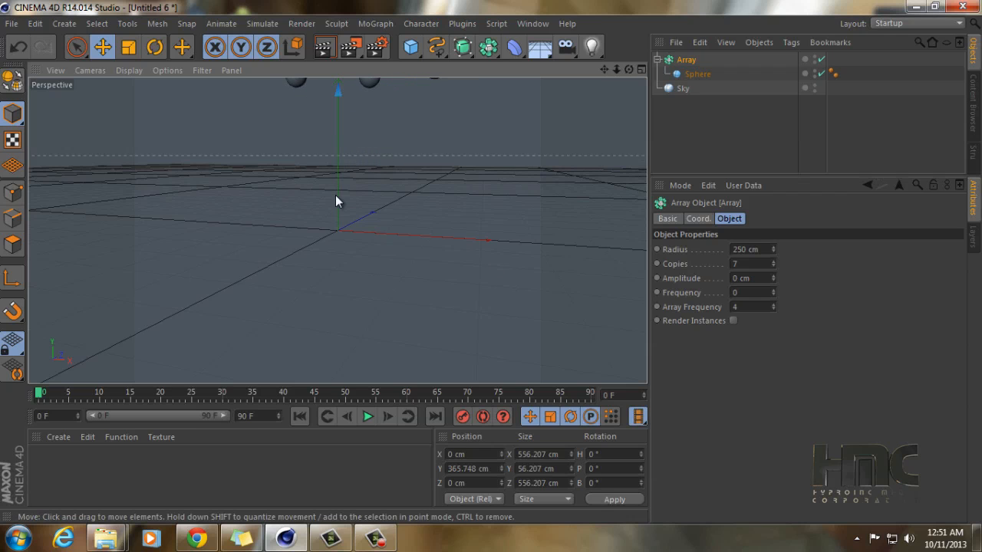
Step: Add a Plane primitive with its orientation set to -Z and make two copies of it
{"action": "left_click", "coordinate": [411, 47]}
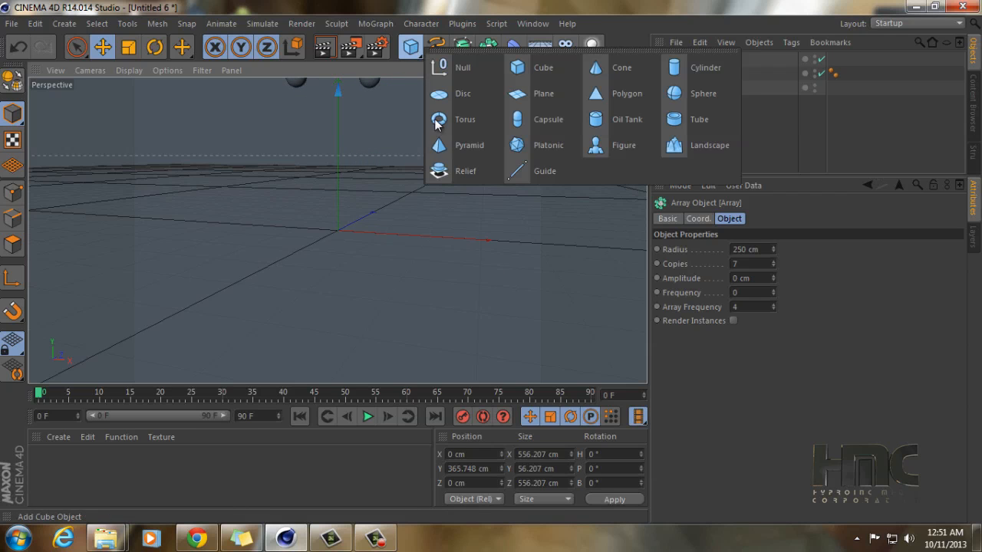
{"action": "left_click", "coordinate": [516, 95]}
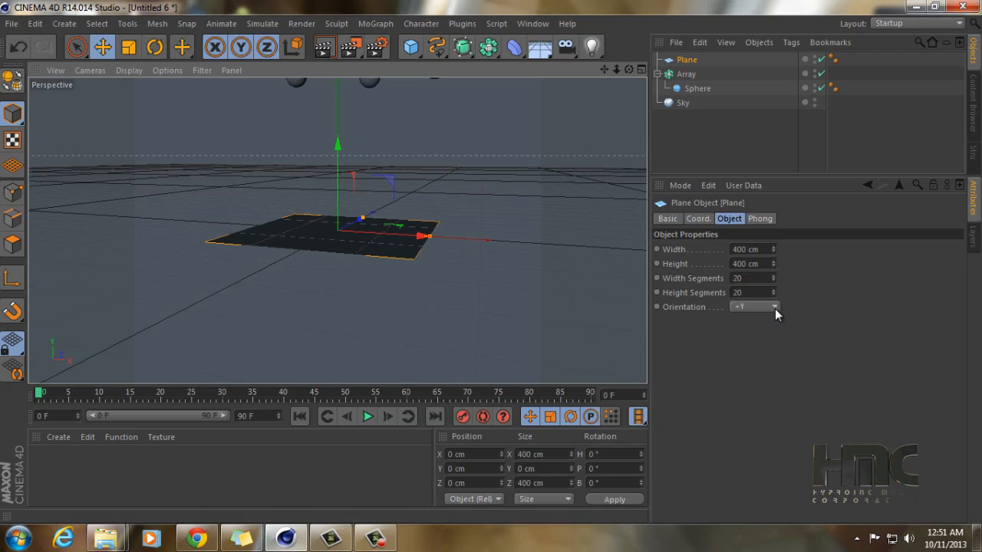
{"action": "left_click", "coordinate": [774, 307]}
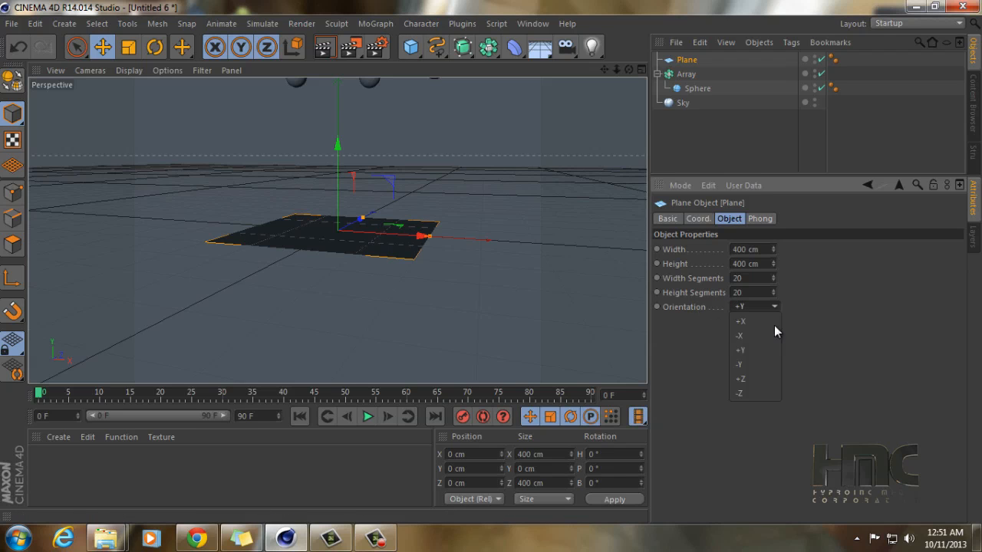
{"action": "left_click", "coordinate": [766, 395]}
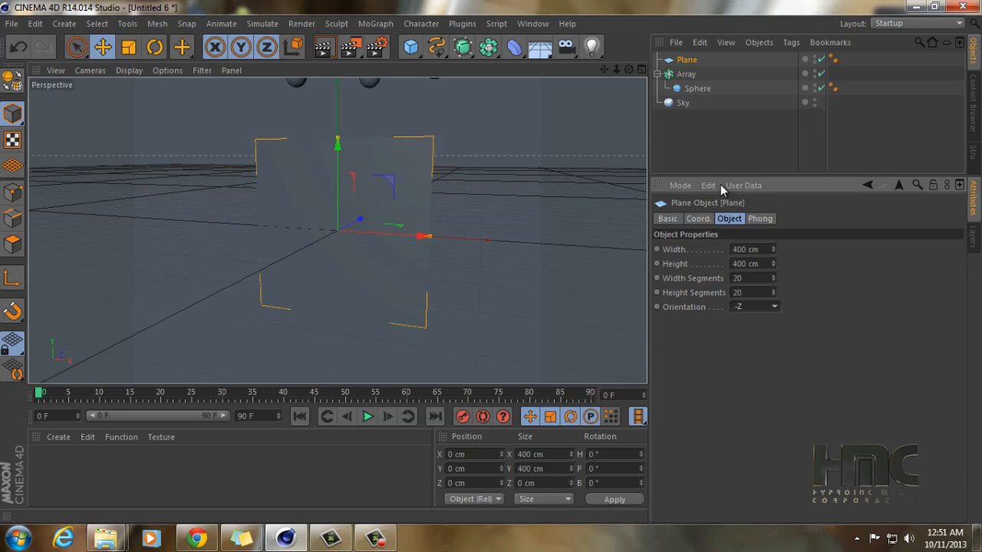
{"action": "left_click_drag", "start_coordinate": [689, 66], "coordinate": [691, 84], "text": "ctrl"}
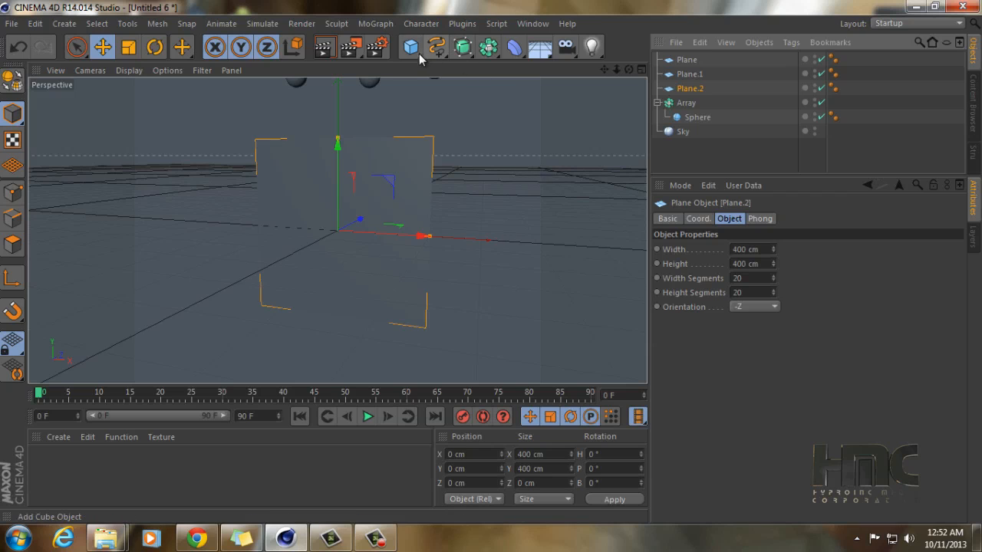
Step: Add a Null object and rename it LIGHTtARGET
{"action": "left_click_drag", "start_coordinate": [411, 47], "coordinate": [439, 68]}
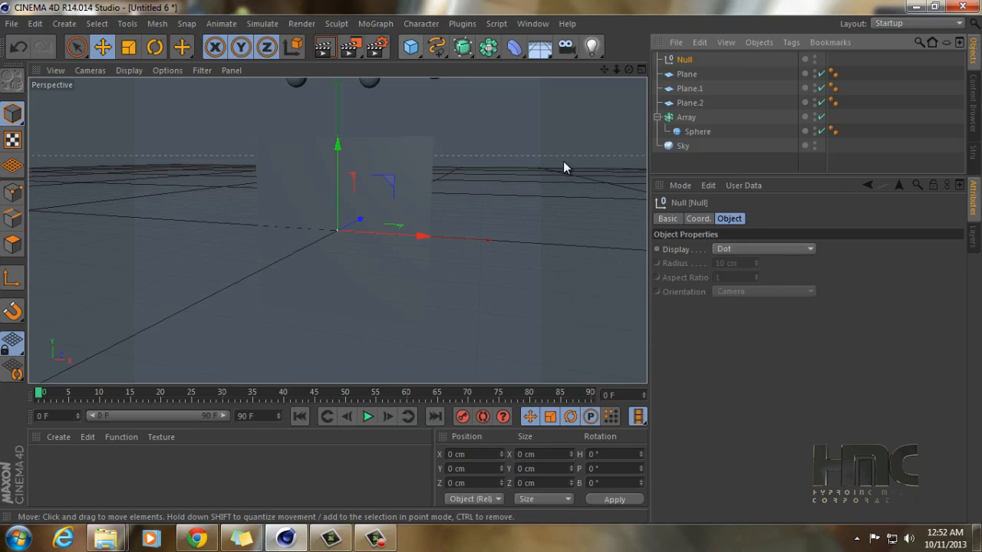
{"action": "double_click", "coordinate": [684, 60]}
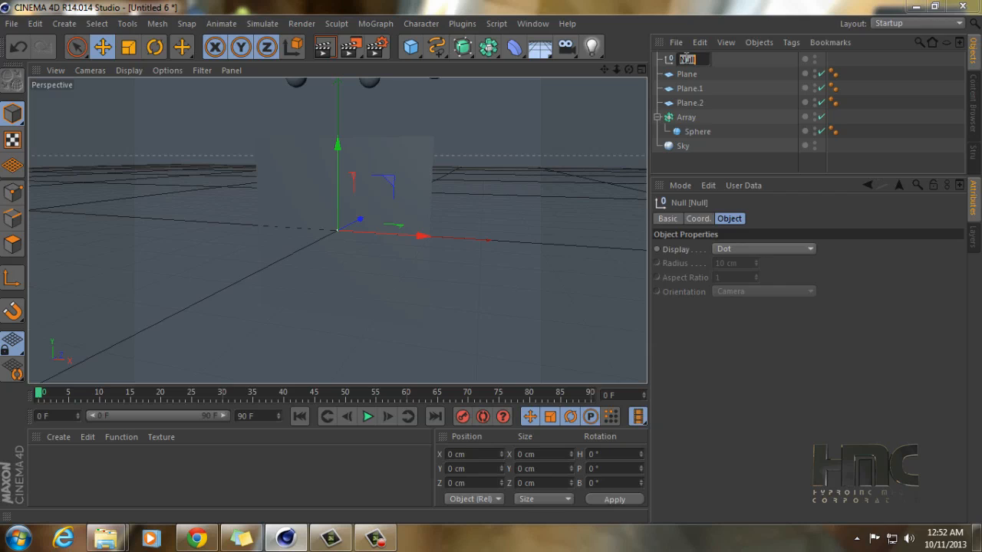
{"action": "type", "text": "LIGHT"}
{"action": "key", "text": "BackSpace"}
{"action": "key", "text": "BackSpace"}
{"action": "key", "text": "BackSpace"}
{"action": "key", "text": "BackSpace"}
{"action": "key", "text": "BackSpace"}
{"action": "type", "text": "TtARGET"}
{"action": "key", "text": "Return"}
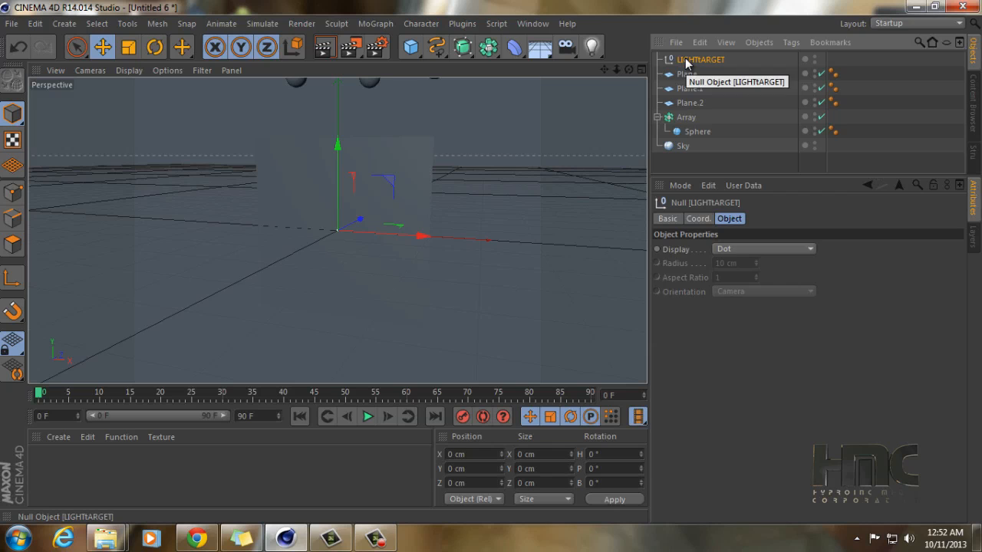
{"action": "left_click", "coordinate": [687, 162]}
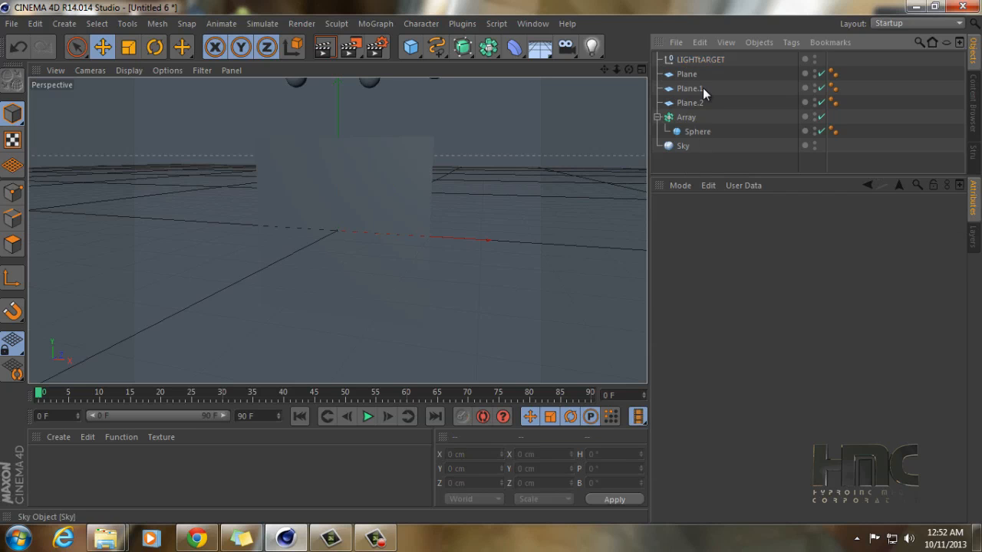
Step: Add Target tags to all three planes and set LIGHTtARGET as their target object
{"action": "left_click", "coordinate": [690, 61]}
{"action": "left_click", "coordinate": [689, 73]}
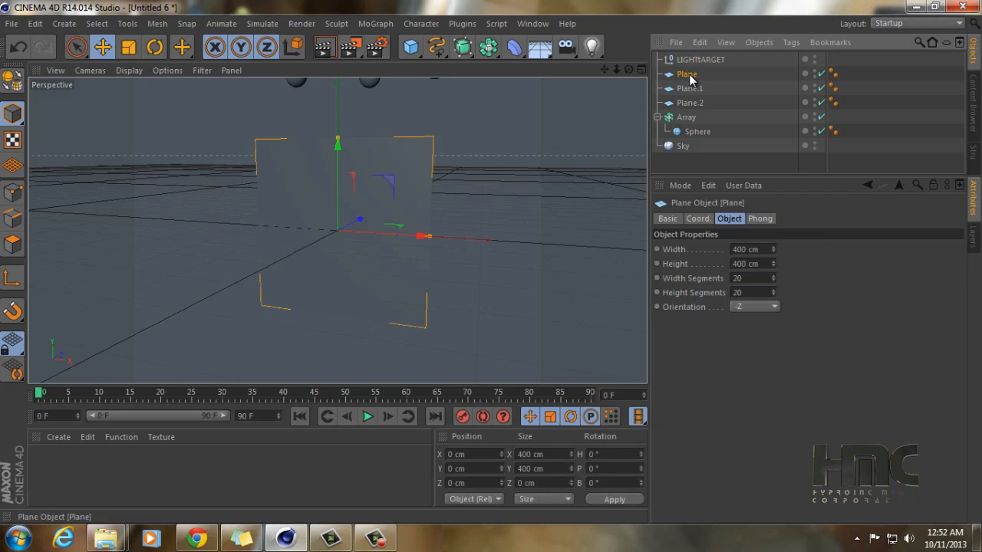
{"action": "left_click", "coordinate": [690, 89], "text": "shift"}
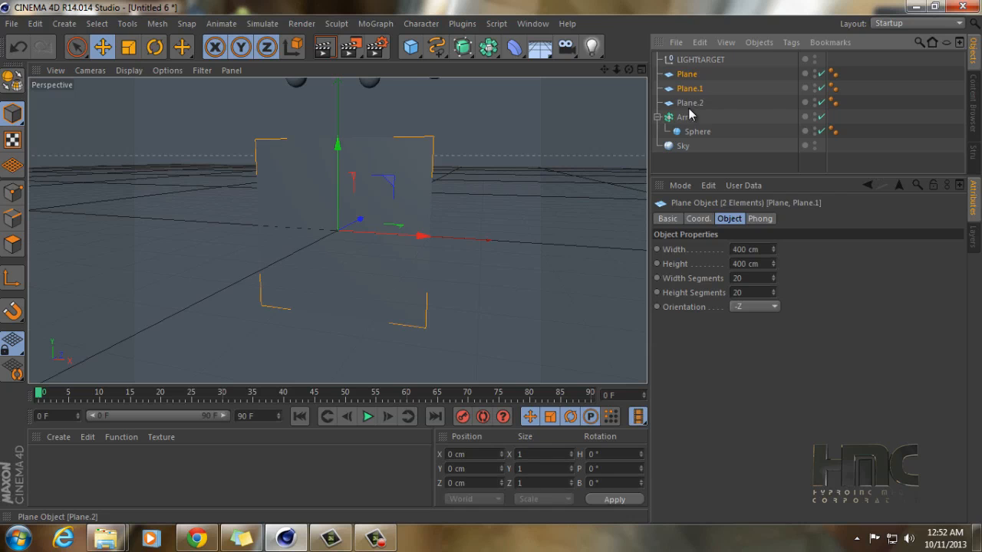
{"action": "left_click", "coordinate": [689, 104], "text": "shift"}
{"action": "right_click", "coordinate": [689, 110]}
{"action": "mouse_move", "coordinate": [752, 23]}
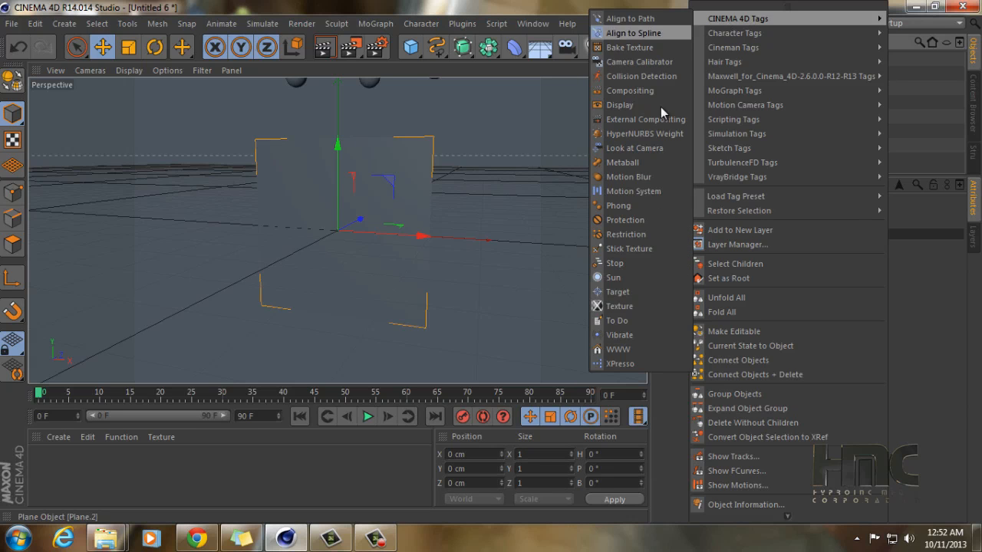
{"action": "left_click", "coordinate": [648, 292]}
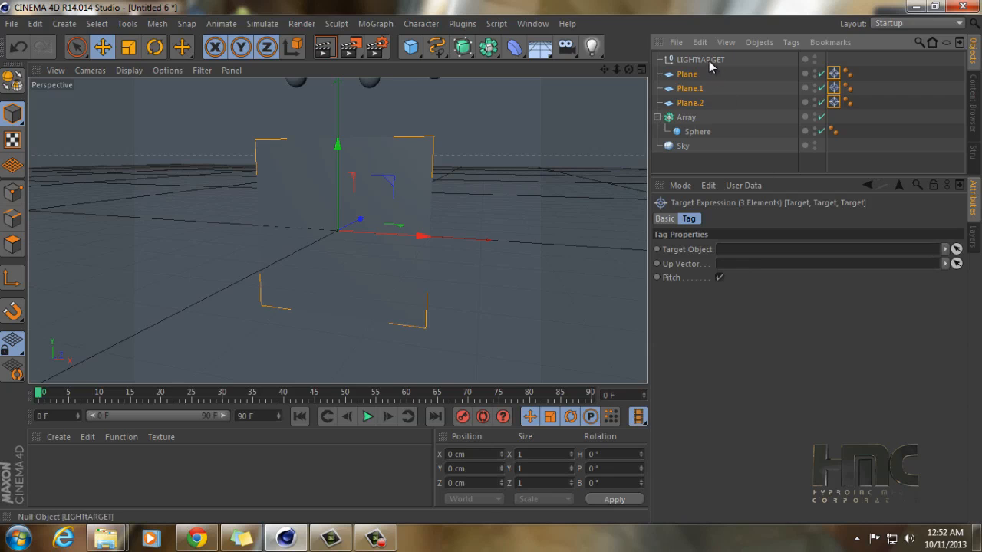
{"action": "left_click_drag", "start_coordinate": [707, 59], "coordinate": [755, 253]}
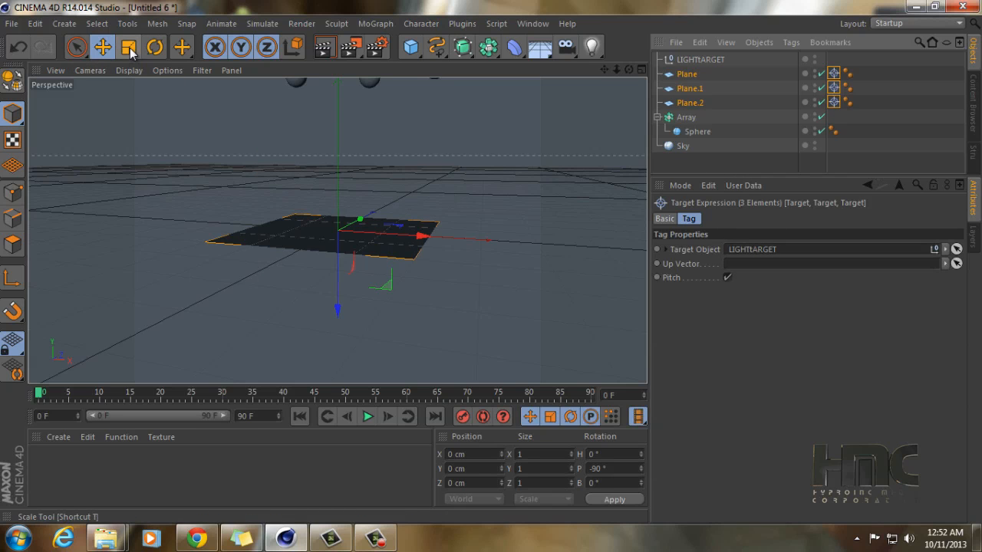
Step: Move the three planes together along Z to about -996 cm, in front of the sphere array
{"action": "left_click_drag", "start_coordinate": [359, 222], "coordinate": [270, 300]}
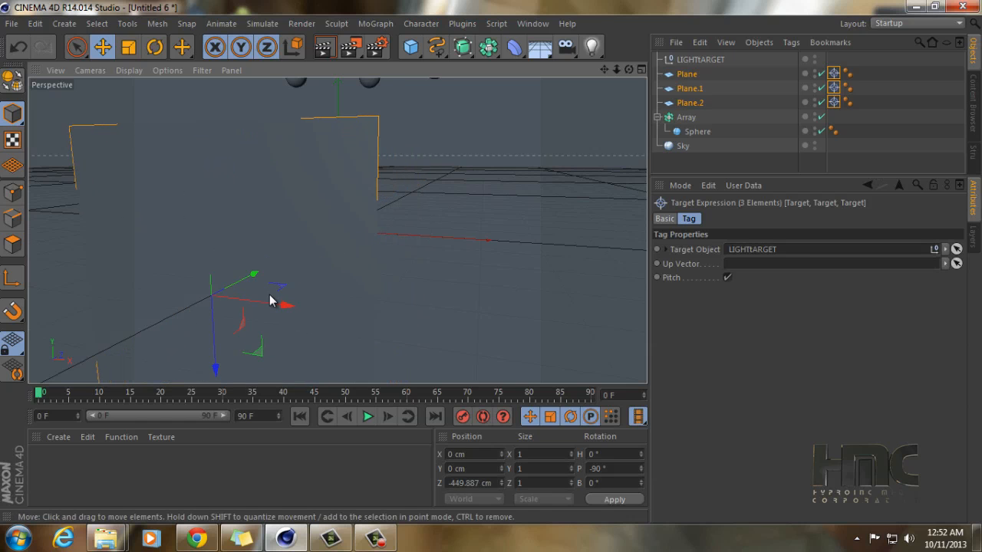
{"action": "key", "text": "F2"}
{"action": "scroll", "coordinate": [433, 191], "scroll_direction": "down", "scroll_amount": 3}
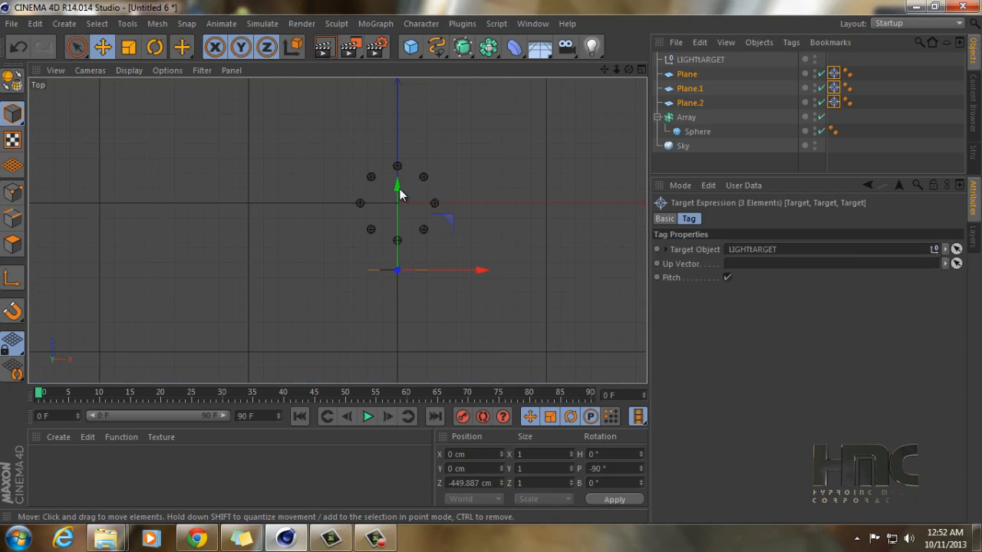
{"action": "left_click_drag", "start_coordinate": [399, 190], "coordinate": [398, 269]}
Step: Move Plane.1 out to the negative X side and Plane.2 to about 971 cm in X and -406 cm in Z
{"action": "left_click", "coordinate": [690, 88]}
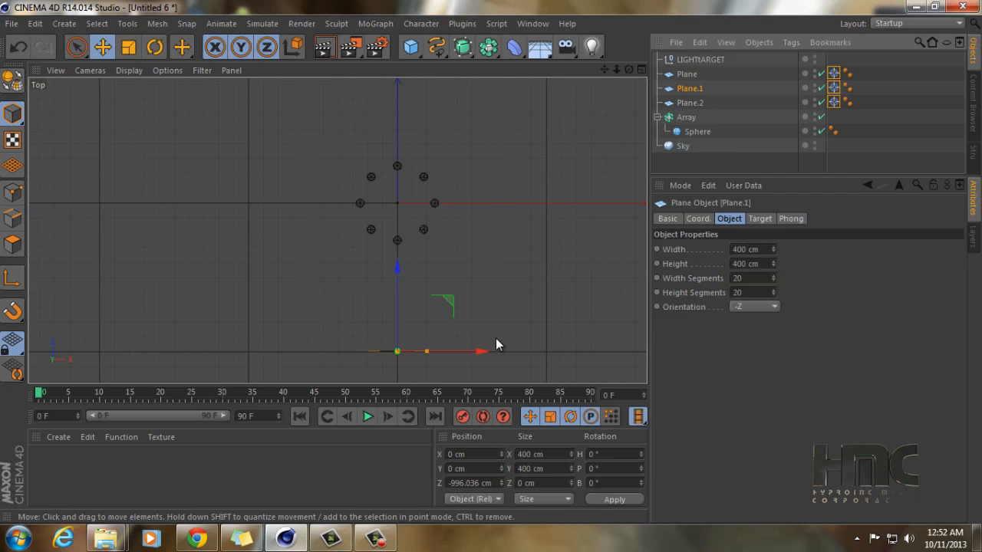
{"action": "left_click_drag", "start_coordinate": [483, 351], "coordinate": [285, 234]}
{"action": "left_click", "coordinate": [690, 103]}
{"action": "left_click_drag", "start_coordinate": [504, 315], "coordinate": [491, 260]}
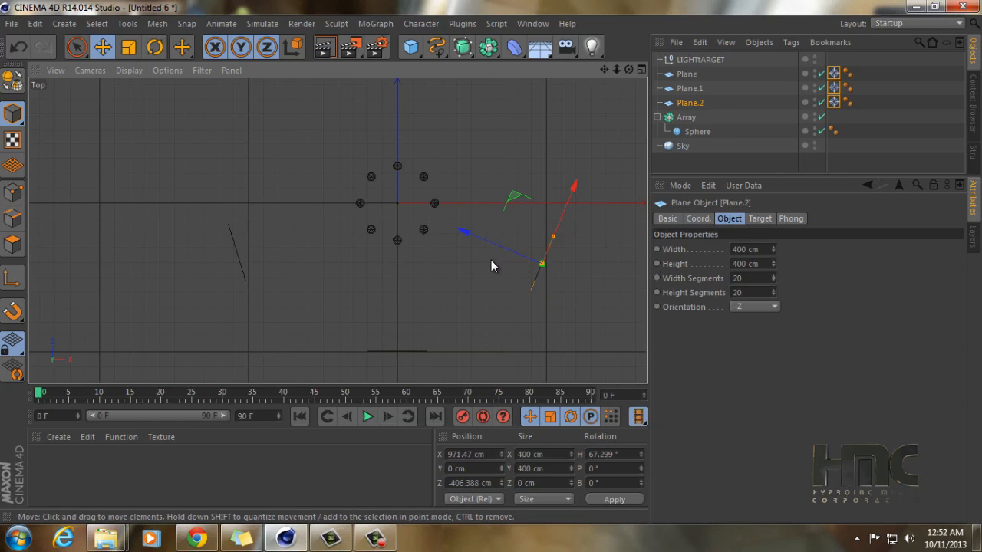
Step: Raise all three planes together to about 367 cm in Y, level with the sphere array
{"action": "key", "text": "F4"}
{"action": "scroll", "coordinate": [453, 249], "scroll_direction": "down", "scroll_amount": 5}
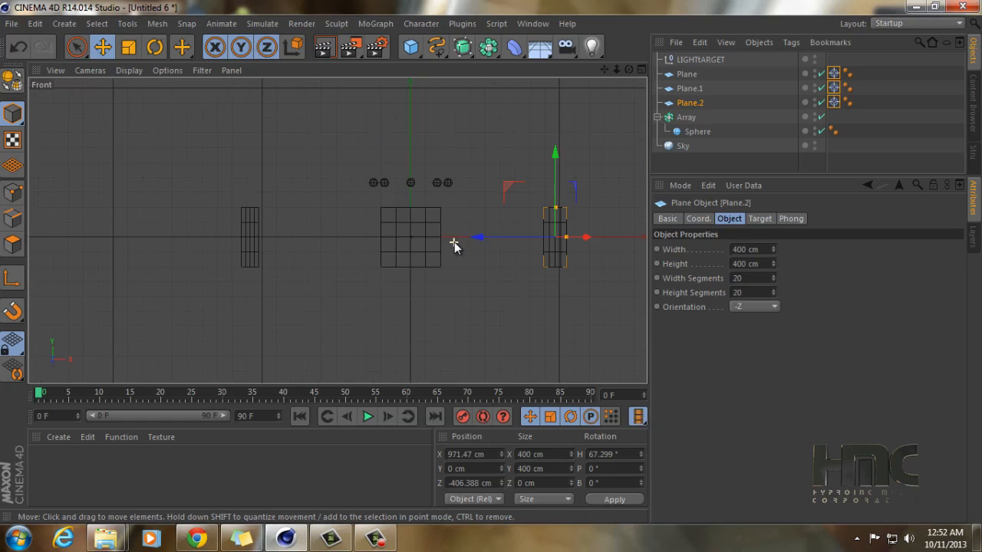
{"action": "left_click", "coordinate": [689, 74]}
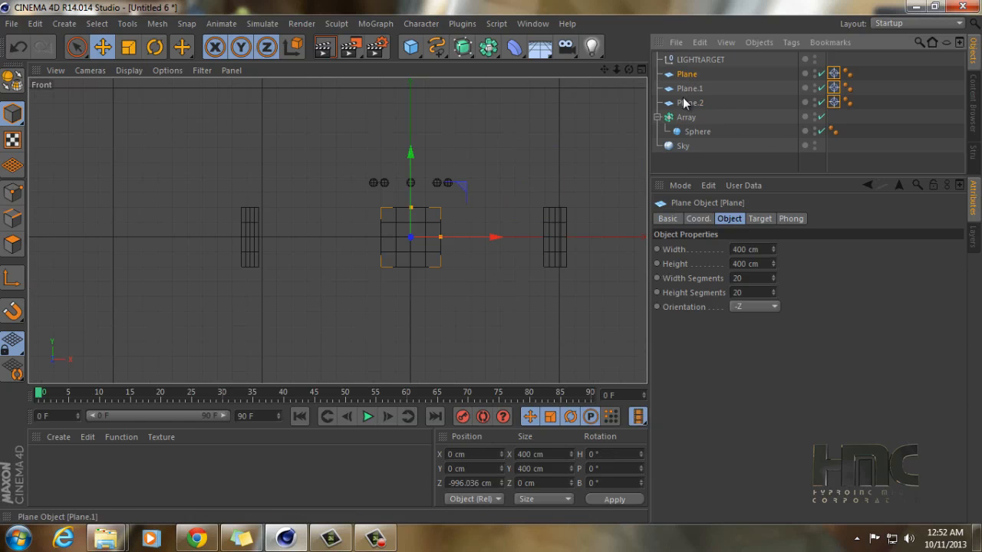
{"action": "left_click", "coordinate": [687, 102], "text": "shift"}
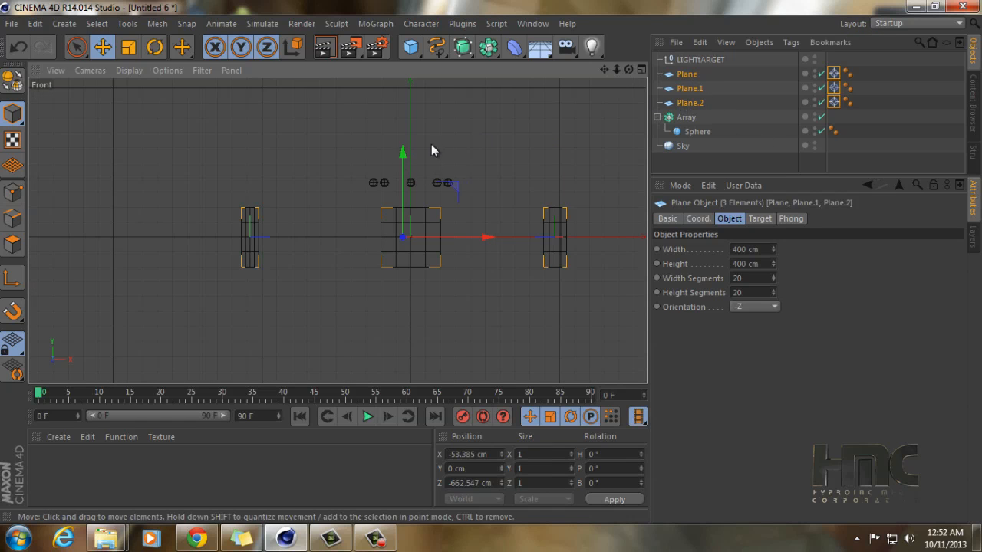
{"action": "left_click_drag", "start_coordinate": [431, 149], "coordinate": [431, 102]}
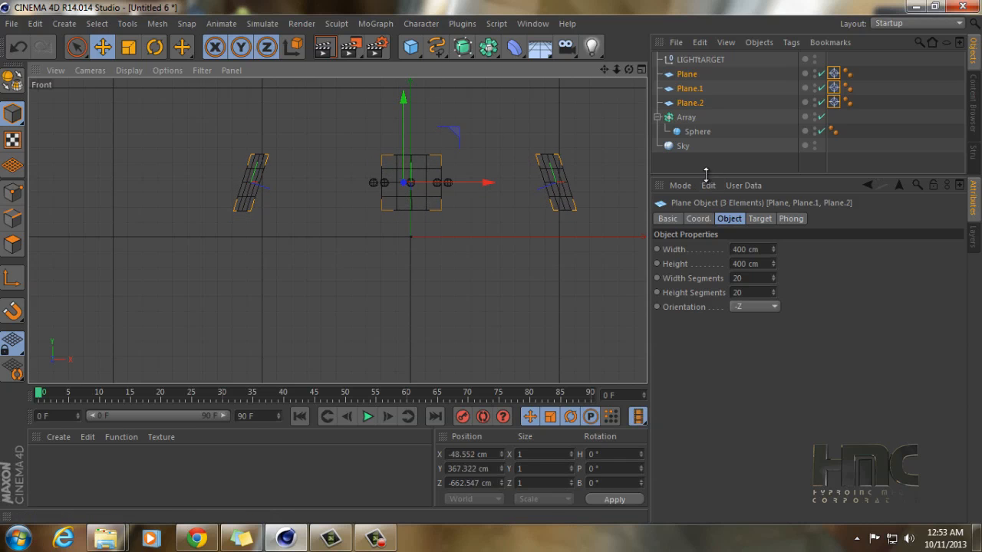
{"action": "left_click_drag", "start_coordinate": [706, 176], "coordinate": [707, 211]}
{"action": "left_click", "coordinate": [713, 189]}
Step: Create three new default materials
{"action": "double_click", "coordinate": [224, 458]}
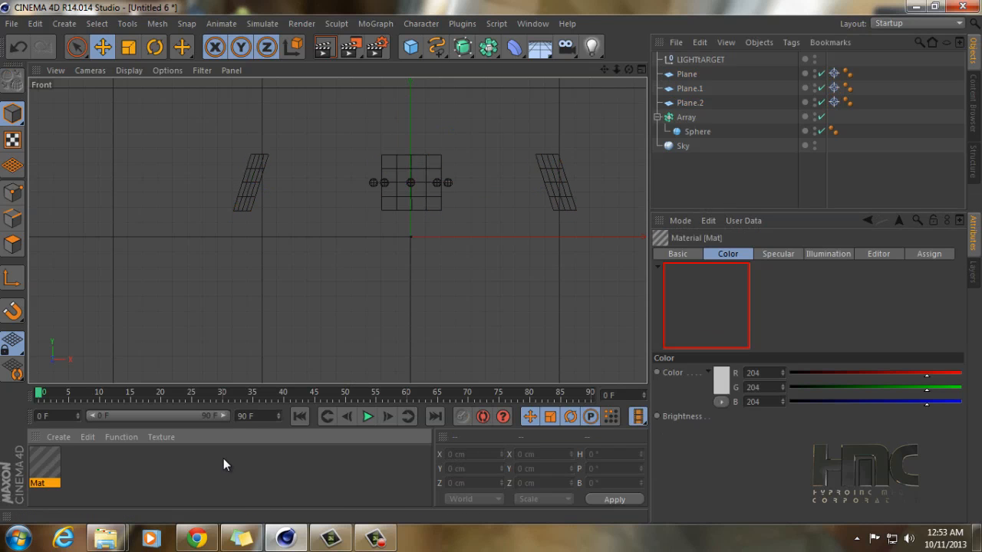
{"action": "double_click", "coordinate": [197, 470]}
{"action": "double_click", "coordinate": [196, 467]}
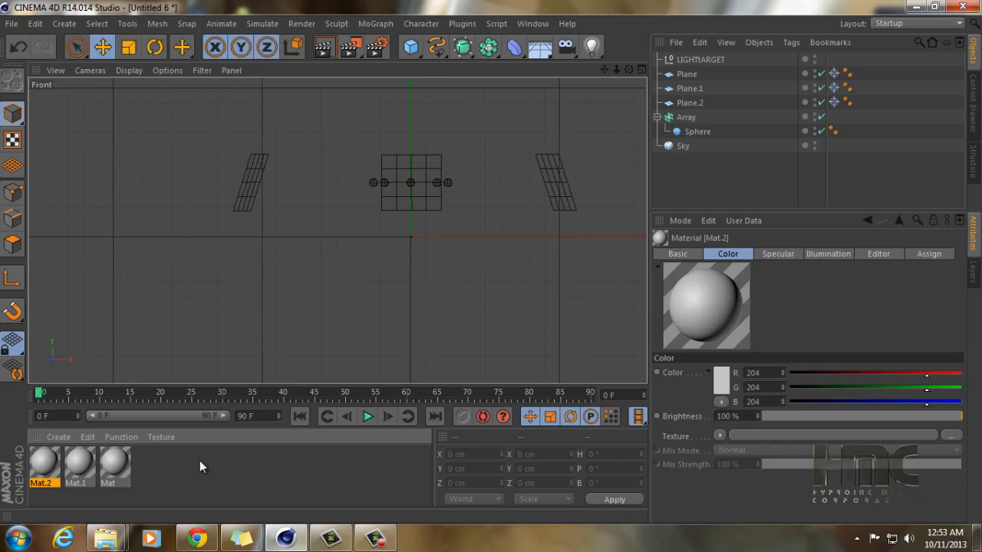
Step: Set the Color channel of the material Mat to pure white, RGB 255, 255, 255
{"action": "left_click", "coordinate": [114, 464]}
{"action": "double_click", "coordinate": [114, 466]}
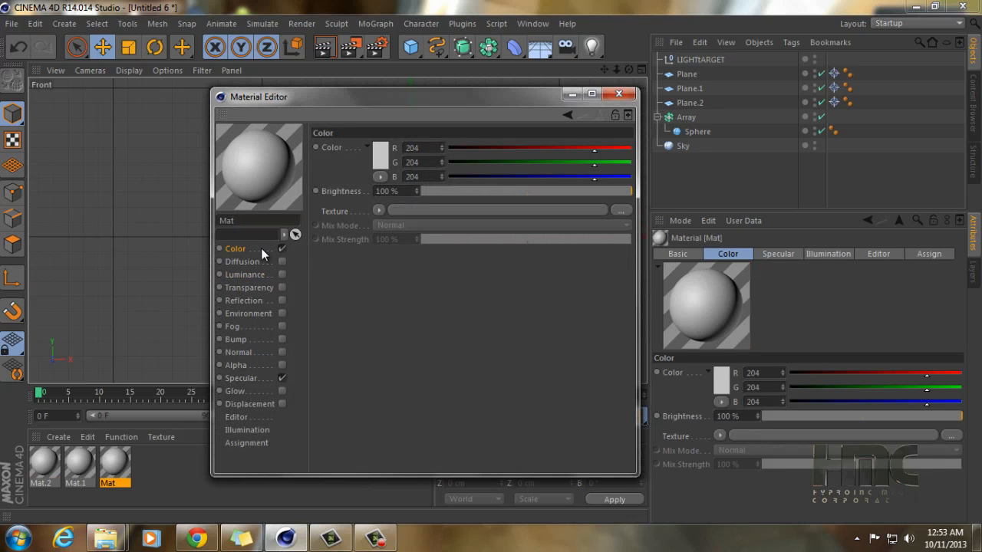
{"action": "left_click", "coordinate": [383, 160]}
{"action": "left_click_drag", "start_coordinate": [335, 169], "coordinate": [287, 89]}
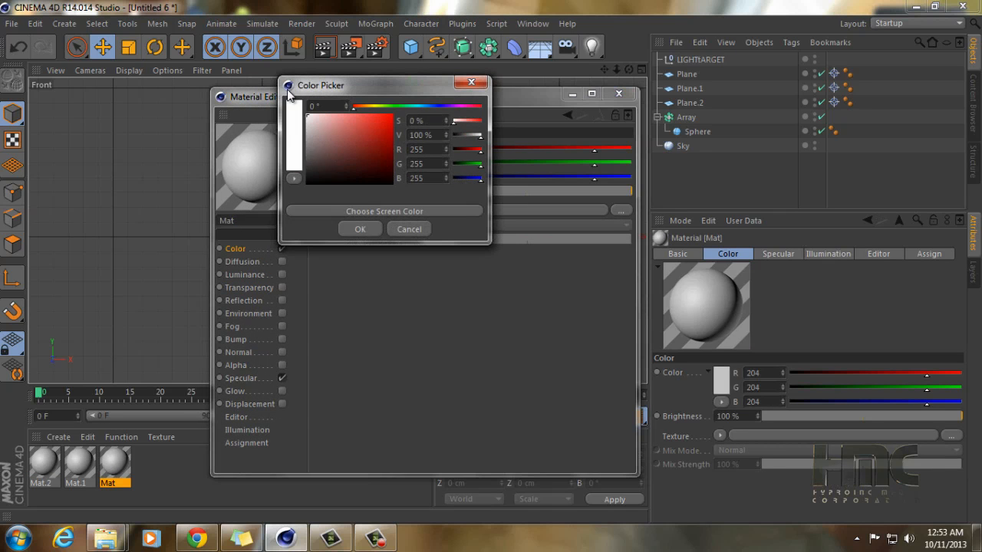
{"action": "left_click", "coordinate": [359, 230]}
Step: Disable Mat's Color and Specular channels and enable Luminance with a white color
{"action": "left_click", "coordinate": [282, 248]}
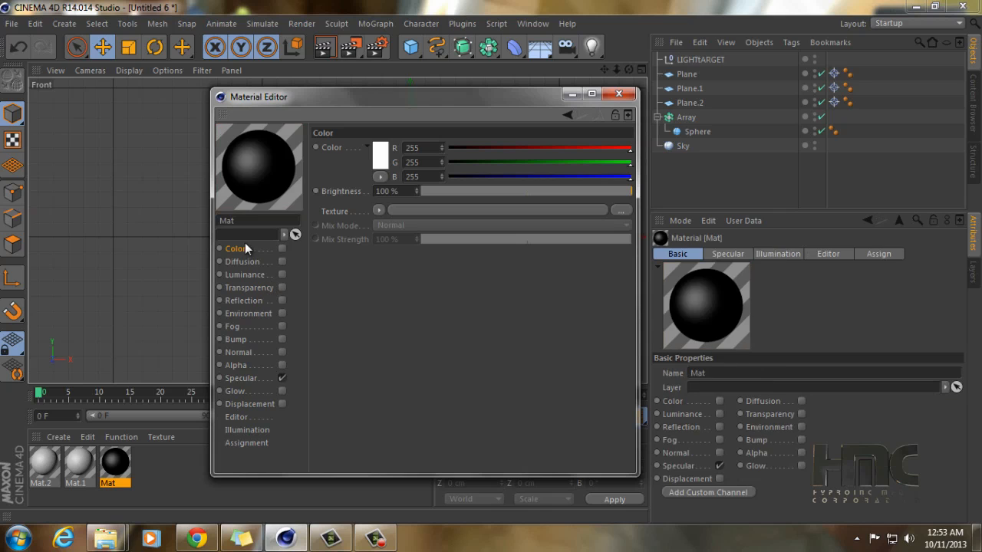
{"action": "left_click", "coordinate": [282, 378]}
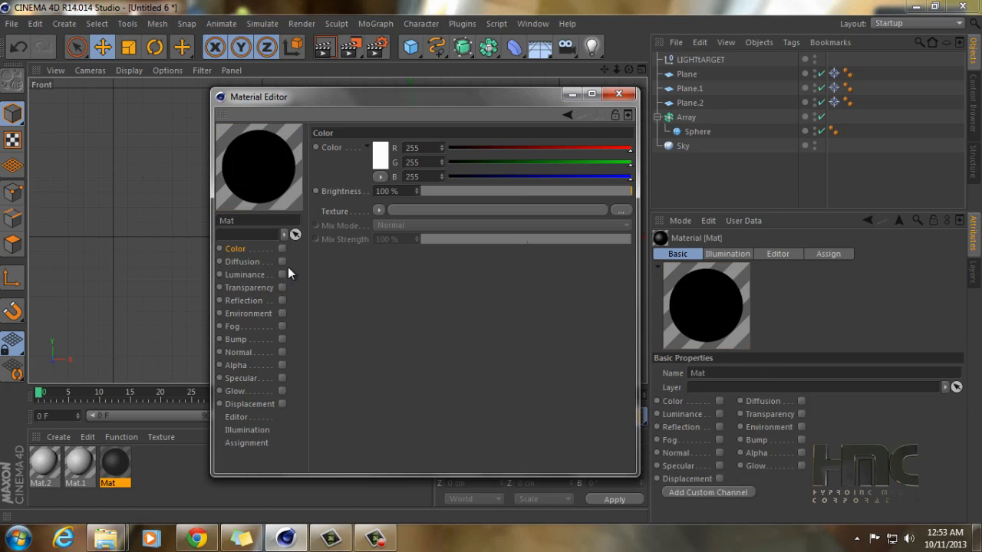
{"action": "left_click", "coordinate": [282, 274]}
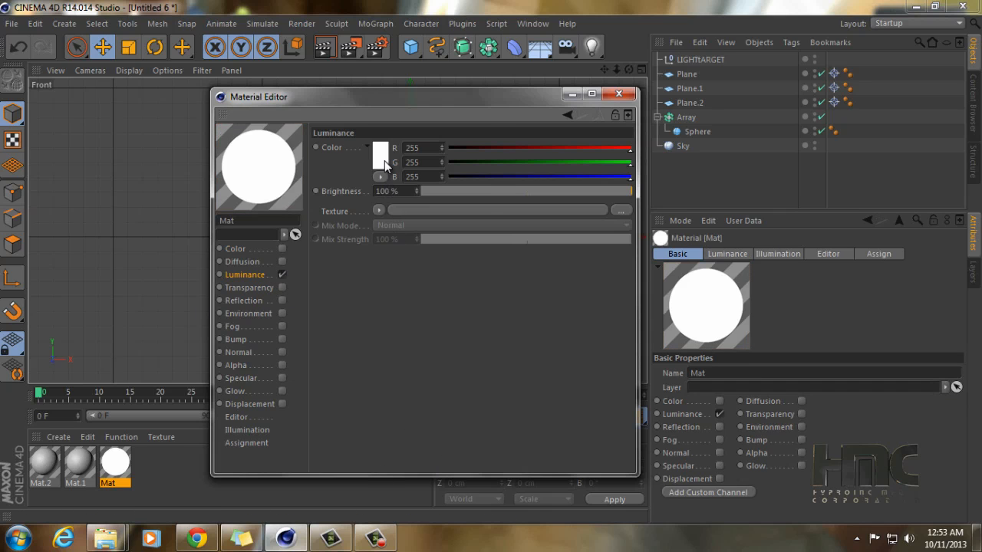
{"action": "left_click", "coordinate": [382, 160]}
{"action": "left_click", "coordinate": [357, 229]}
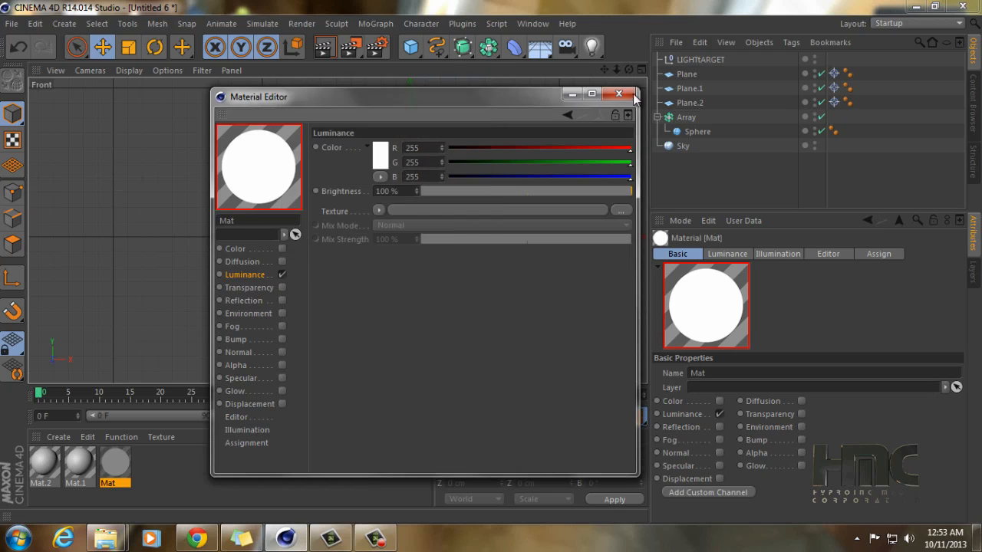
{"action": "left_click", "coordinate": [618, 93]}
Step: Delete the default materials Mat.1 and Mat.2 and make two copies of the white luminance material
{"action": "left_click", "coordinate": [83, 467]}
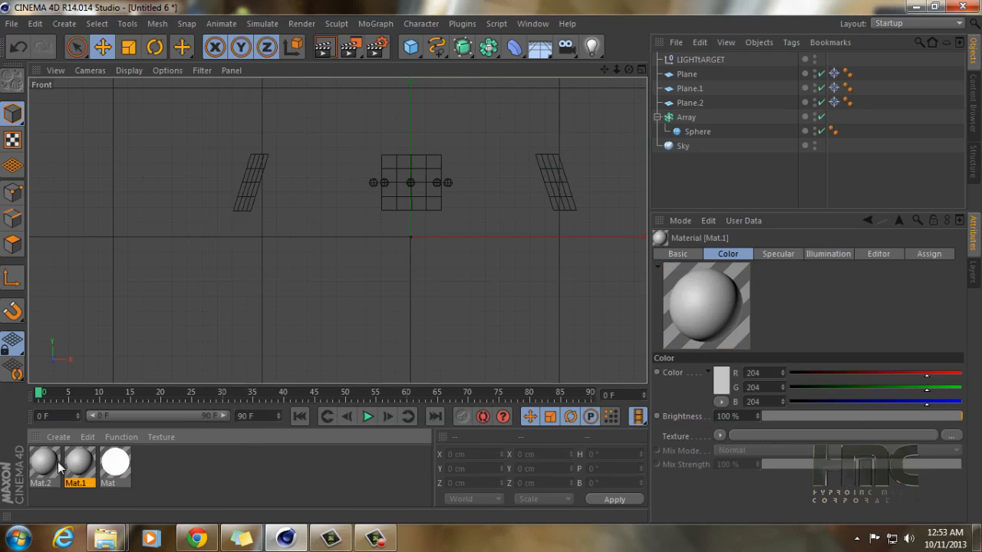
{"action": "left_click", "coordinate": [57, 461], "text": "shift"}
{"action": "key", "text": "Delete"}
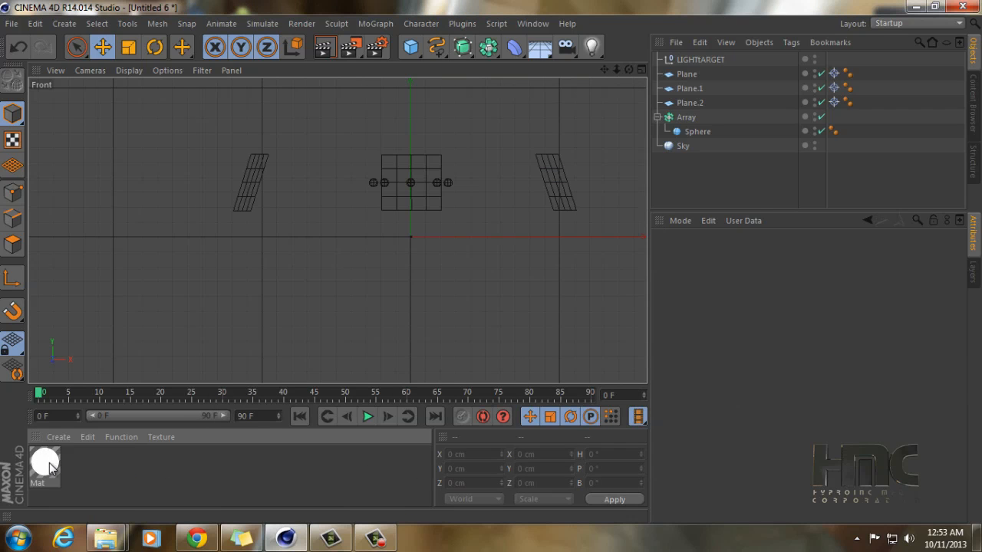
{"action": "double_click", "coordinate": [85, 465]}
{"action": "double_click", "coordinate": [140, 467]}
Step: Set Mat.1's luminance color to a warm orange, RGB 252, 201, 125
{"action": "double_click", "coordinate": [89, 467]}
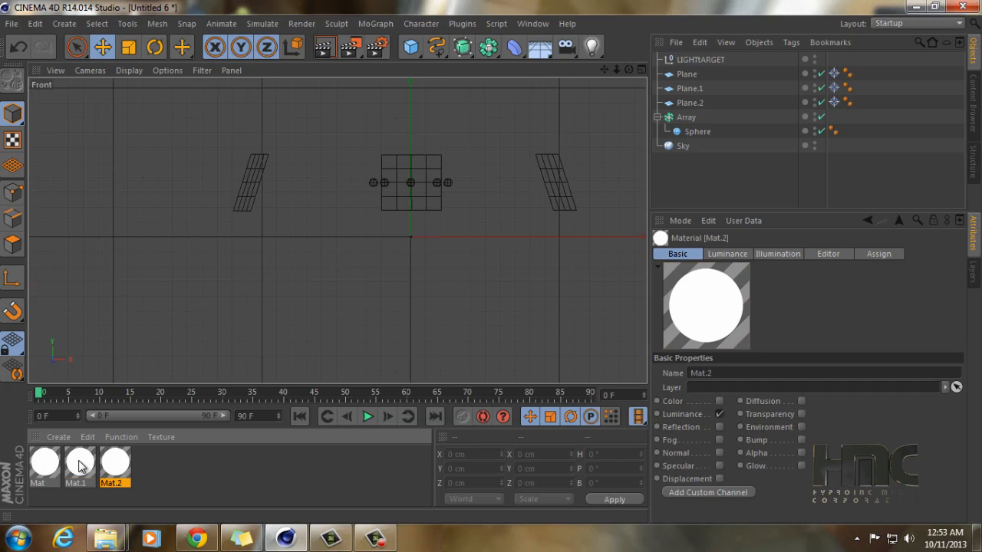
{"action": "left_click", "coordinate": [381, 162]}
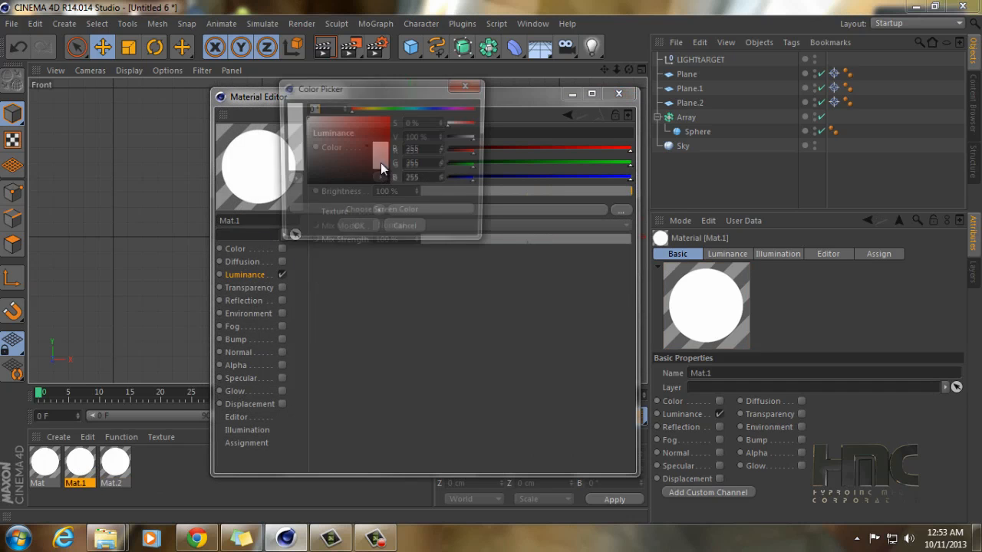
{"action": "left_click", "coordinate": [360, 110]}
{"action": "mouse_move", "coordinate": [348, 124]}
{"action": "left_mouse_down"}
{"action": "mouse_move", "coordinate": [325, 116]}
{"action": "mouse_move", "coordinate": [362, 112]}
{"action": "mouse_move", "coordinate": [347, 117]}
{"action": "left_mouse_up"}
{"action": "left_click", "coordinate": [357, 232]}
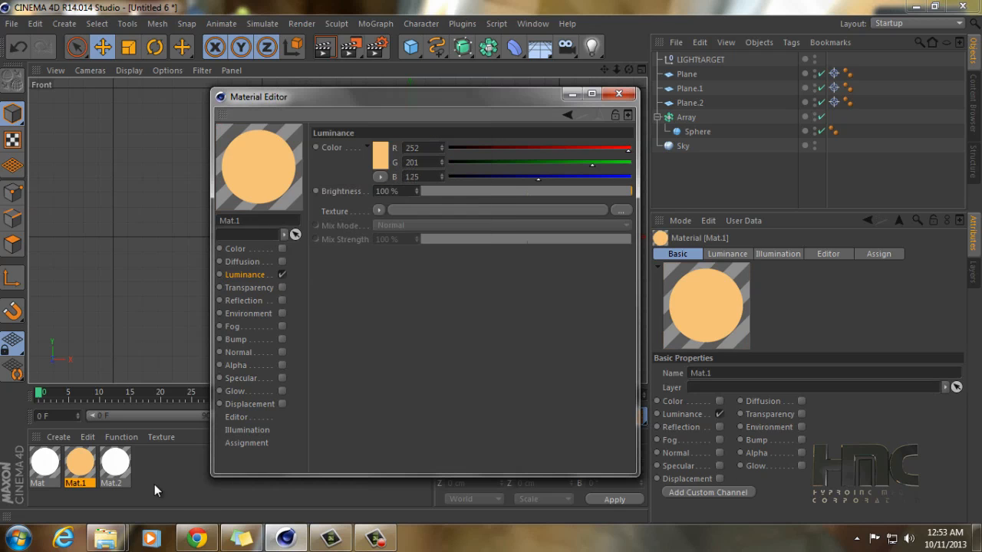
Step: Set Mat.2's luminance color to a bright blue, RGB 50, 180, 255
{"action": "left_click", "coordinate": [115, 465]}
{"action": "left_click", "coordinate": [380, 157]}
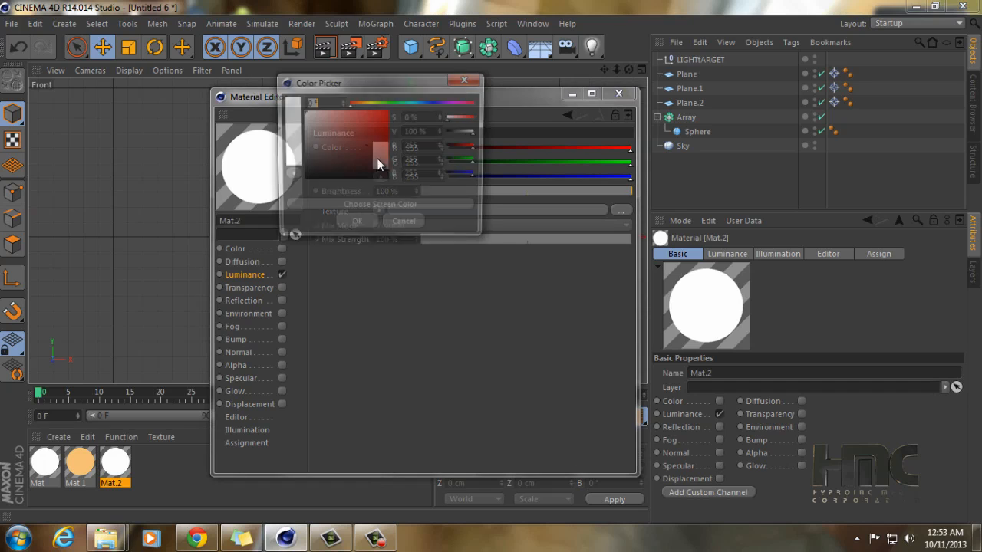
{"action": "left_click", "coordinate": [418, 102]}
{"action": "left_click_drag", "start_coordinate": [357, 115], "coordinate": [372, 112]}
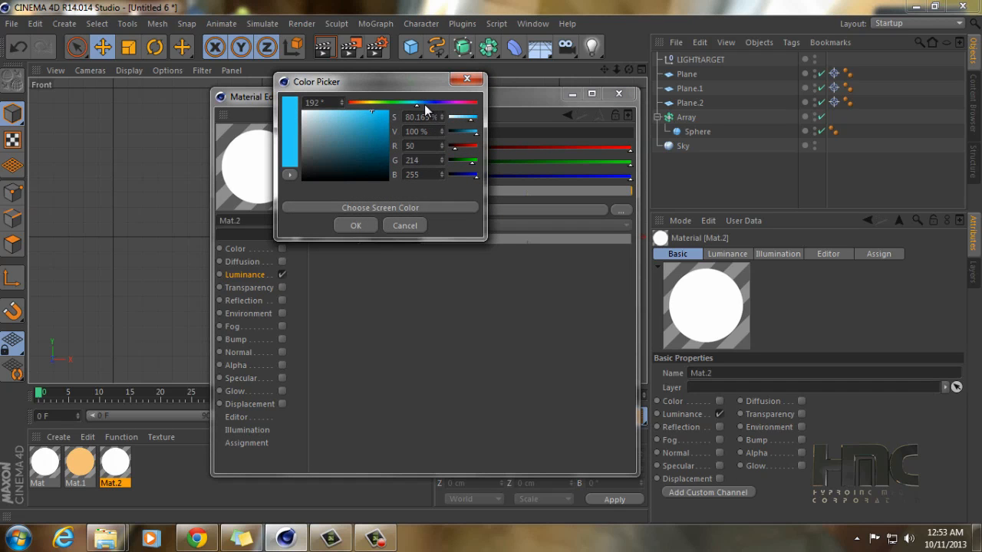
{"action": "left_click_drag", "start_coordinate": [432, 102], "coordinate": [420, 103]}
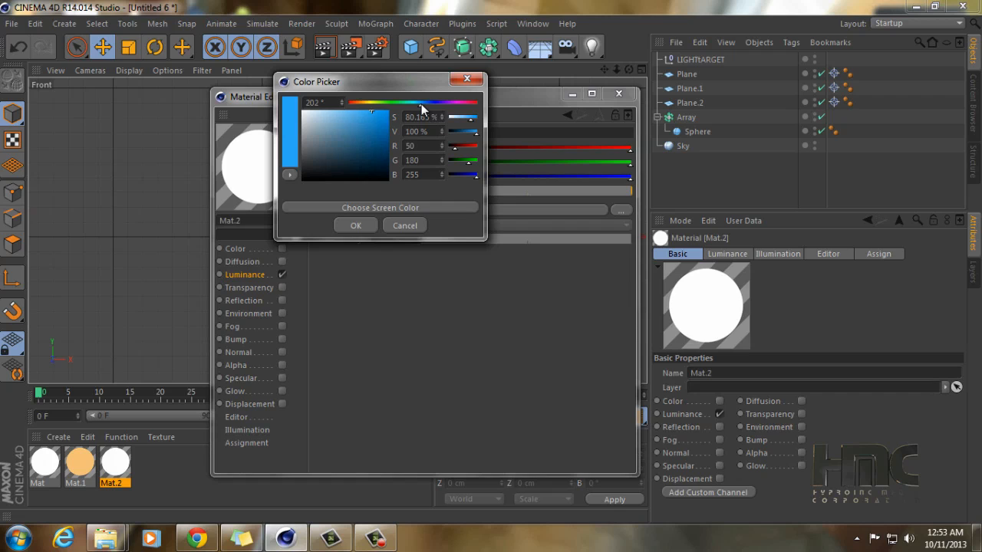
{"action": "left_click", "coordinate": [355, 226]}
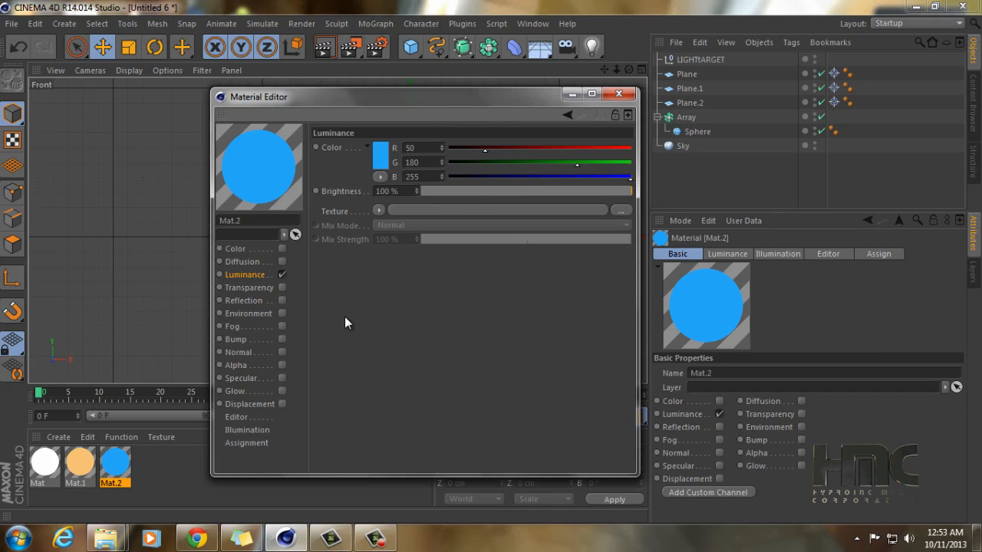
{"action": "left_click", "coordinate": [252, 247]}
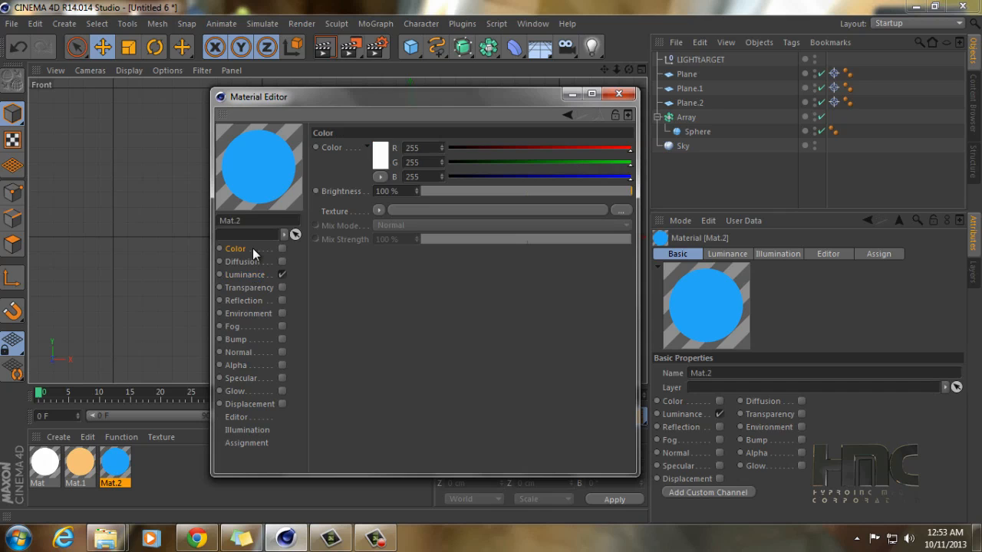
Step: Apply Mat.1 to Plane.1, Mat.2 to Plane.2, and the white Mat to both Plane and the arrayed Sphere
{"action": "left_click", "coordinate": [255, 265]}
{"action": "left_click", "coordinate": [251, 274]}
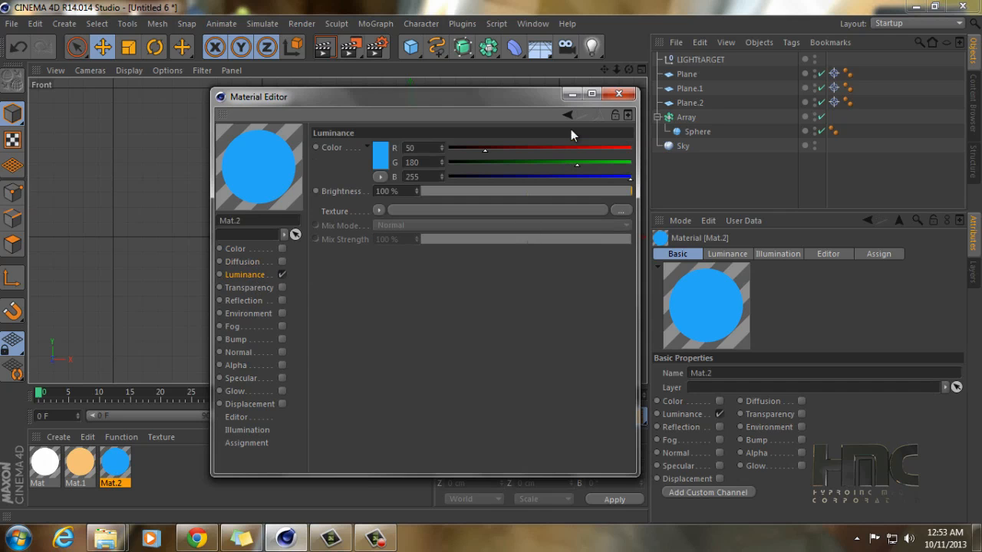
{"action": "left_click", "coordinate": [621, 95]}
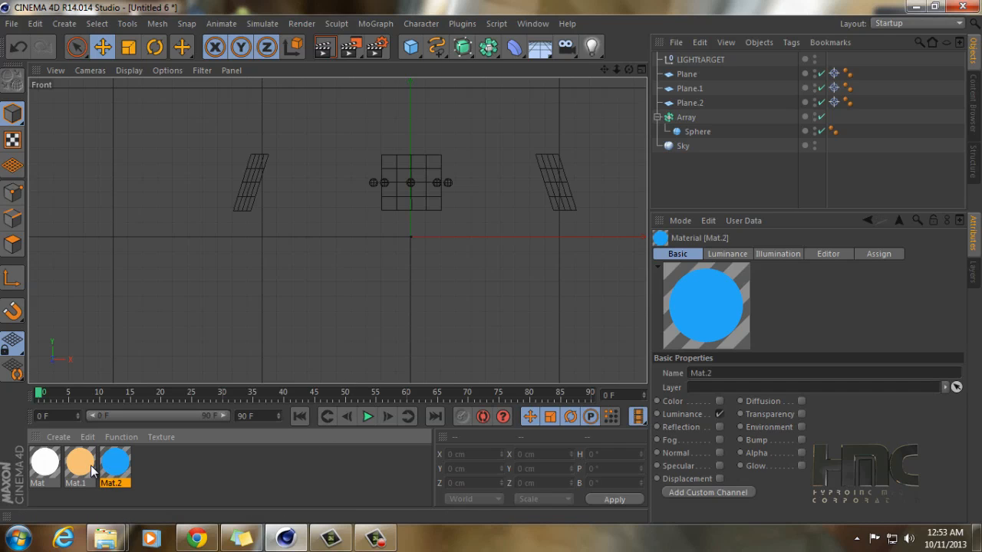
{"action": "left_click_drag", "start_coordinate": [84, 472], "coordinate": [253, 178]}
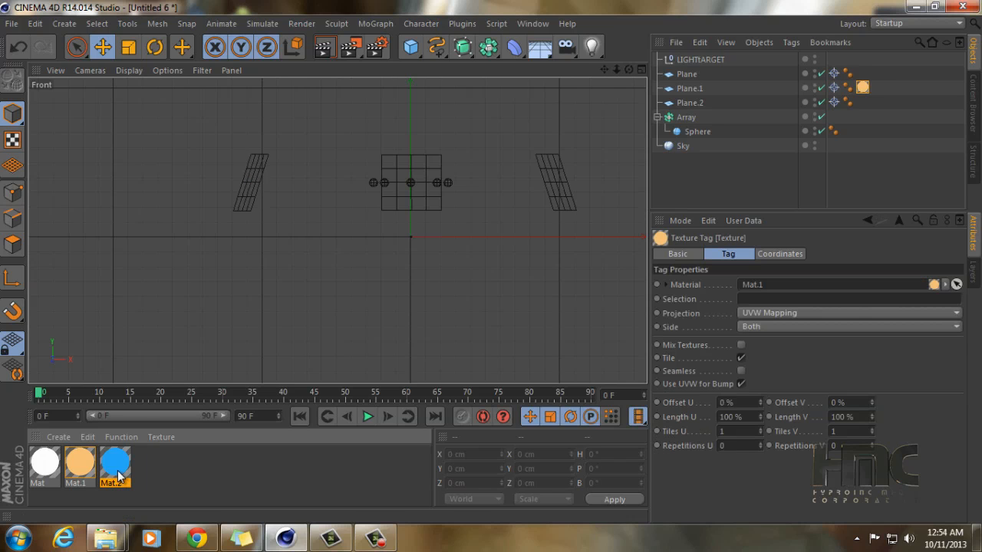
{"action": "left_click_drag", "start_coordinate": [114, 469], "coordinate": [554, 178]}
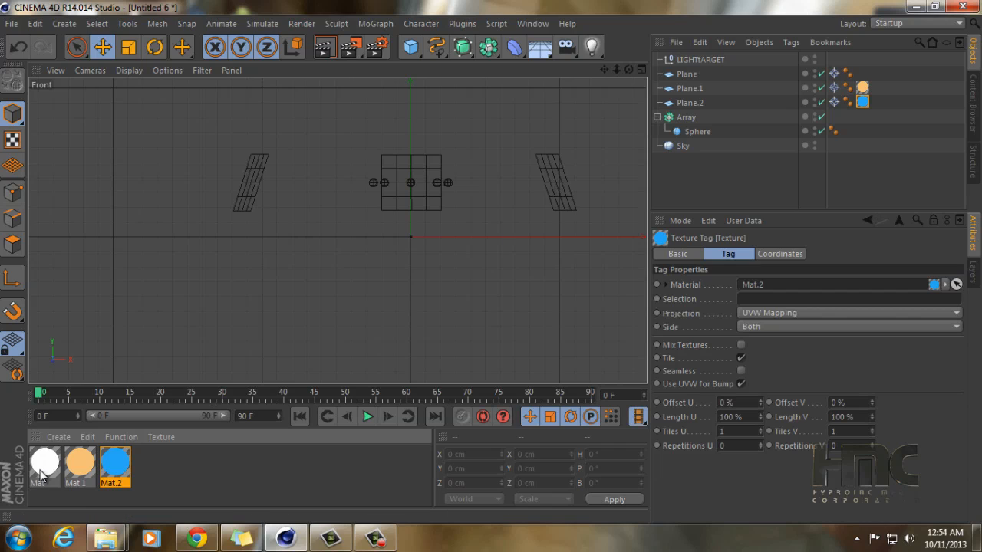
{"action": "left_click_drag", "start_coordinate": [410, 265], "coordinate": [397, 196]}
{"action": "left_click_drag", "start_coordinate": [45, 464], "coordinate": [704, 134]}
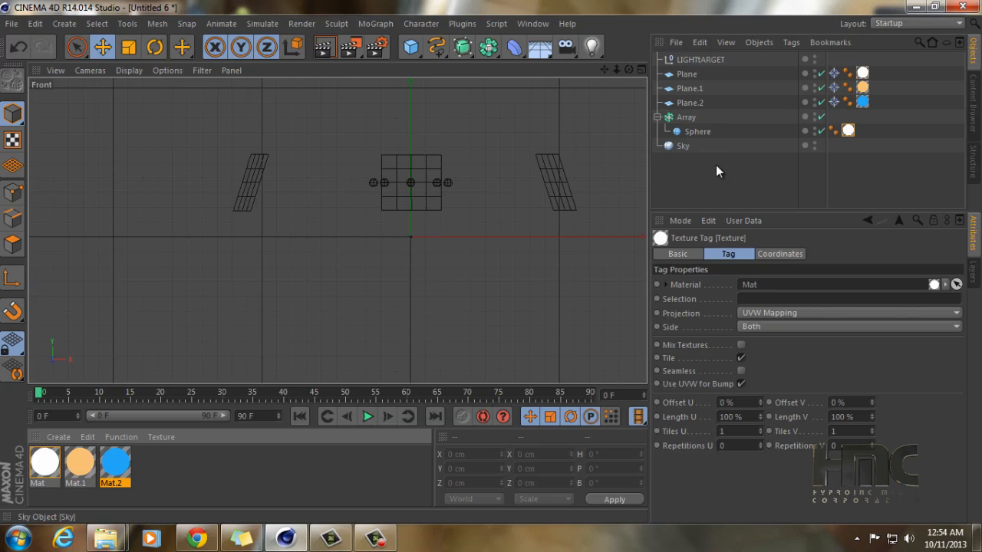
{"action": "left_click", "coordinate": [716, 182]}
Step: Add a new Sphere primitive at the scene origin in the Perspective view, outside the Array
{"action": "key", "text": "F1"}
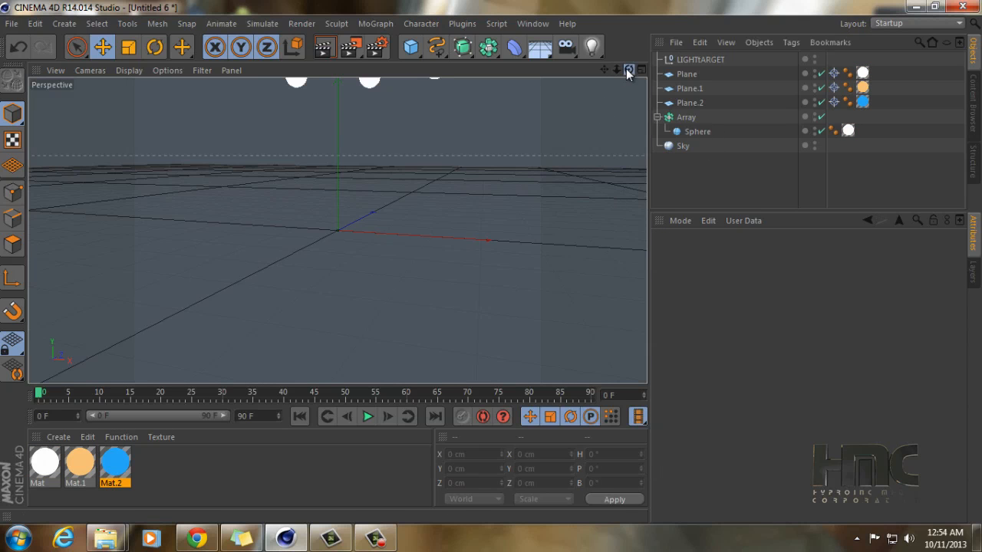
{"action": "left_click_drag", "start_coordinate": [628, 70], "coordinate": [491, 261]}
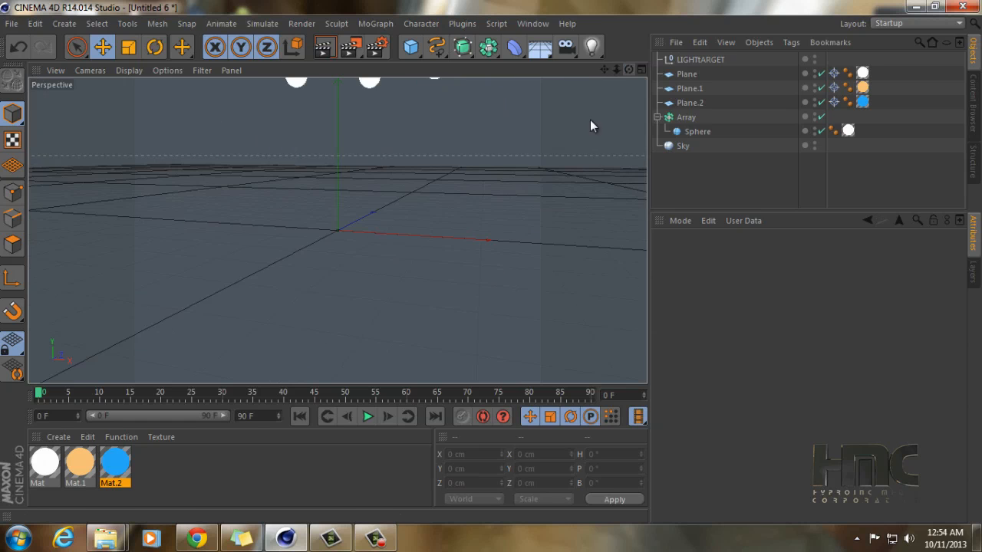
{"action": "left_click", "coordinate": [413, 47]}
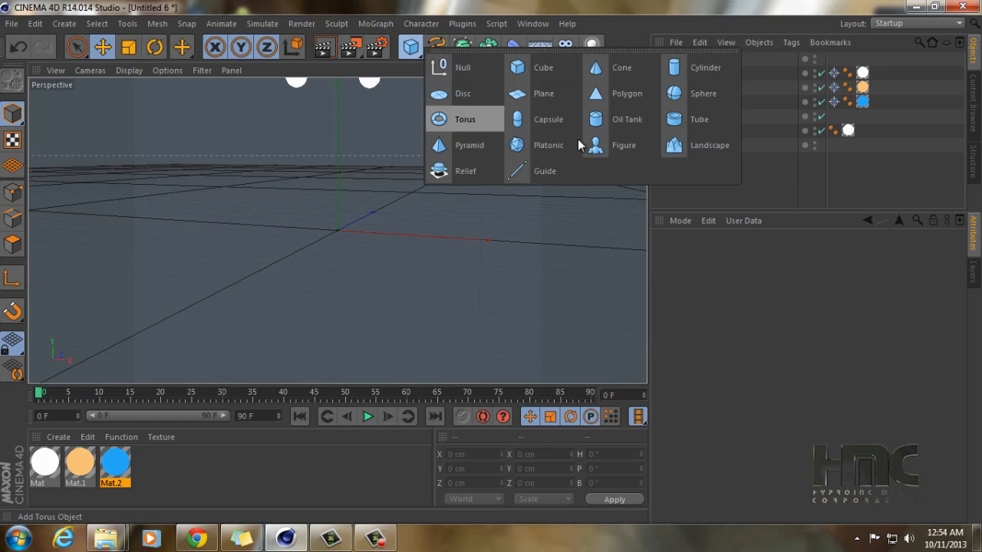
{"action": "left_click", "coordinate": [686, 94]}
Step: Create a new material, Mat.3, with Color and Specular disabled and only Reflection enabled
{"action": "double_click", "coordinate": [214, 462]}
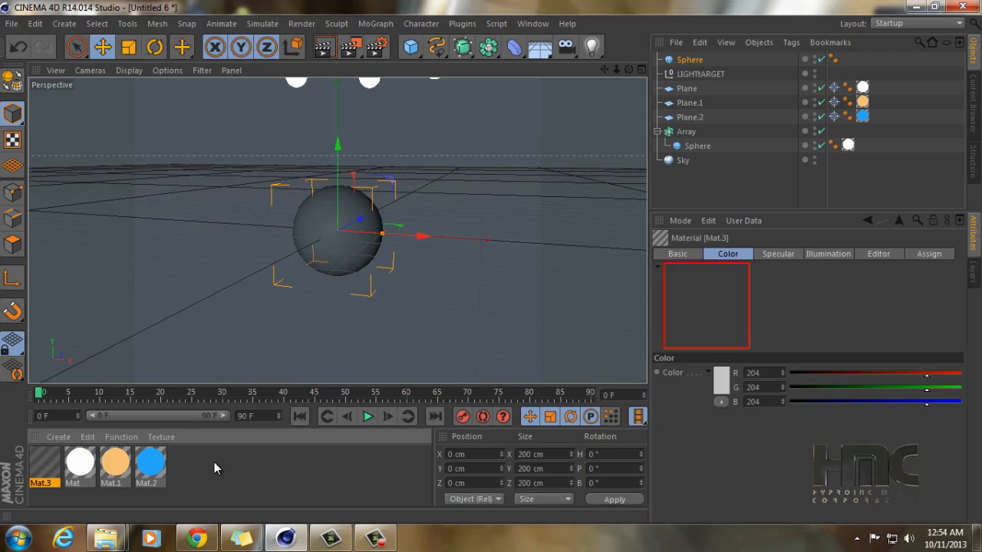
{"action": "double_click", "coordinate": [44, 462]}
{"action": "left_click", "coordinate": [283, 249]}
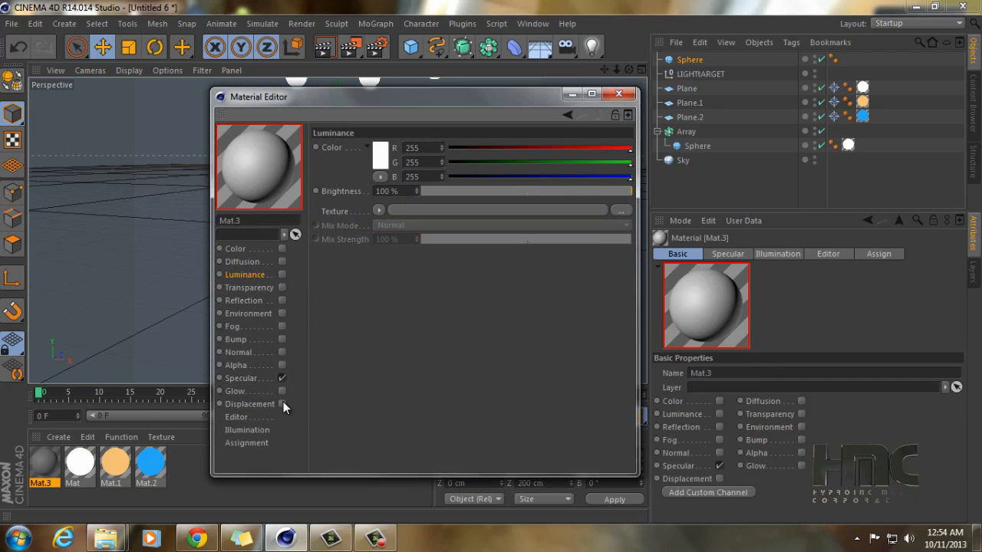
{"action": "left_click", "coordinate": [283, 376]}
{"action": "left_click", "coordinate": [282, 300]}
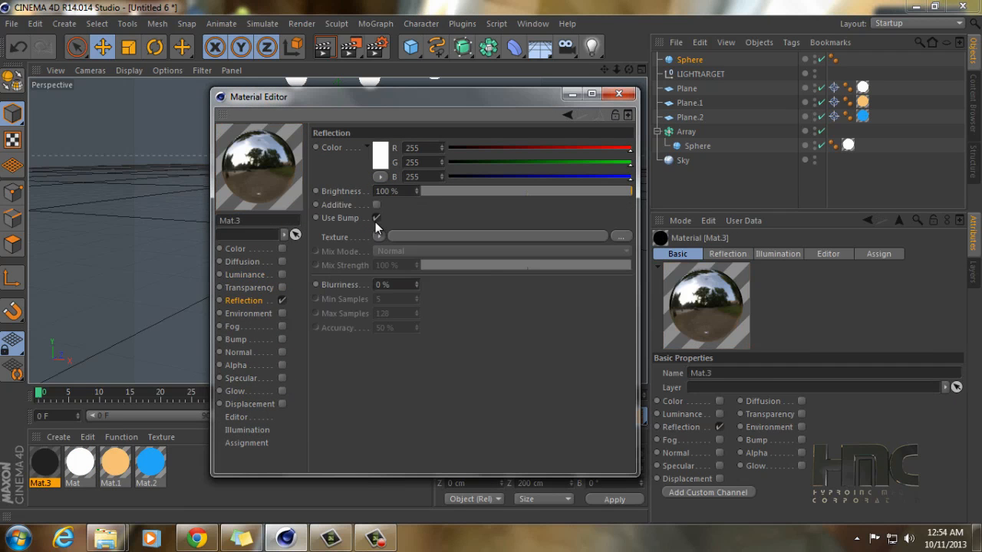
{"action": "left_click", "coordinate": [618, 93]}
Step: Apply Mat.3 to the new Sphere and add a Bake Texture tag to it with the Reflection option enabled
{"action": "left_click_drag", "start_coordinate": [50, 472], "coordinate": [694, 60]}
{"action": "right_click", "coordinate": [696, 60]}
{"action": "mouse_move", "coordinate": [738, 19]}
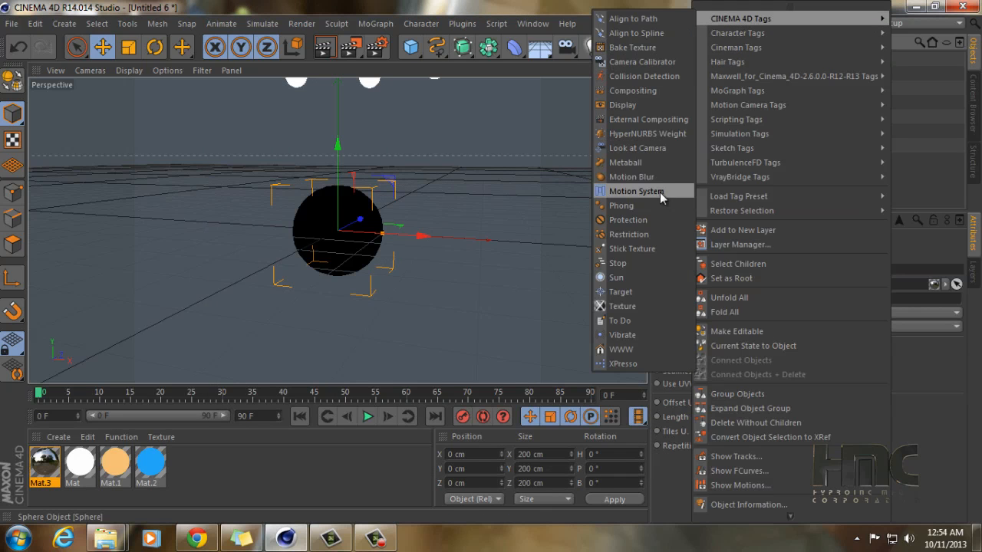
{"action": "left_click", "coordinate": [631, 47]}
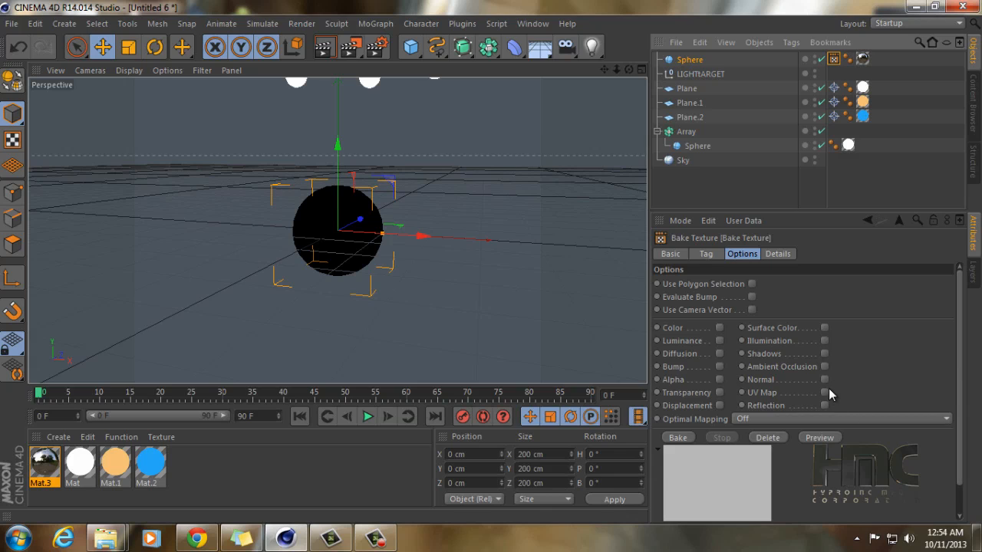
{"action": "left_click", "coordinate": [824, 406]}
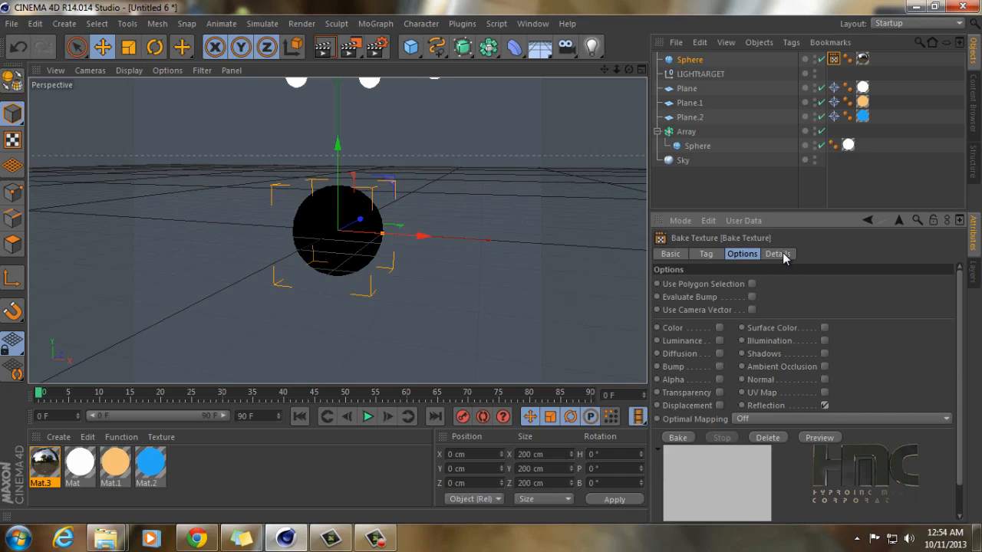
Step: Set the Bake Texture tag's output format to Radiance (HDR)
{"action": "left_click", "coordinate": [777, 256]}
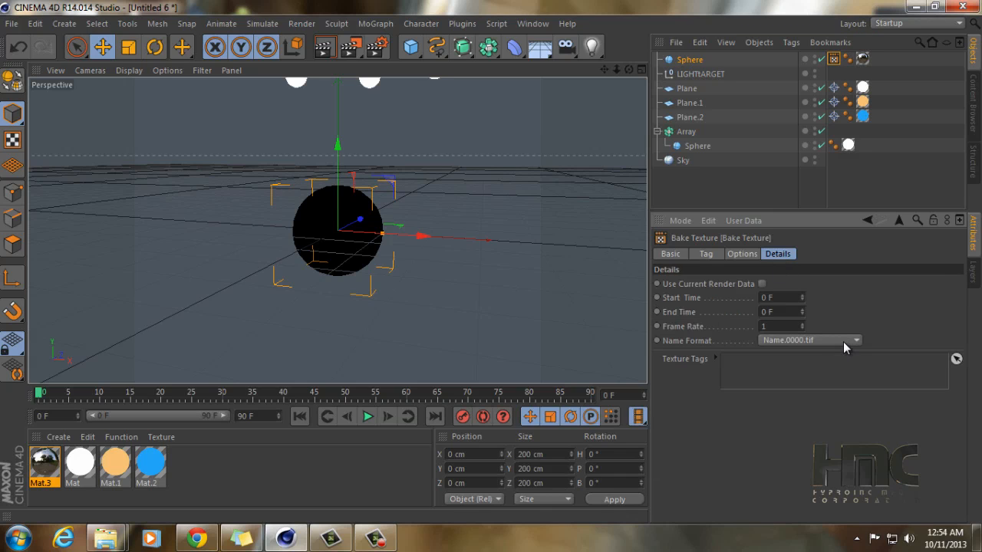
{"action": "left_click", "coordinate": [704, 254]}
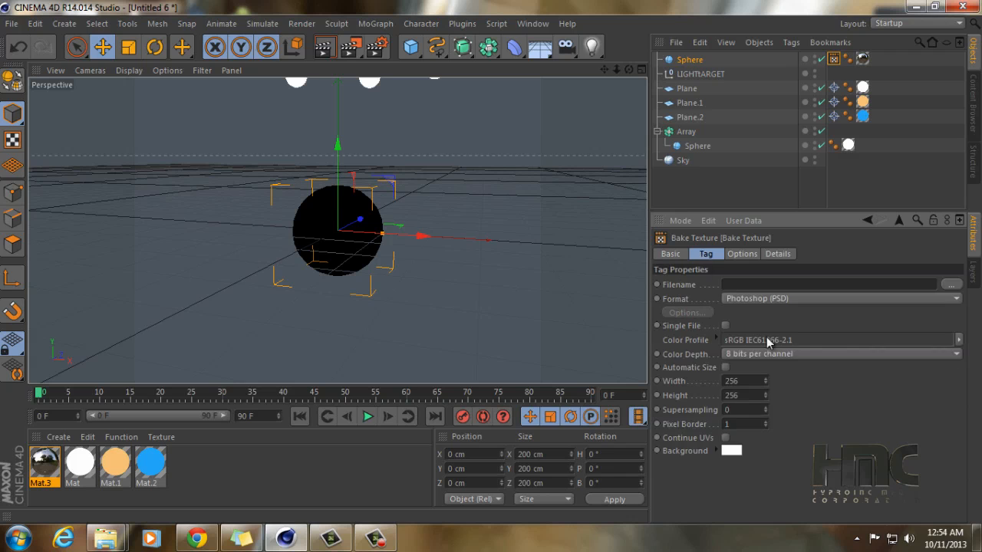
{"action": "left_click", "coordinate": [930, 299]}
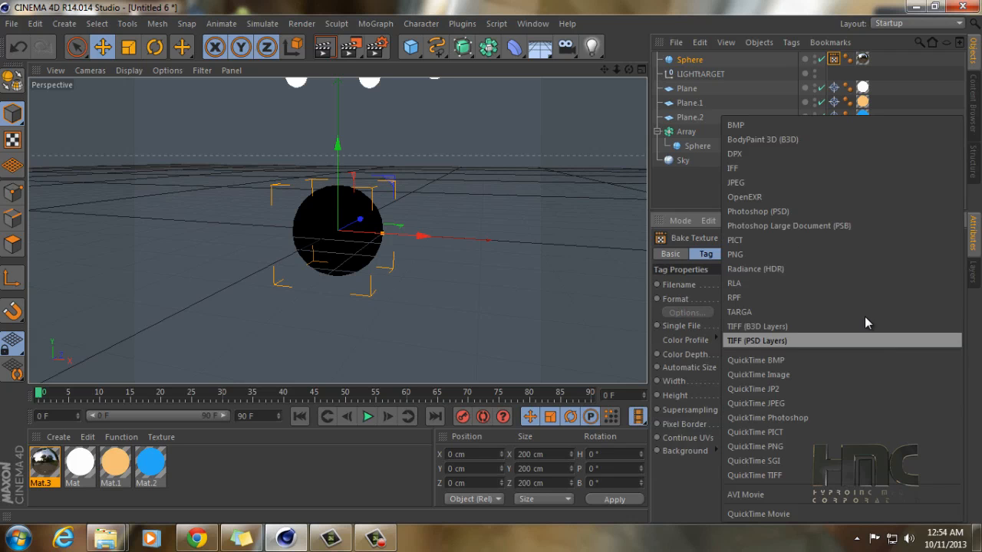
{"action": "left_click", "coordinate": [834, 268]}
Step: Set the bake output file to CustomHDRI_StudioB in the illum folder
{"action": "left_click", "coordinate": [951, 283]}
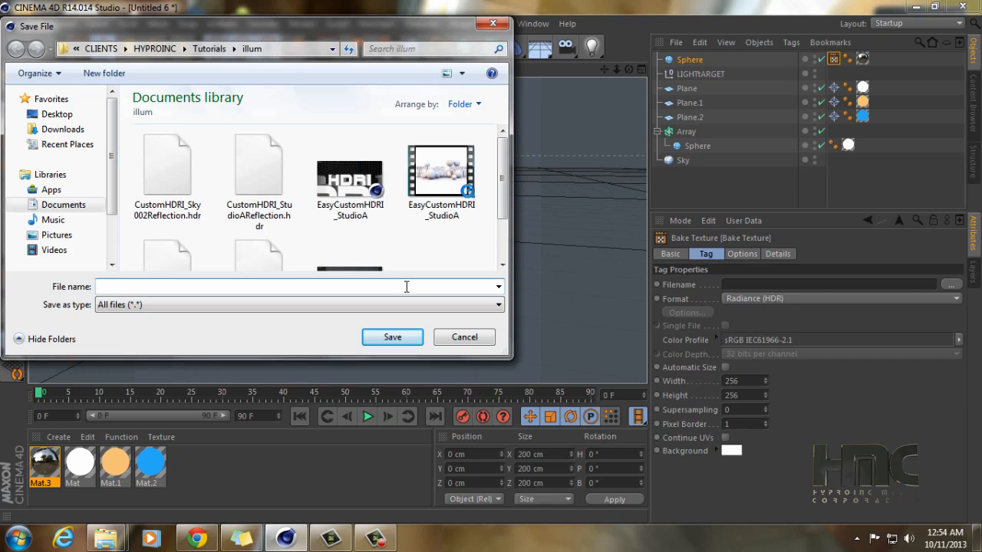
{"action": "type", "text": "cUSTO"}
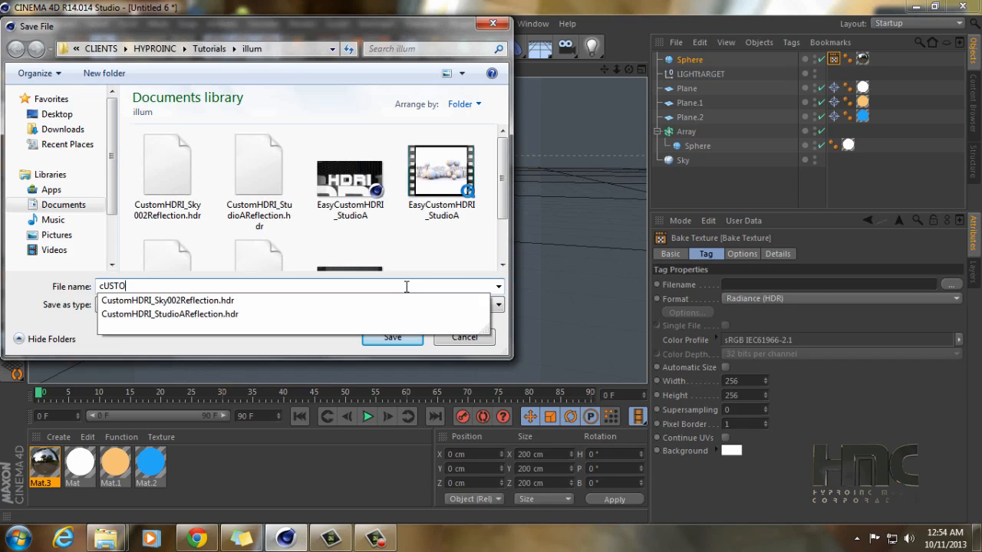
{"action": "key", "text": "BackSpace"}
{"action": "key", "text": "BackSpace"}
{"action": "key", "text": "BackSpace"}
{"action": "key", "text": "BackSpace"}
{"action": "type", "text": "CustomHDRI_sT"}
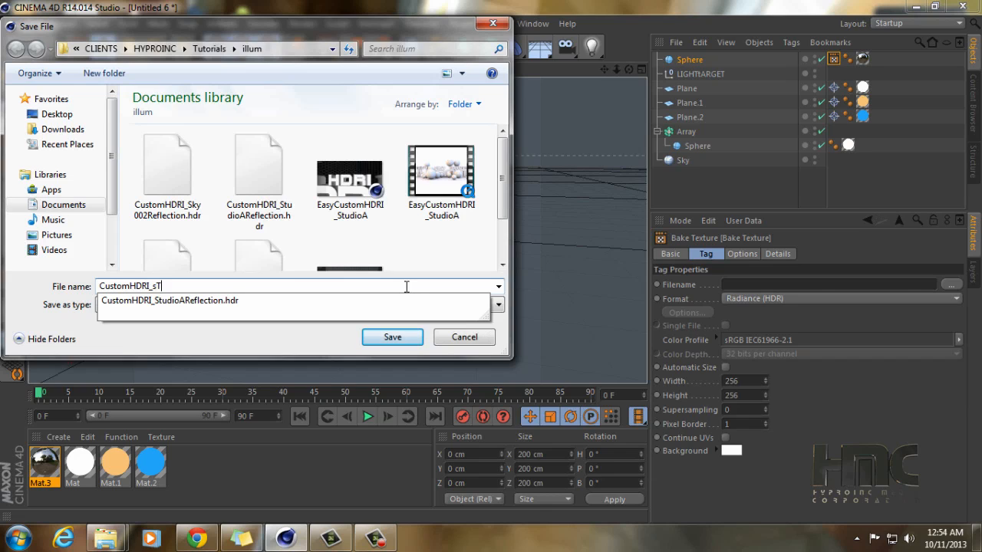
{"action": "key", "text": "BackSpace"}
{"action": "key", "text": "BackSpace"}
{"action": "type", "text": "StudioB"}
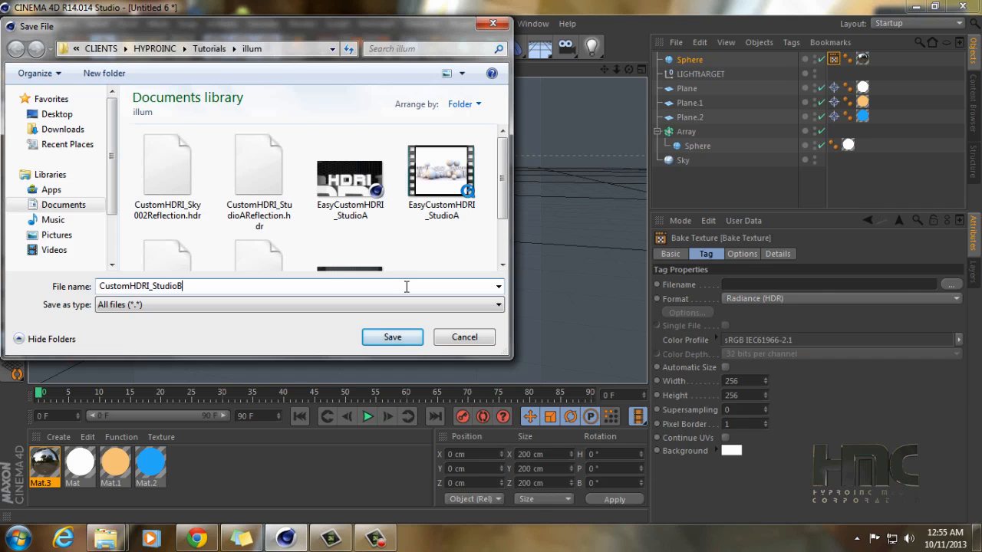
{"action": "left_click", "coordinate": [391, 339]}
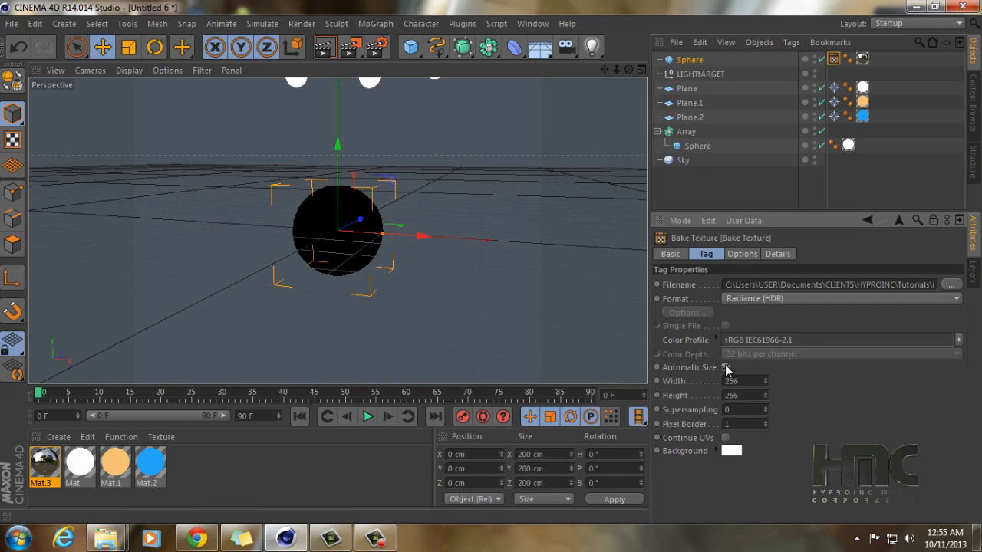
Step: Enable Automatic Size with a minimal size of 1048 and bake the sphere's reflection
{"action": "left_click", "coordinate": [726, 368]}
{"action": "type", "text": "1048"}
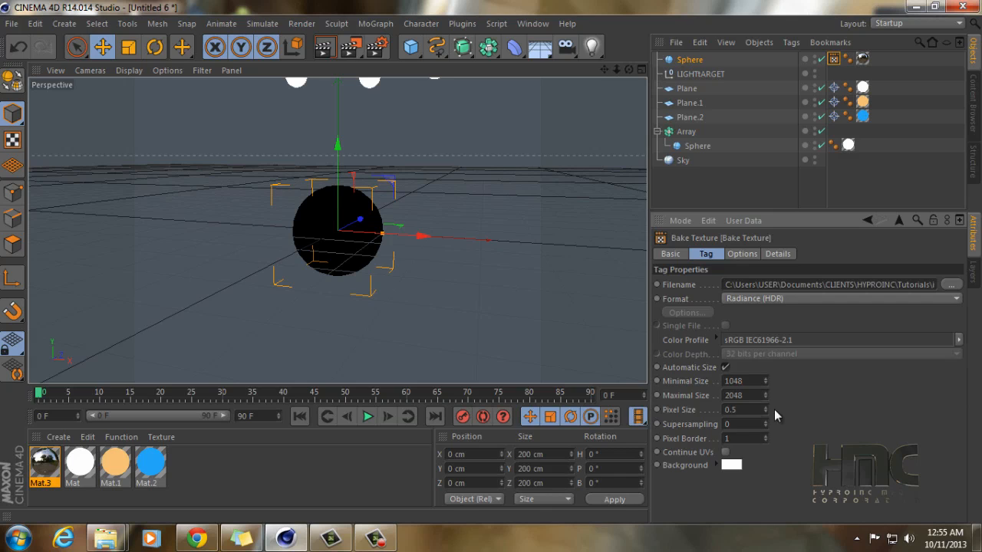
{"action": "left_click", "coordinate": [742, 255]}
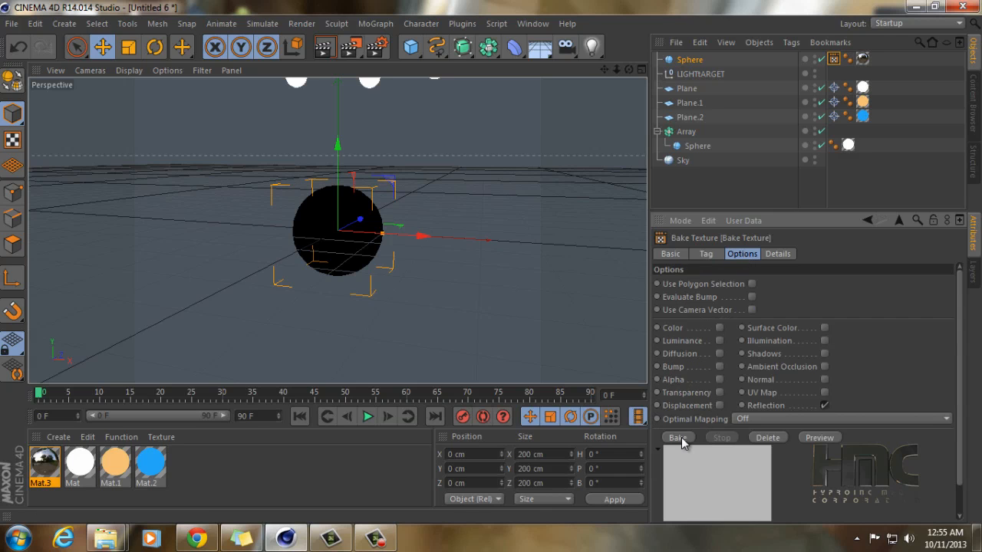
{"action": "scroll", "coordinate": [958, 400], "scroll_direction": "down", "scroll_amount": 2}
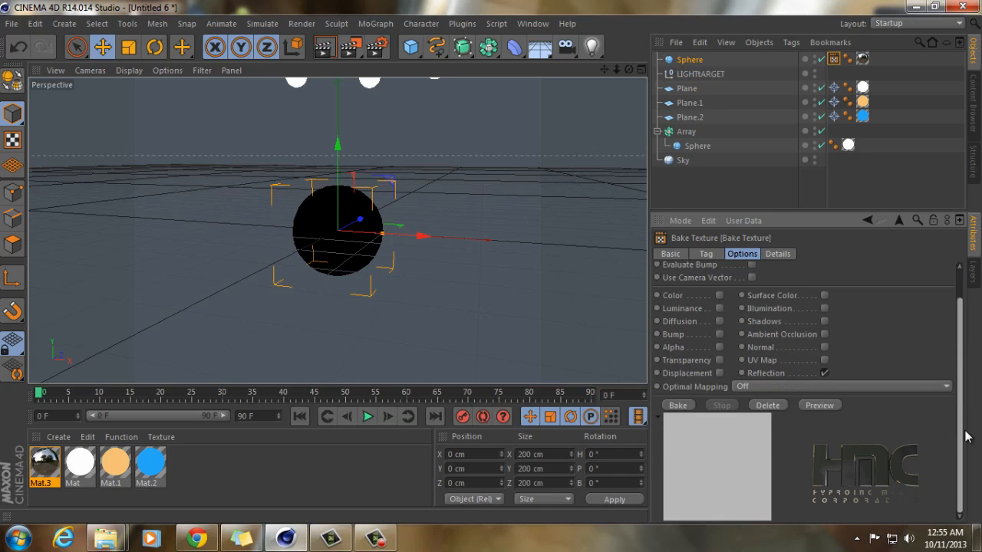
{"action": "left_click", "coordinate": [693, 408]}
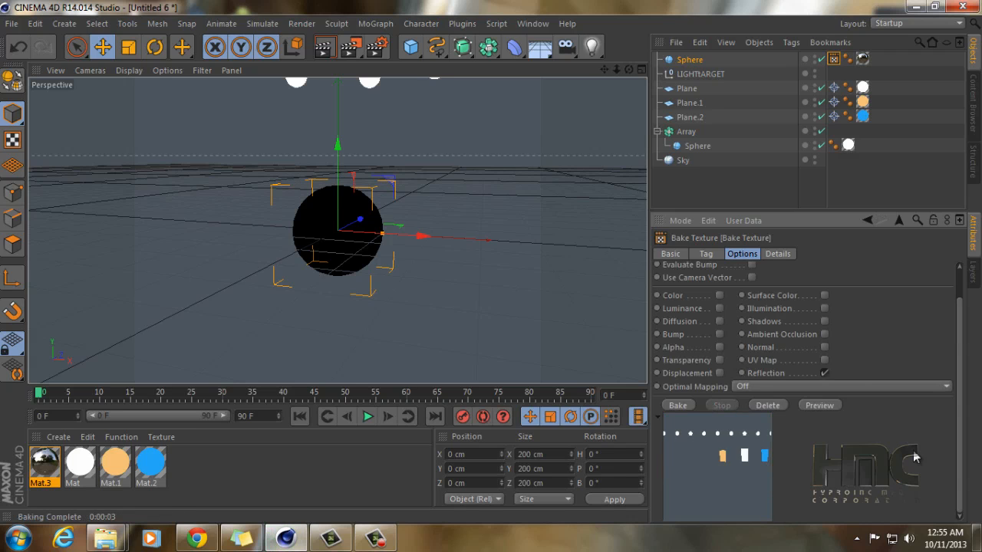
{"action": "left_click_drag", "start_coordinate": [959, 441], "coordinate": [964, 463]}
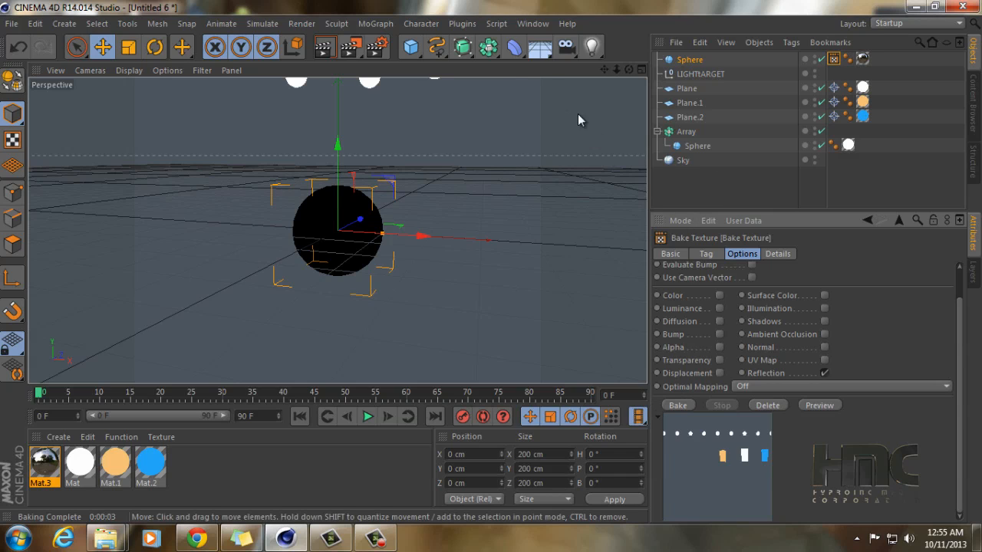
Step: Switch to the Untitled 1 scene and load CustomHDRI_StudioBReflection.hdr as the Luminance texture of Mat, declining the copy to the project location
{"action": "left_click", "coordinate": [530, 26]}
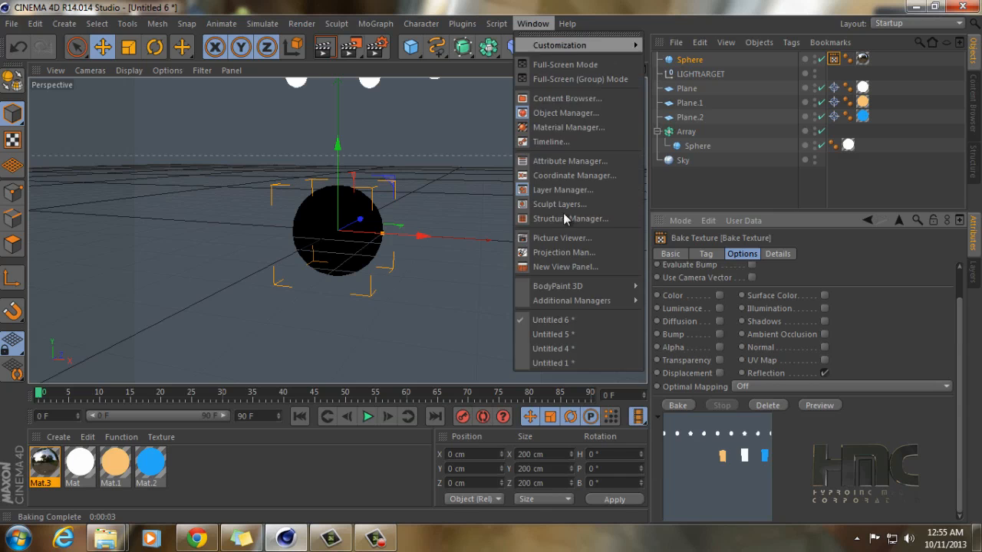
{"action": "left_click", "coordinate": [561, 363]}
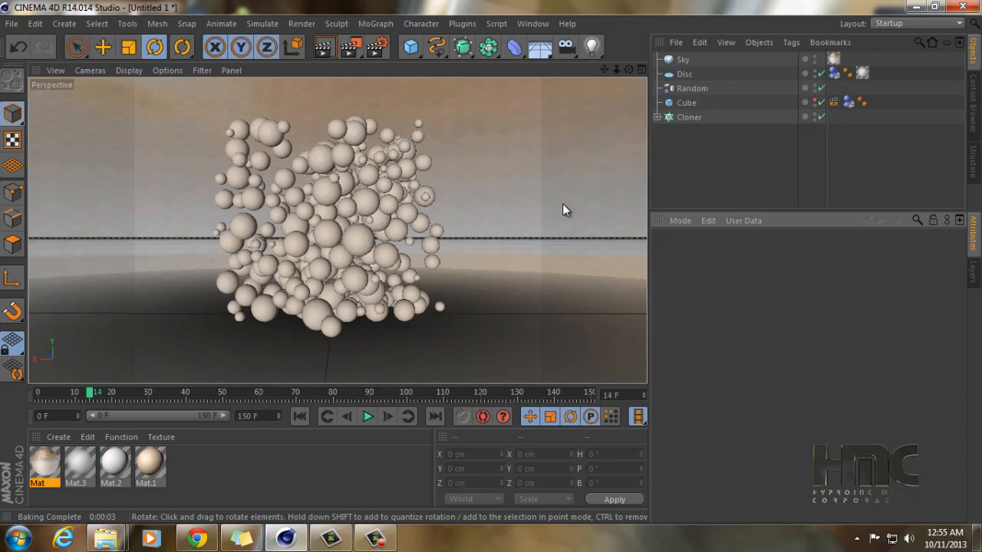
{"action": "double_click", "coordinate": [44, 464]}
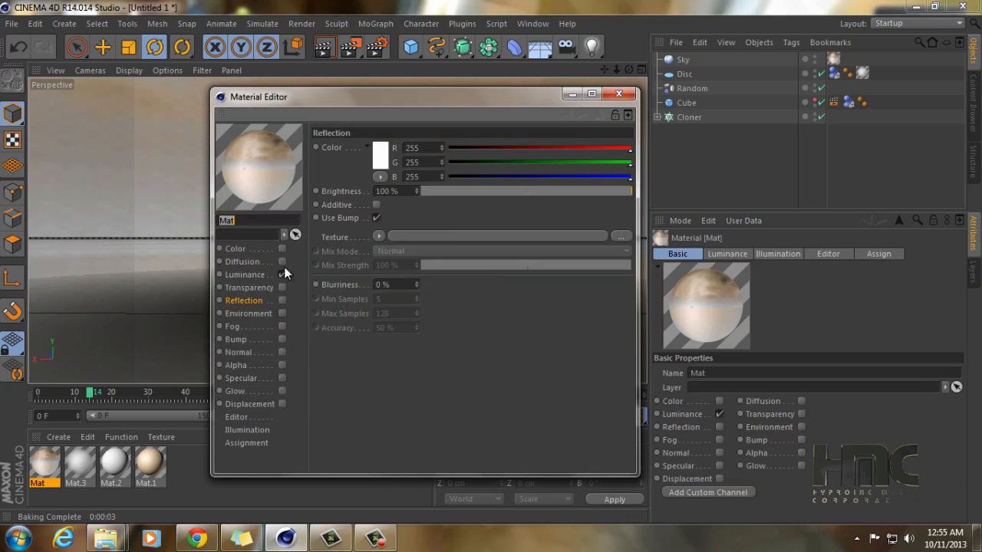
{"action": "left_click", "coordinate": [243, 274]}
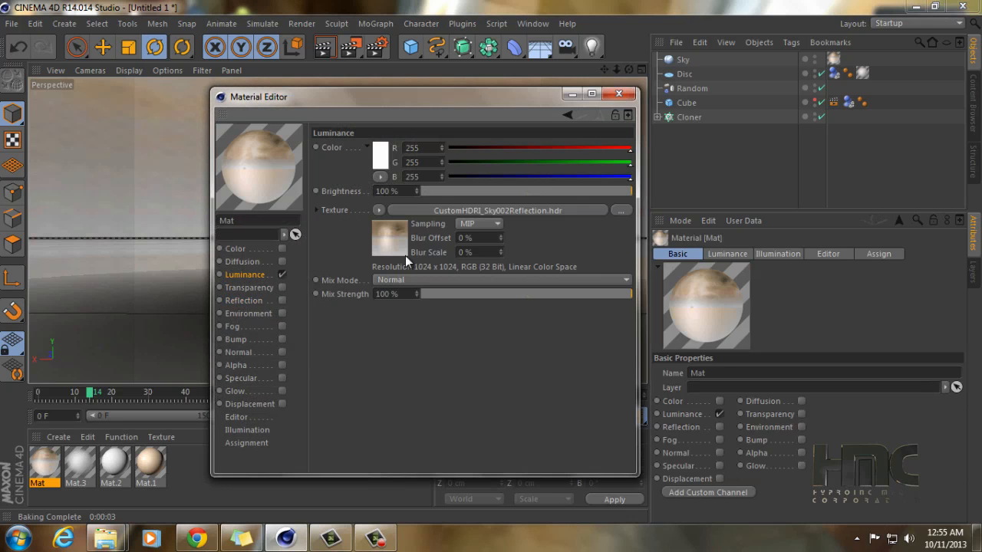
{"action": "left_click", "coordinate": [378, 209]}
{"action": "left_click", "coordinate": [410, 148]}
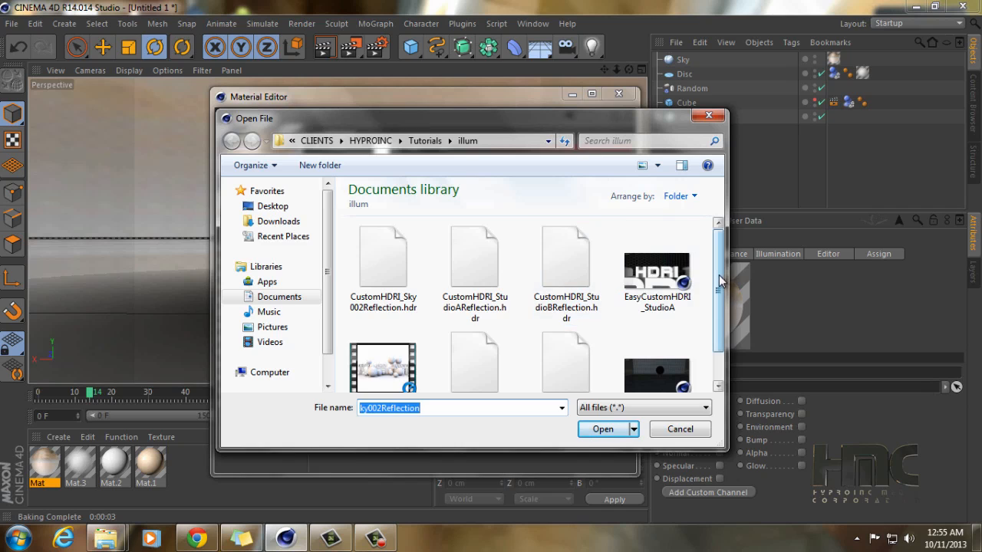
{"action": "mouse_move", "coordinate": [720, 281]}
{"action": "left_mouse_down"}
{"action": "mouse_move", "coordinate": [719, 353]}
{"action": "mouse_move", "coordinate": [716, 282]}
{"action": "left_mouse_up"}
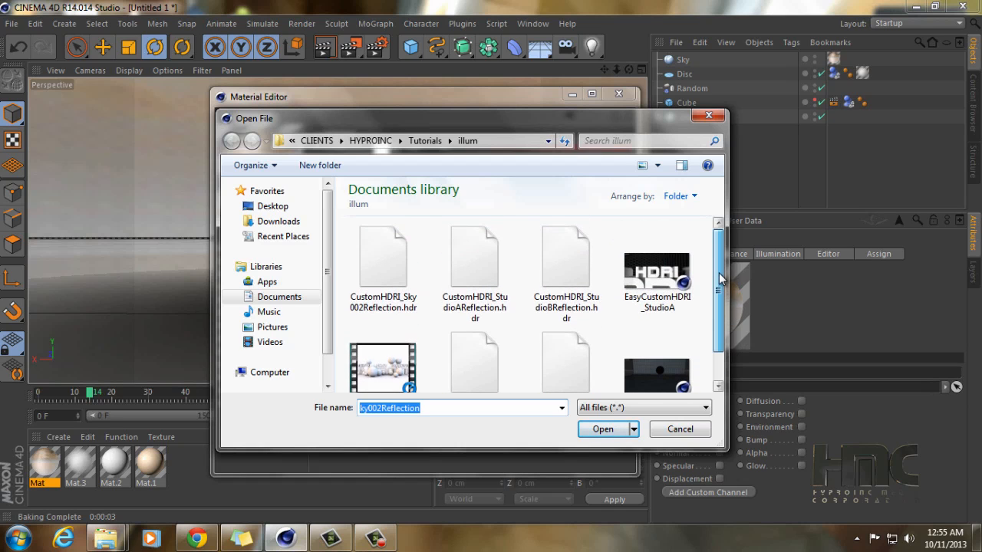
{"action": "left_click", "coordinate": [560, 266]}
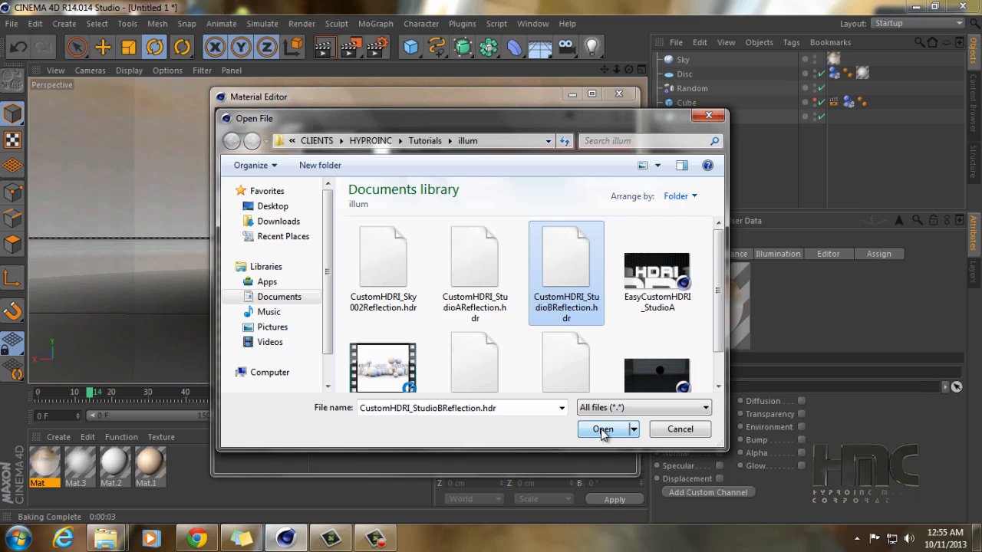
{"action": "left_click", "coordinate": [602, 430]}
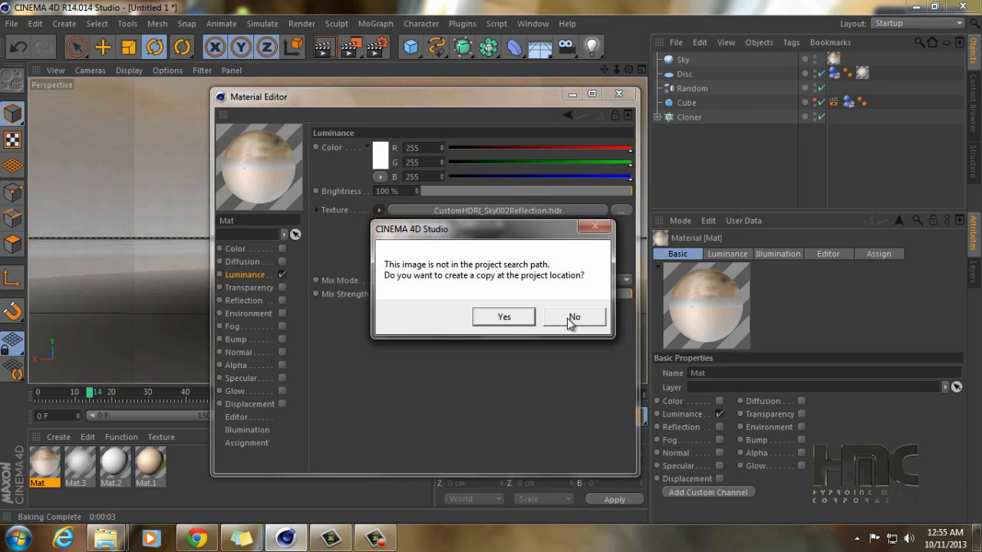
{"action": "left_click", "coordinate": [574, 317]}
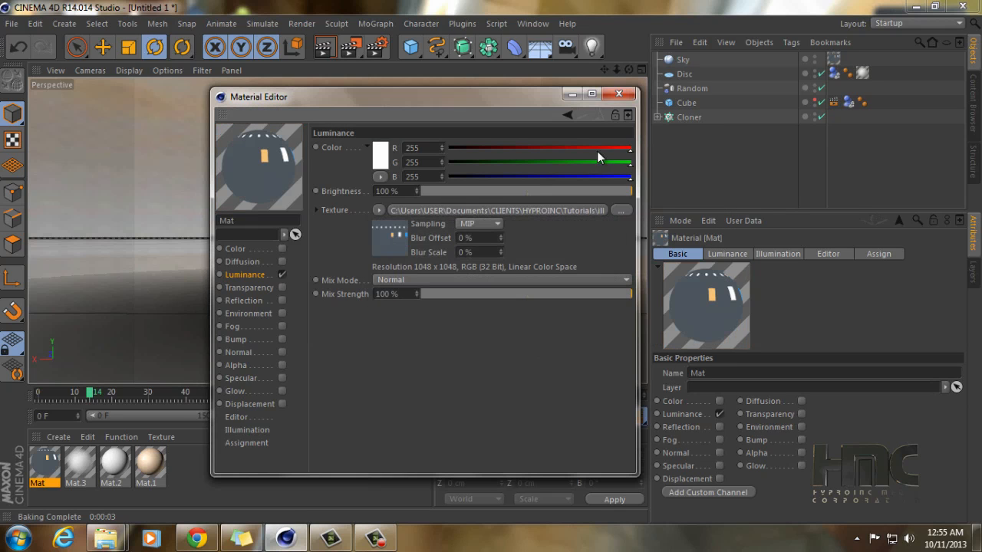
{"action": "left_click", "coordinate": [618, 94]}
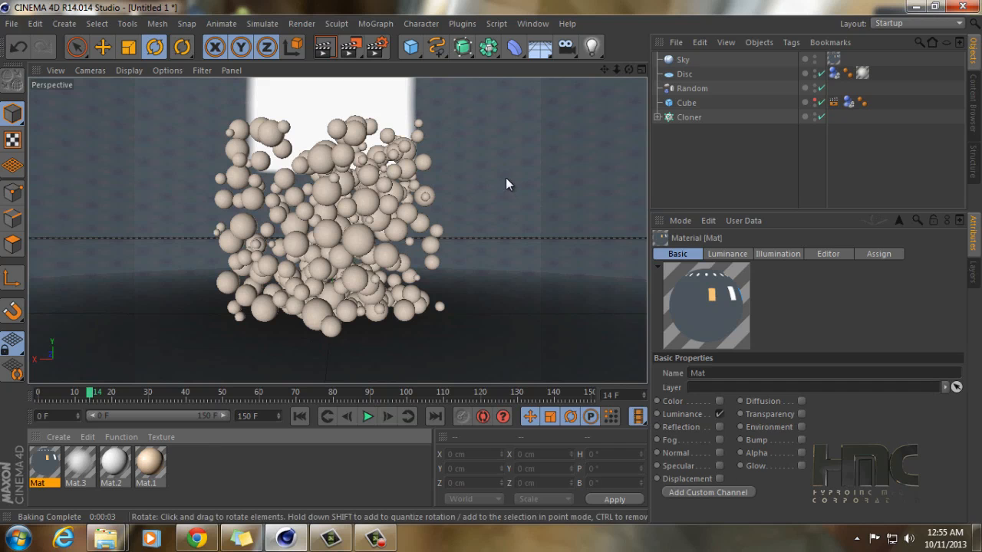
Step: Increase the Blur Offset of the HDR image in Mat's Luminance channel to soften the sky
{"action": "double_click", "coordinate": [49, 469]}
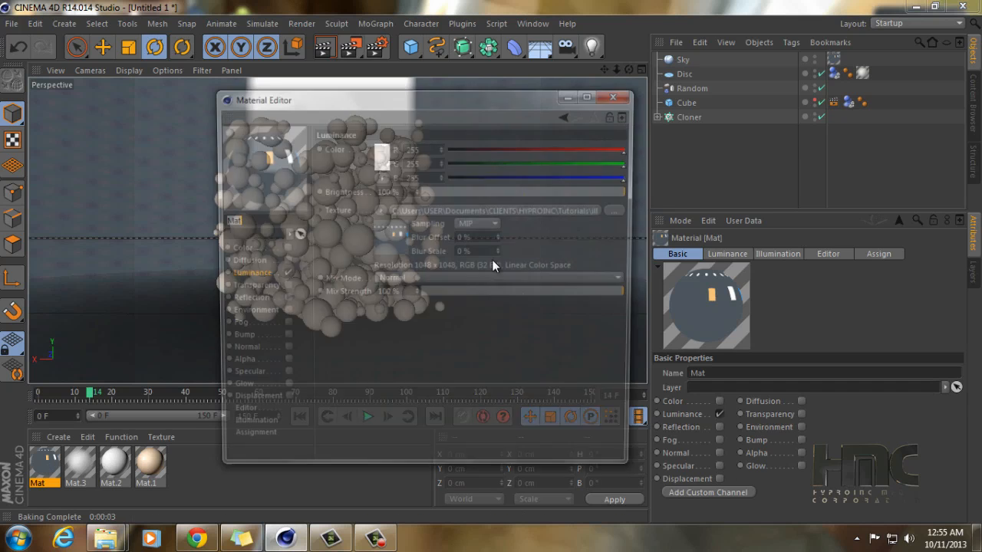
{"action": "left_click_drag", "start_coordinate": [499, 236], "coordinate": [502, 235]}
{"action": "left_click", "coordinate": [618, 94]}
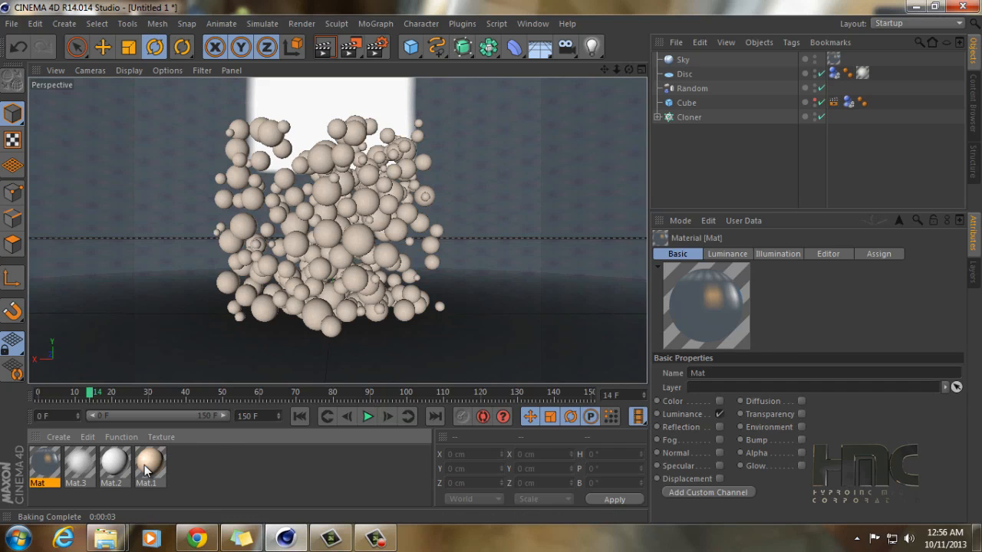
Step: Lighten the grey start knot of Mat.1's Fresnel reflection gradient to about 64 % brightness and render the active view
{"action": "double_click", "coordinate": [150, 464]}
{"action": "left_click", "coordinate": [261, 302]}
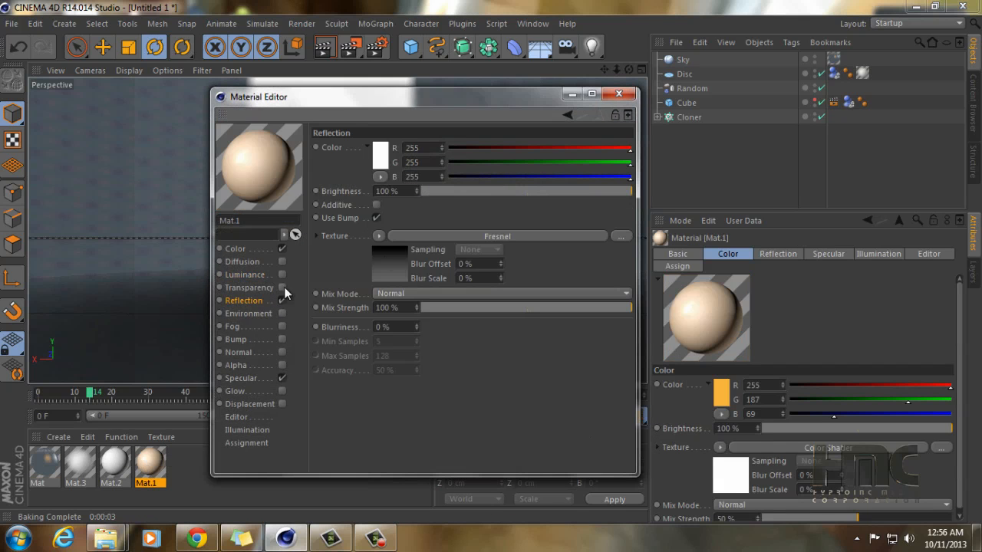
{"action": "left_click", "coordinate": [396, 264]}
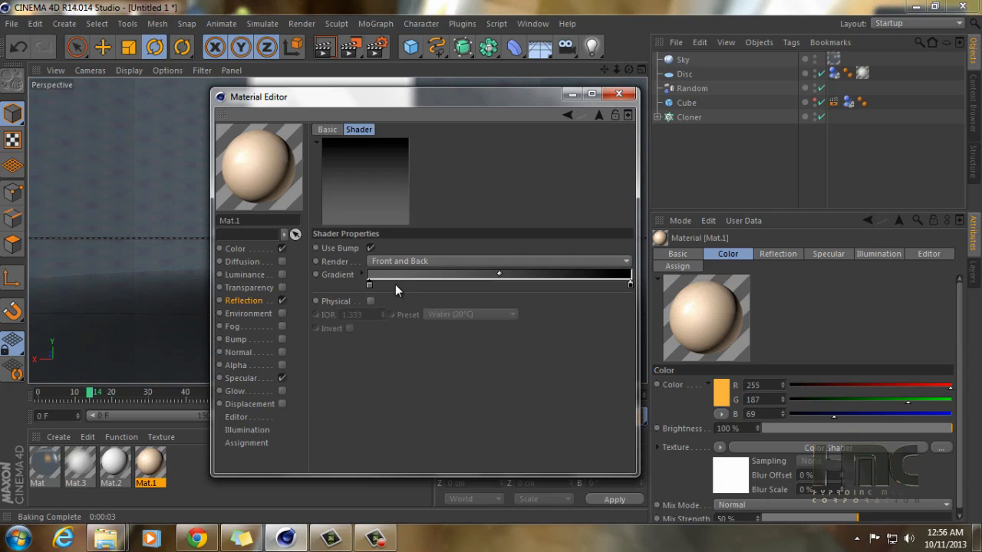
{"action": "double_click", "coordinate": [369, 285]}
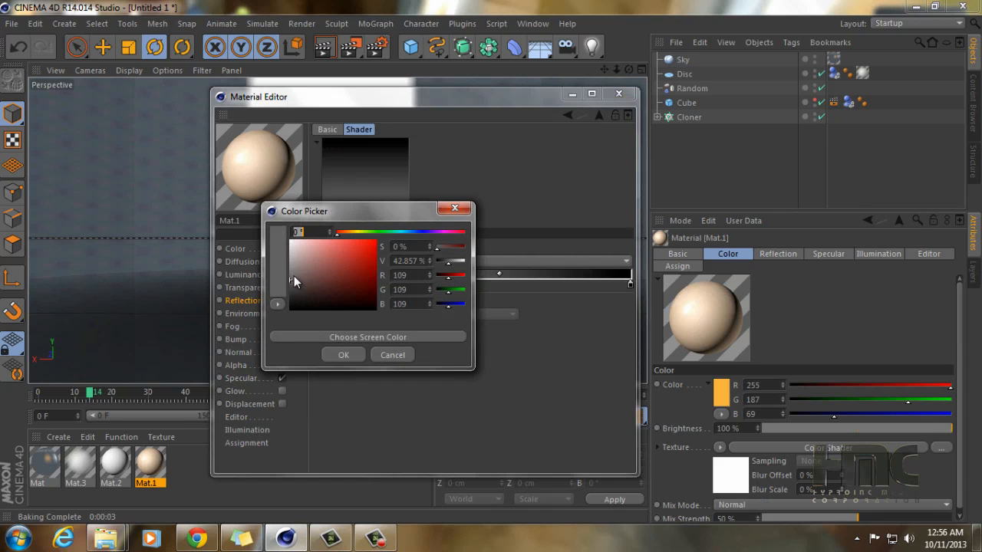
{"action": "left_click_drag", "start_coordinate": [289, 267], "coordinate": [287, 264]}
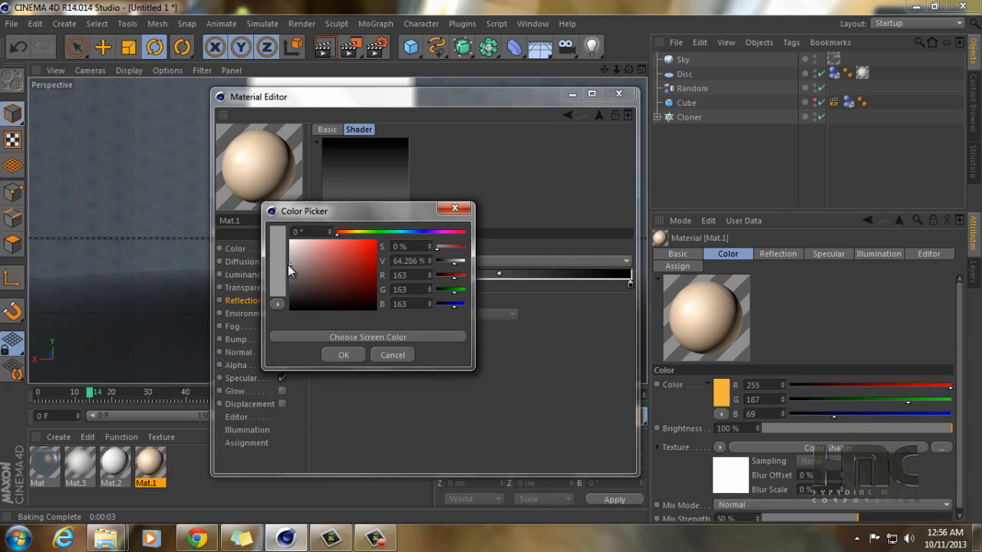
{"action": "left_click", "coordinate": [349, 355]}
{"action": "left_click", "coordinate": [618, 94]}
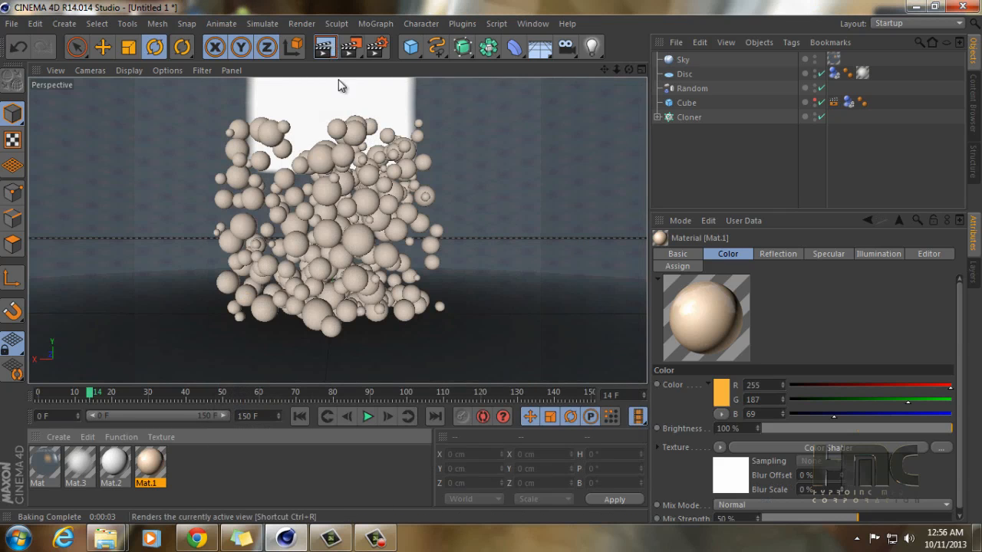
{"action": "key", "text": "ctrl+r"}
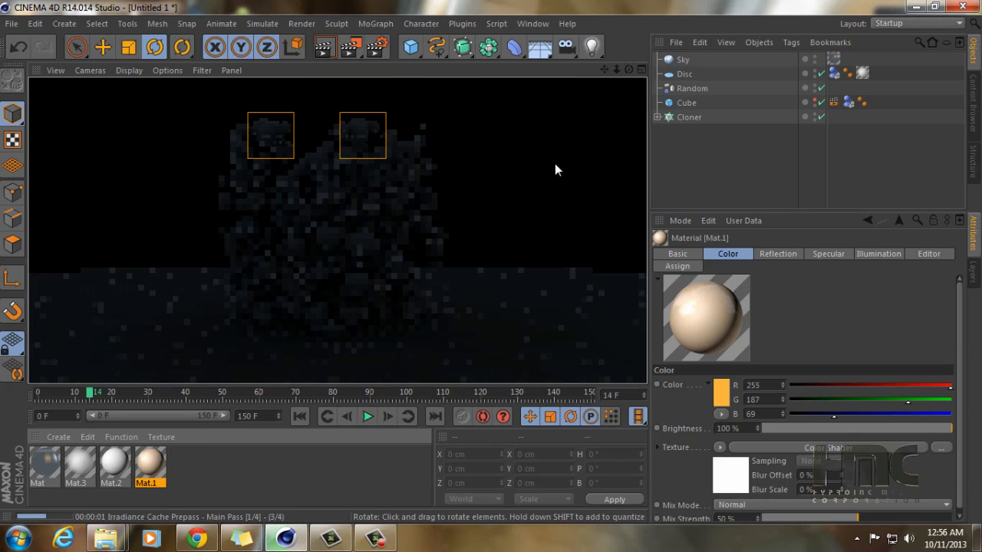